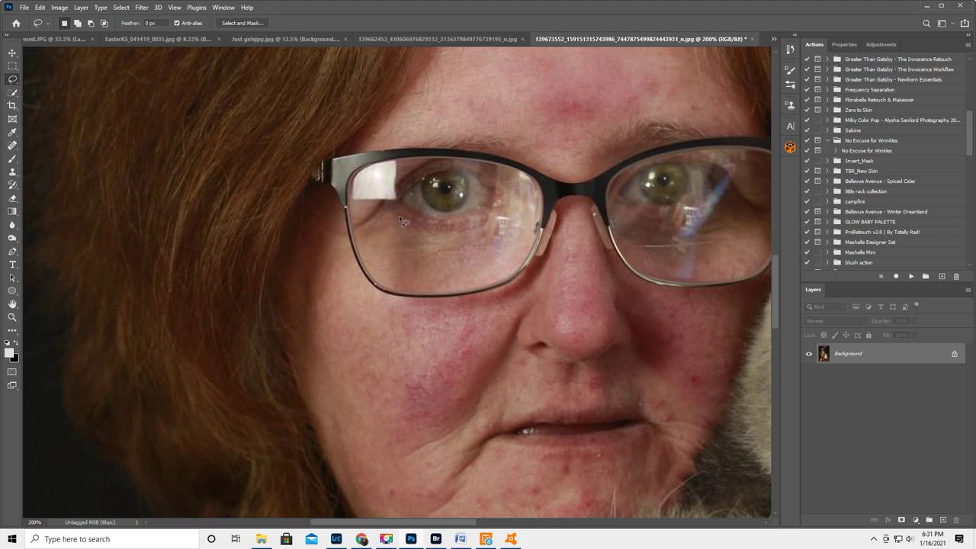
Select the bright white glare patch in the glasses lens beside the eye with the Quick Selection tool.
{"action": "left_click", "coordinate": [12, 93]}
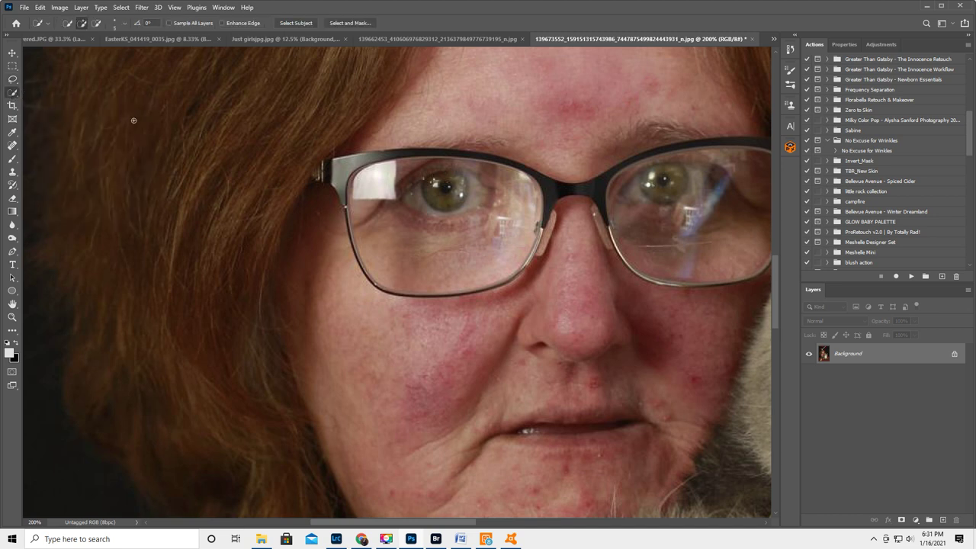
{"action": "left_click_drag", "start_coordinate": [353, 196], "coordinate": [359, 190]}
{"action": "left_click", "coordinate": [375, 191]}
Expand the glare selection by 3 pixels.
{"action": "left_click", "coordinate": [123, 9]}
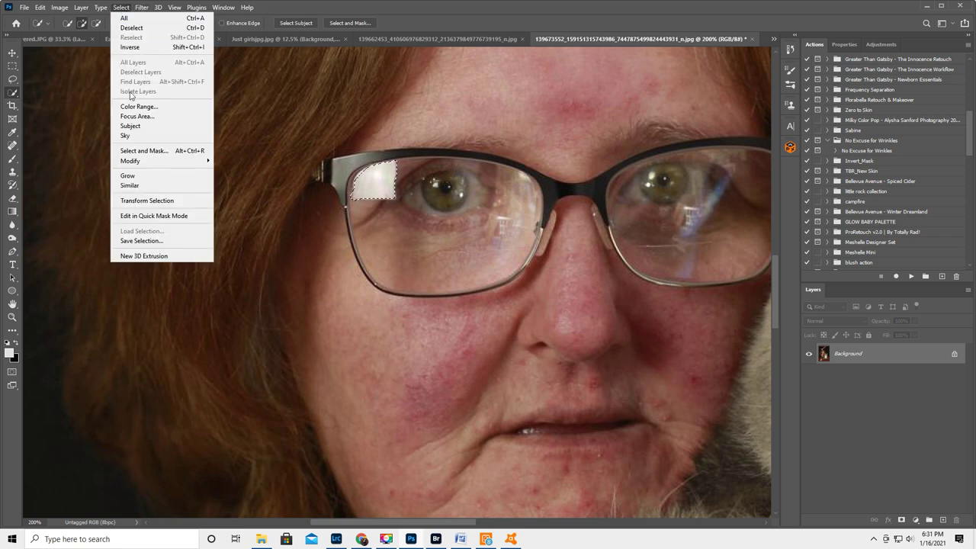
{"action": "mouse_move", "coordinate": [142, 163]}
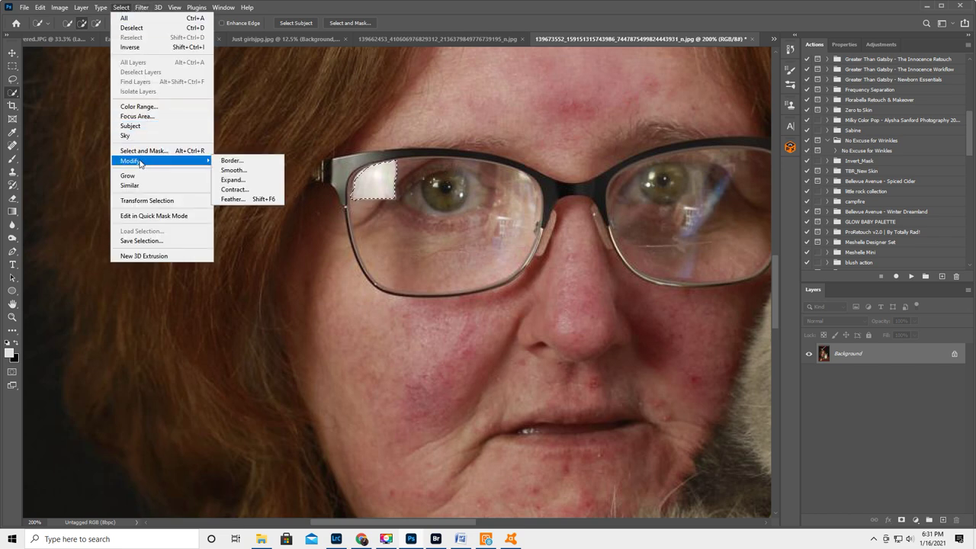
{"action": "left_click", "coordinate": [244, 180]}
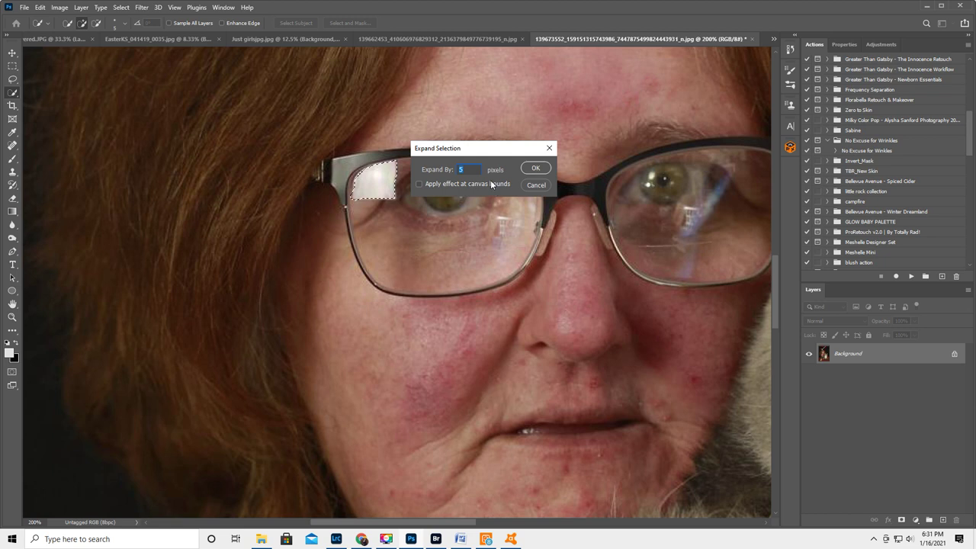
{"action": "type", "text": "3"}
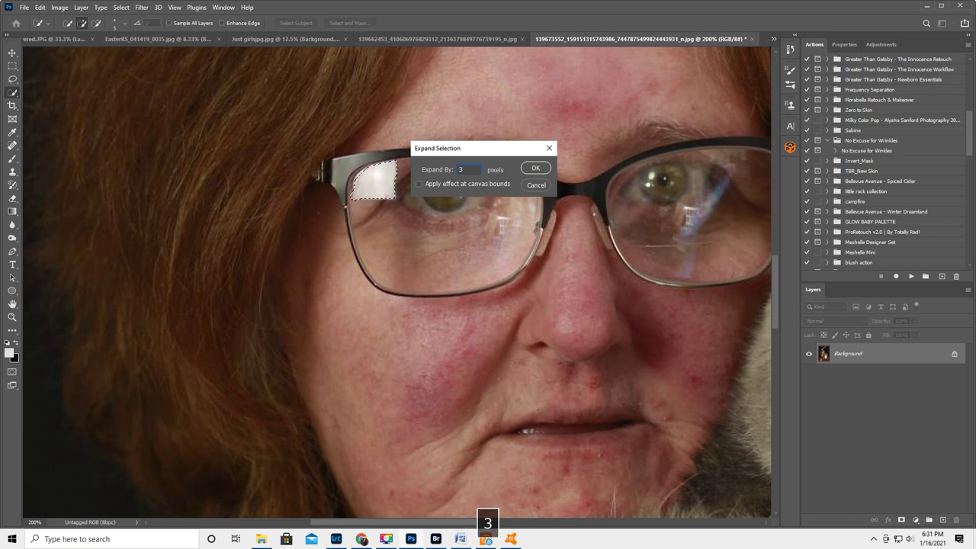
{"action": "left_click", "coordinate": [534, 167]}
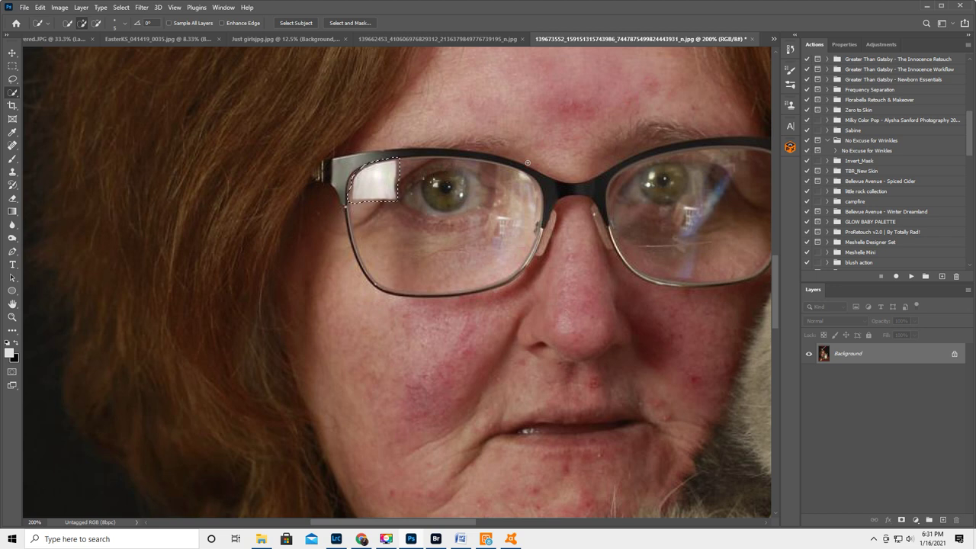
Contract the glare selection by 1 pixel.
{"action": "left_click", "coordinate": [142, 9]}
{"action": "mouse_move", "coordinate": [124, 9]}
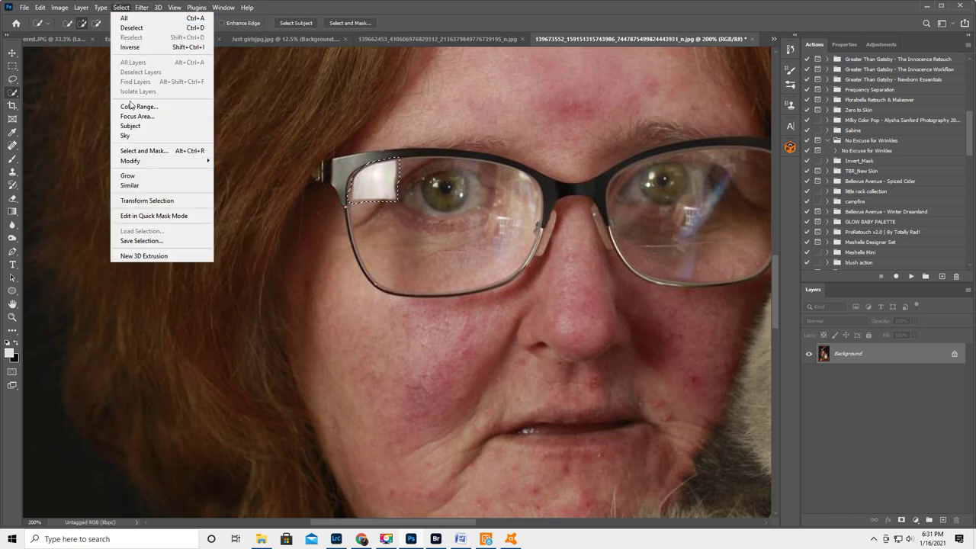
{"action": "mouse_move", "coordinate": [145, 164]}
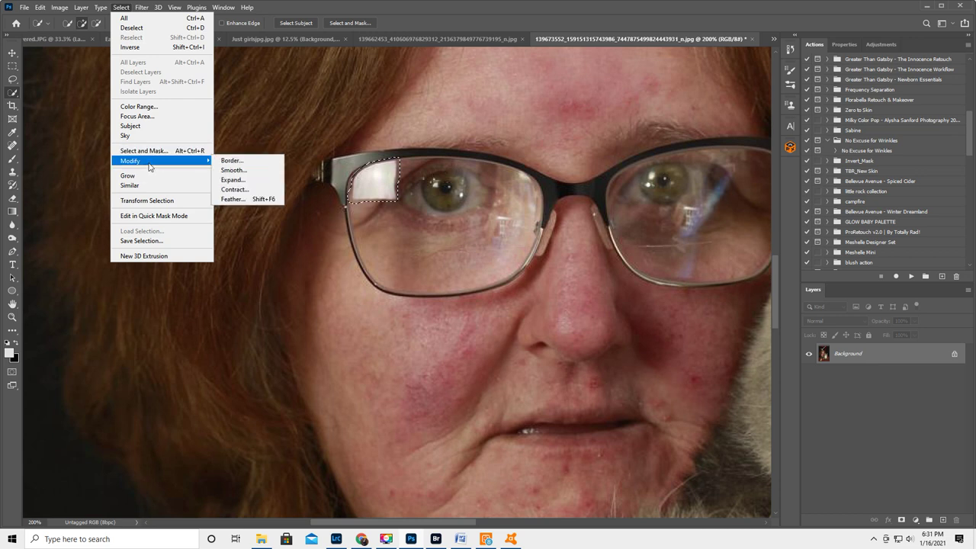
{"action": "left_click", "coordinate": [232, 189]}
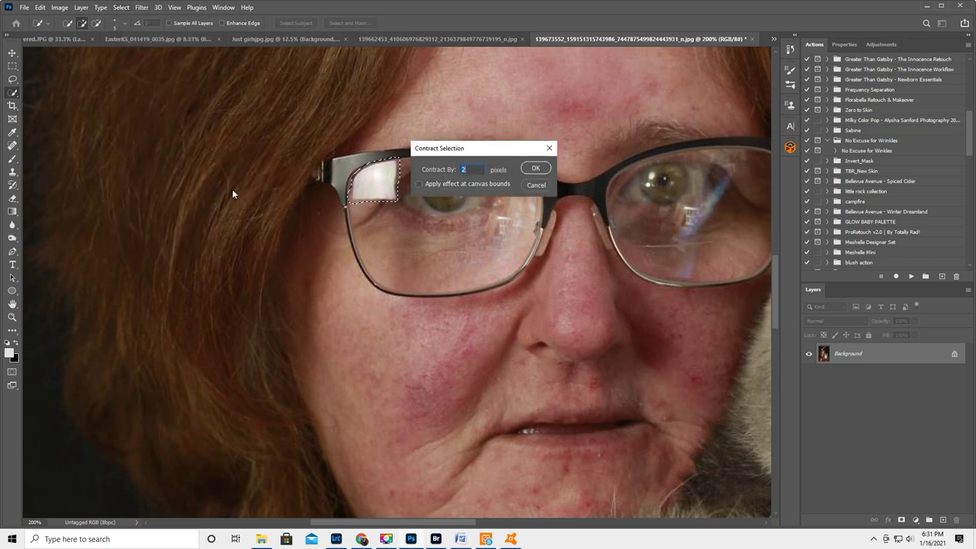
{"action": "type", "text": "1"}
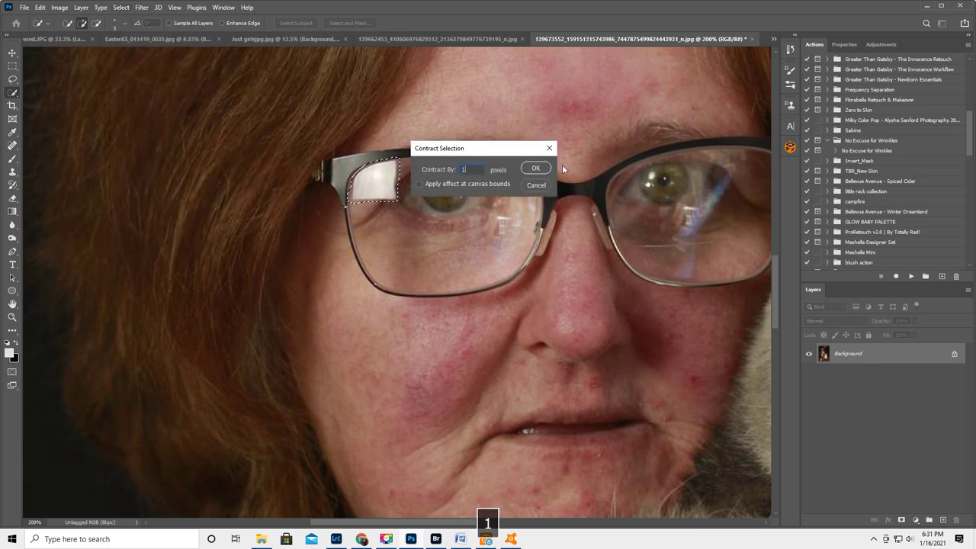
{"action": "left_click", "coordinate": [537, 167]}
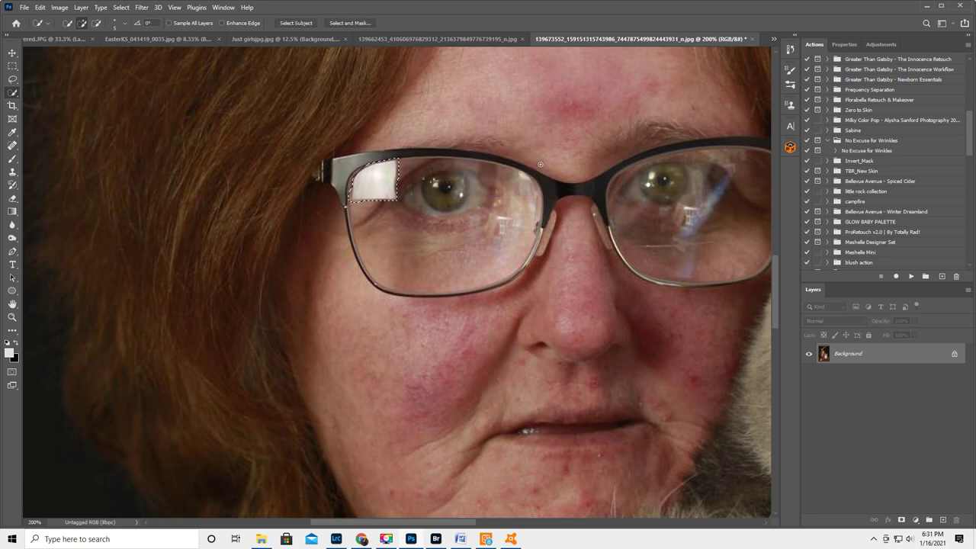
Start a Content-Aware Fill on the selected glare and remove the eye from the green sampling area.
{"action": "left_click", "coordinate": [40, 6]}
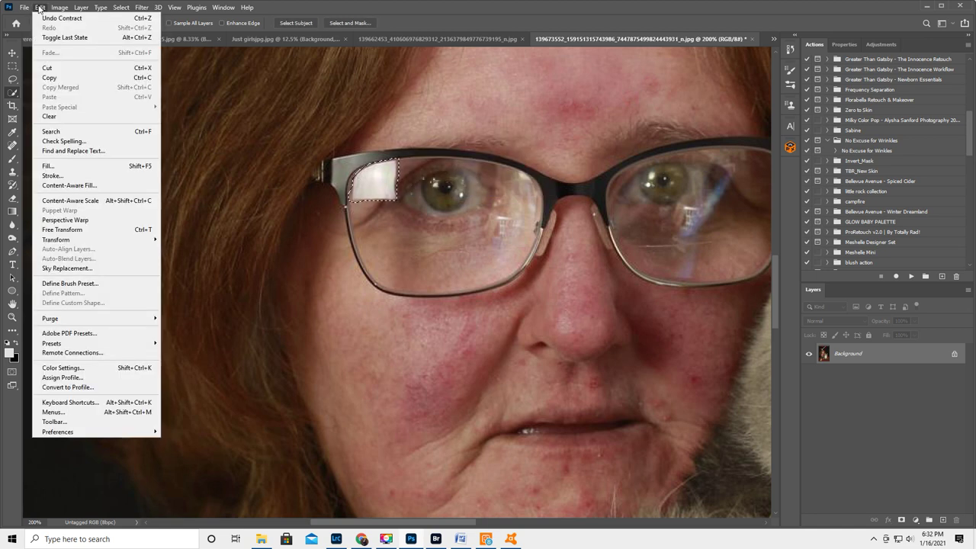
{"action": "left_click", "coordinate": [104, 187]}
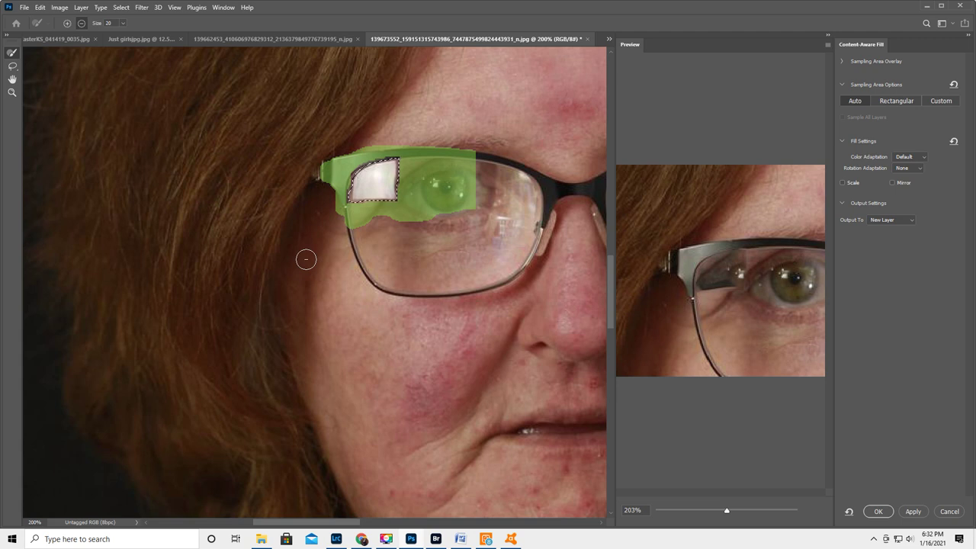
{"action": "left_click", "coordinate": [12, 93]}
{"action": "left_click", "coordinate": [418, 178]}
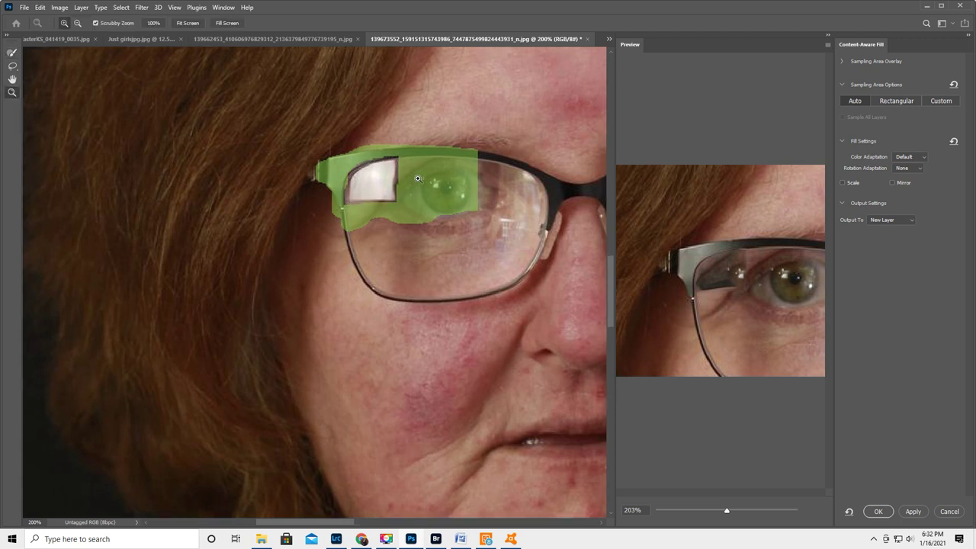
{"action": "left_click", "coordinate": [417, 179]}
{"action": "left_click", "coordinate": [12, 53]}
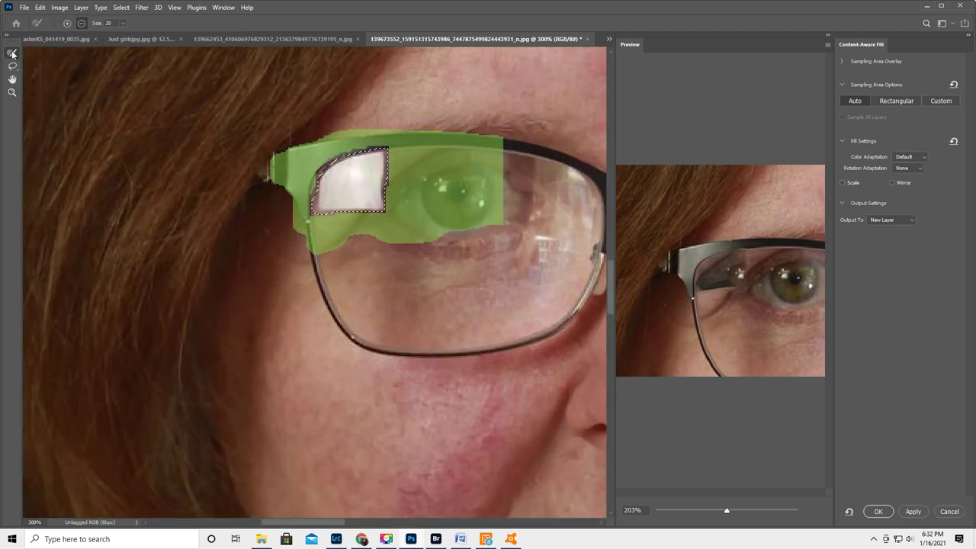
{"action": "mouse_move", "coordinate": [436, 163]}
{"action": "left_mouse_down"}
{"action": "mouse_move", "coordinate": [438, 220]}
{"action": "mouse_move", "coordinate": [479, 219]}
{"action": "mouse_move", "coordinate": [483, 165]}
{"action": "mouse_move", "coordinate": [463, 196]}
{"action": "mouse_move", "coordinate": [462, 170]}
{"action": "mouse_move", "coordinate": [453, 200]}
{"action": "left_mouse_up"}
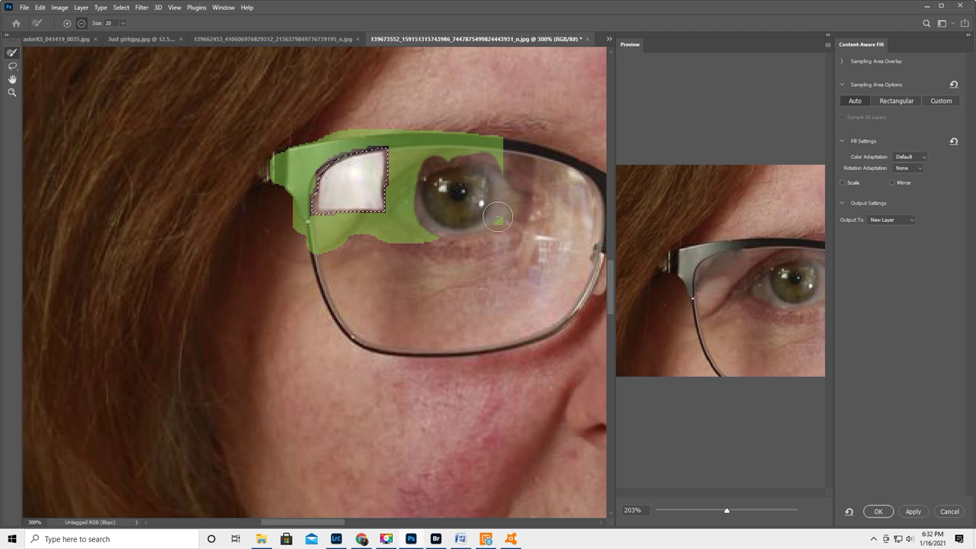
{"action": "left_click", "coordinate": [497, 218]}
Remove the glasses frame around the lens from the sampling area using a size 8 brush.
{"action": "key", "text": "bracketleft"}
{"action": "key", "text": "bracketleft"}
{"action": "key", "text": "bracketleft"}
{"action": "key", "text": "bracketleft"}
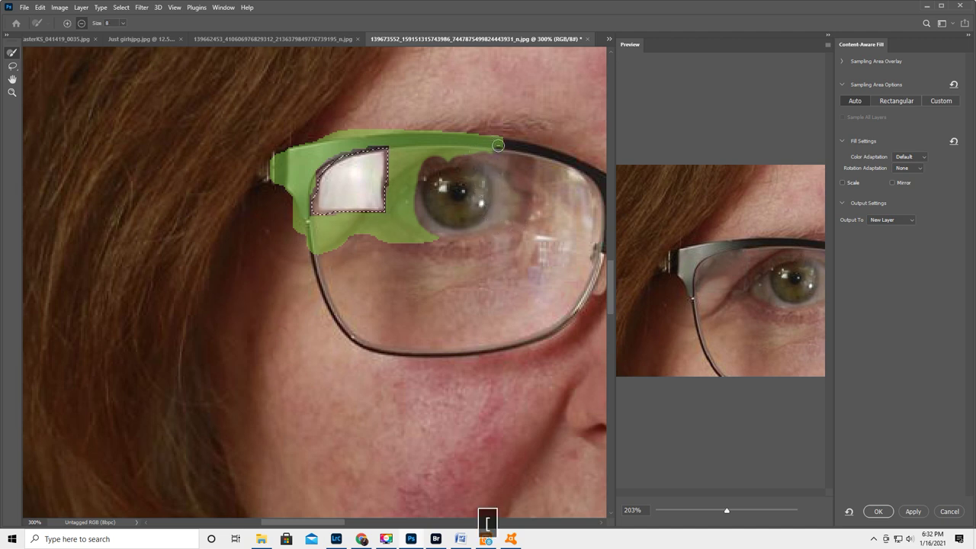
{"action": "mouse_move", "coordinate": [493, 137]}
{"action": "left_mouse_down"}
{"action": "mouse_move", "coordinate": [359, 129]}
{"action": "mouse_move", "coordinate": [266, 158]}
{"action": "mouse_move", "coordinate": [280, 147]}
{"action": "mouse_move", "coordinate": [278, 203]}
{"action": "mouse_move", "coordinate": [292, 190]}
{"action": "mouse_move", "coordinate": [294, 244]}
{"action": "mouse_move", "coordinate": [296, 180]}
{"action": "mouse_move", "coordinate": [310, 260]}
{"action": "mouse_move", "coordinate": [302, 189]}
{"action": "mouse_move", "coordinate": [313, 137]}
{"action": "mouse_move", "coordinate": [304, 159]}
{"action": "mouse_move", "coordinate": [295, 143]}
{"action": "left_mouse_up"}
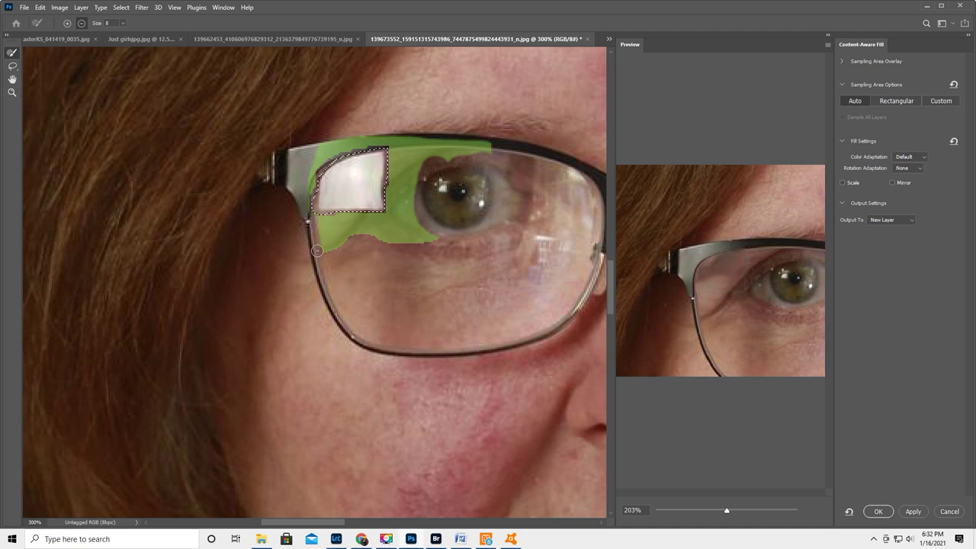
{"action": "left_click_drag", "start_coordinate": [319, 257], "coordinate": [313, 217]}
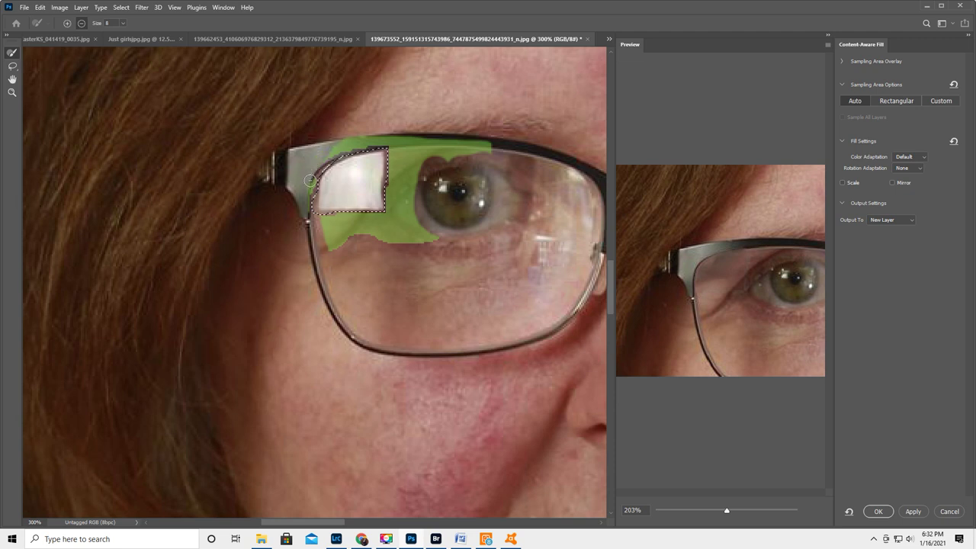
{"action": "left_click_drag", "start_coordinate": [310, 180], "coordinate": [304, 196]}
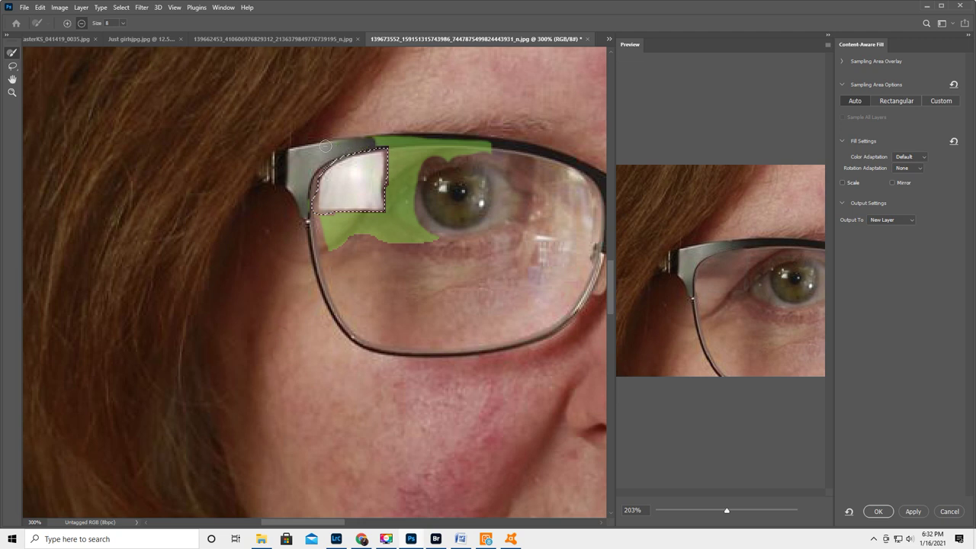
{"action": "mouse_move", "coordinate": [343, 143]}
{"action": "left_mouse_down"}
{"action": "mouse_move", "coordinate": [381, 137]}
{"action": "mouse_move", "coordinate": [363, 133]}
{"action": "mouse_move", "coordinate": [372, 144]}
{"action": "mouse_move", "coordinate": [502, 137]}
{"action": "left_mouse_up"}
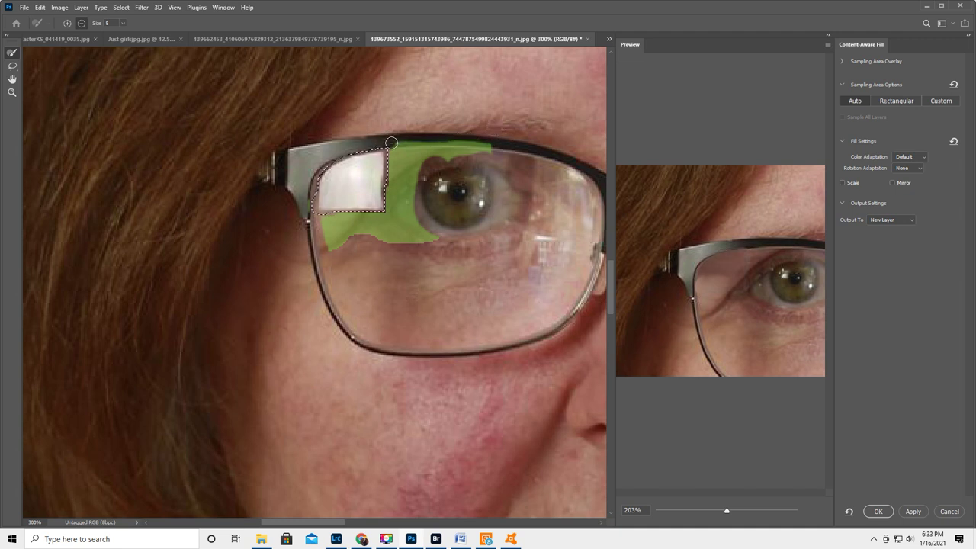
{"action": "left_click_drag", "start_coordinate": [409, 142], "coordinate": [501, 147]}
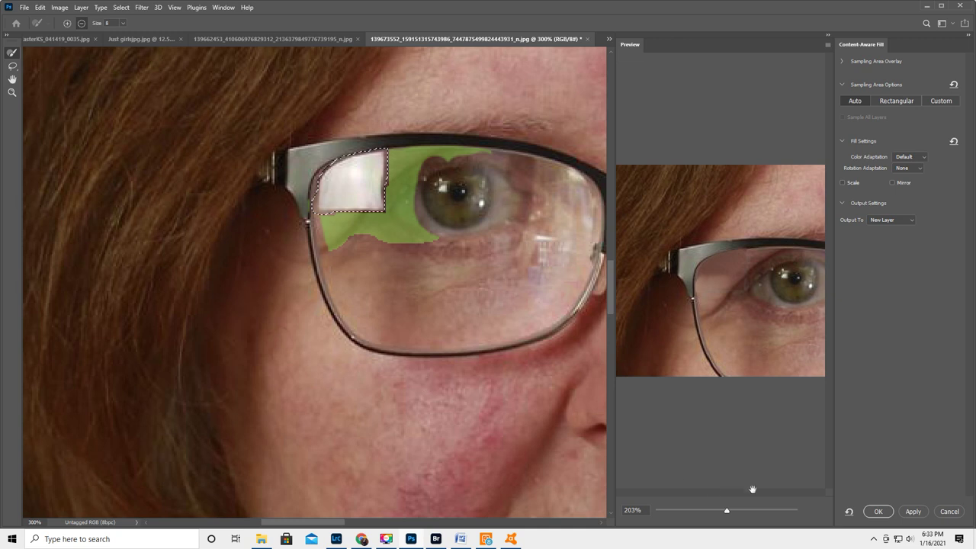
Apply the fill to a new layer, clear the selection, and compare the lens with and without that layer.
{"action": "left_click", "coordinate": [882, 516]}
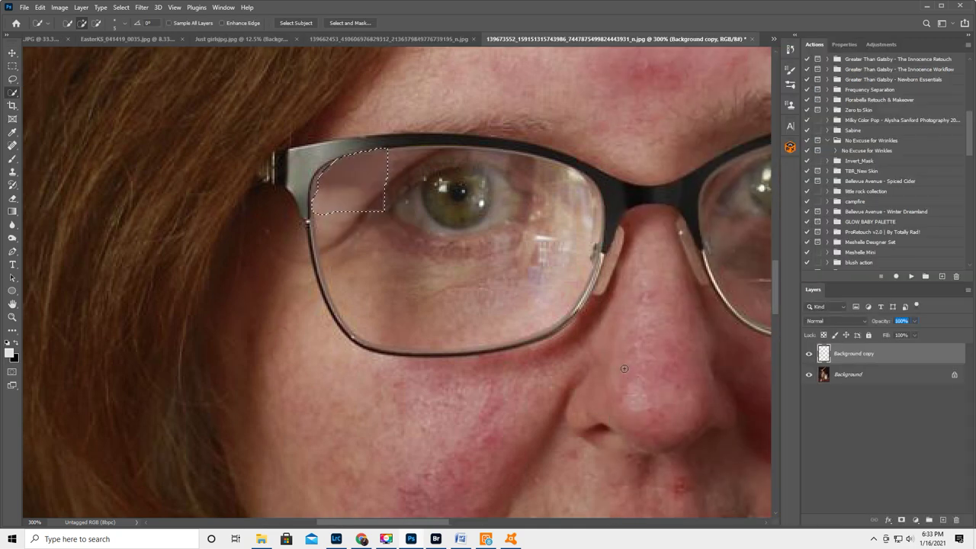
{"action": "left_click", "coordinate": [11, 318]}
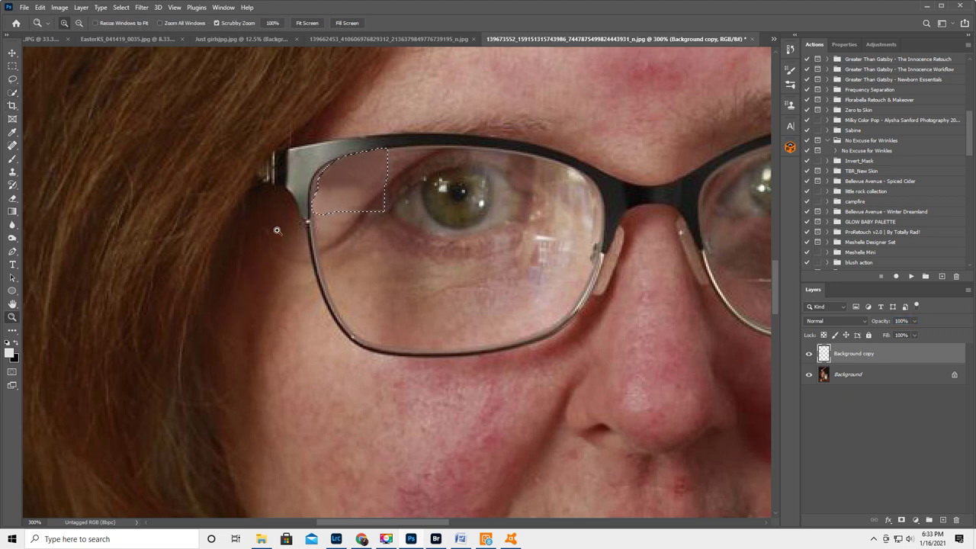
{"action": "key", "text": "ctrl+d"}
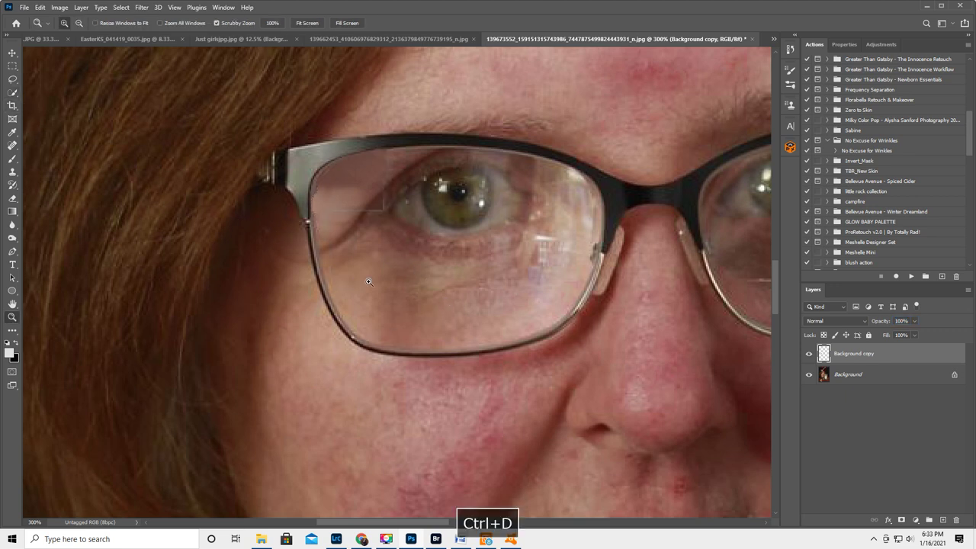
{"action": "left_click", "coordinate": [809, 353]}
{"action": "left_click", "coordinate": [809, 354]}
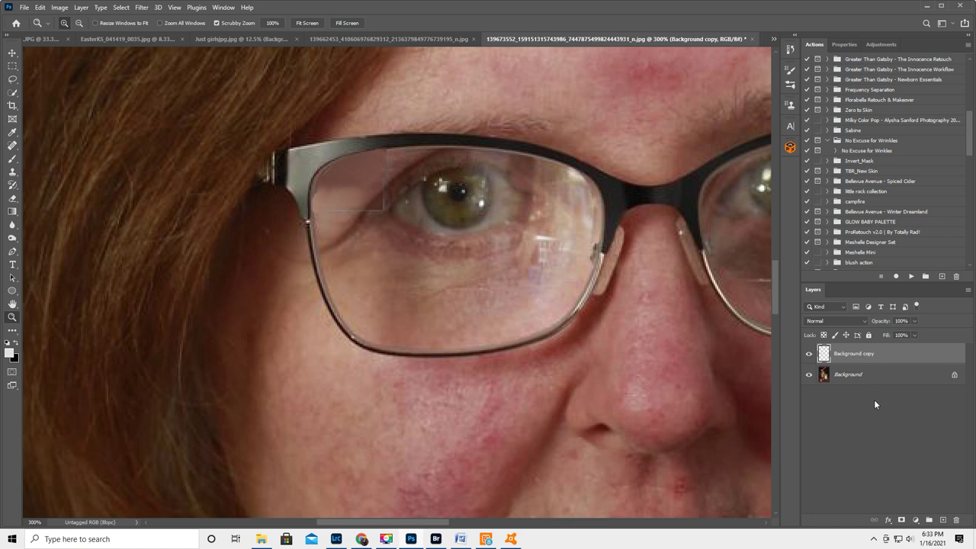
Add a layer mask to the fill layer and prepare a small black brush at 100% opacity.
{"action": "left_click", "coordinate": [902, 520]}
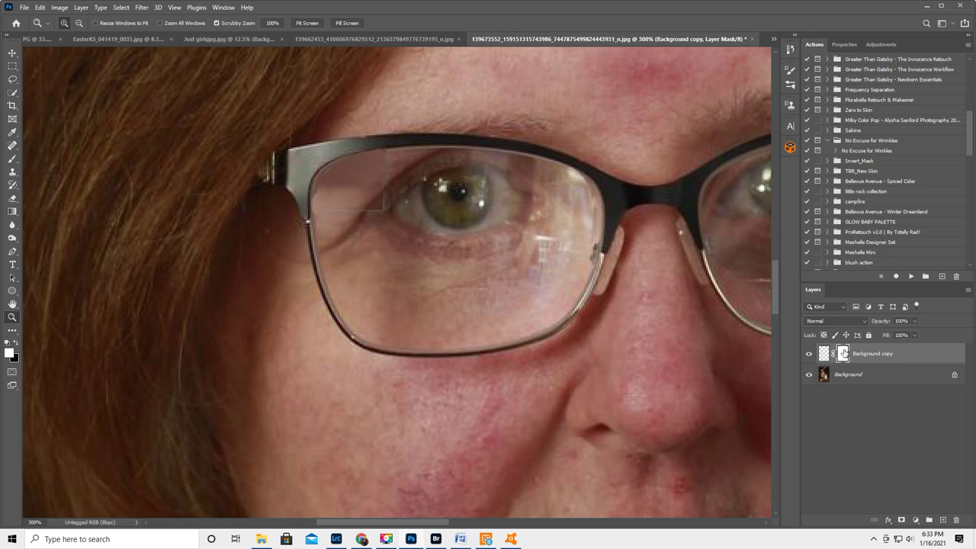
{"action": "left_click", "coordinate": [13, 161]}
{"action": "key", "text": "bracketleft"}
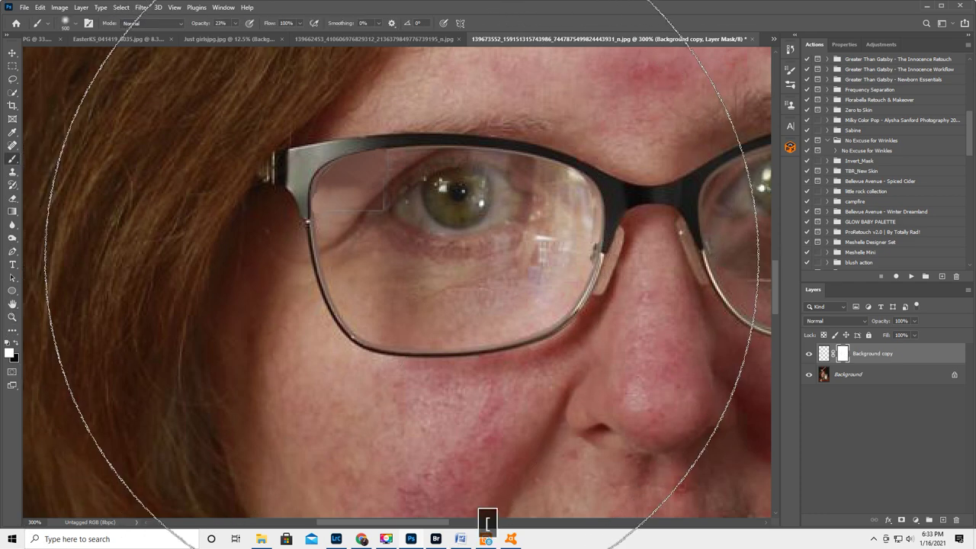
{"action": "key", "text": "bracketleft"}
{"action": "key", "text": "bracketleft"}
{"action": "key", "text": "bracketleft"}
{"action": "key", "text": "bracketleft"}
{"action": "key", "text": "bracketleft"}
{"action": "key", "text": "bracketleft"}
{"action": "key", "text": "bracketleft"}
{"action": "key", "text": "bracketleft"}
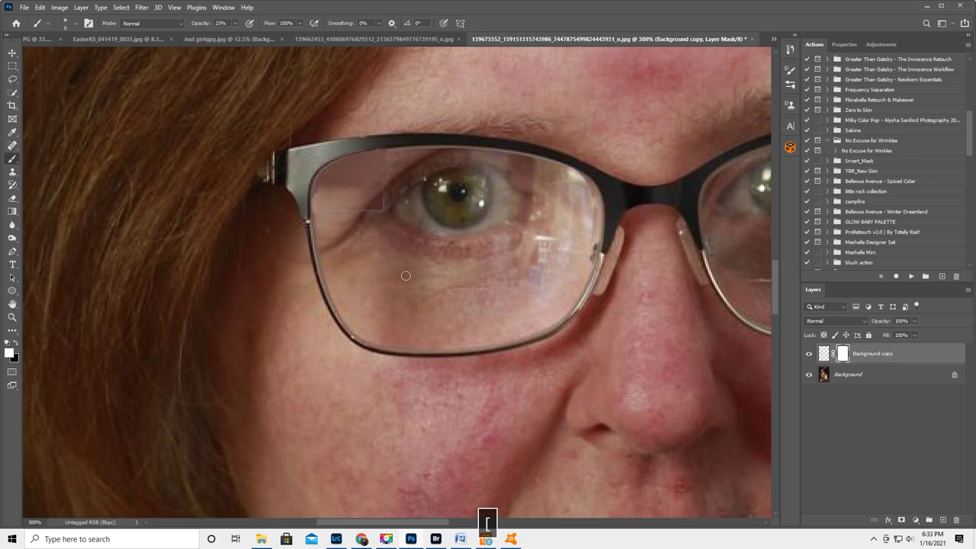
{"action": "key", "text": "x"}
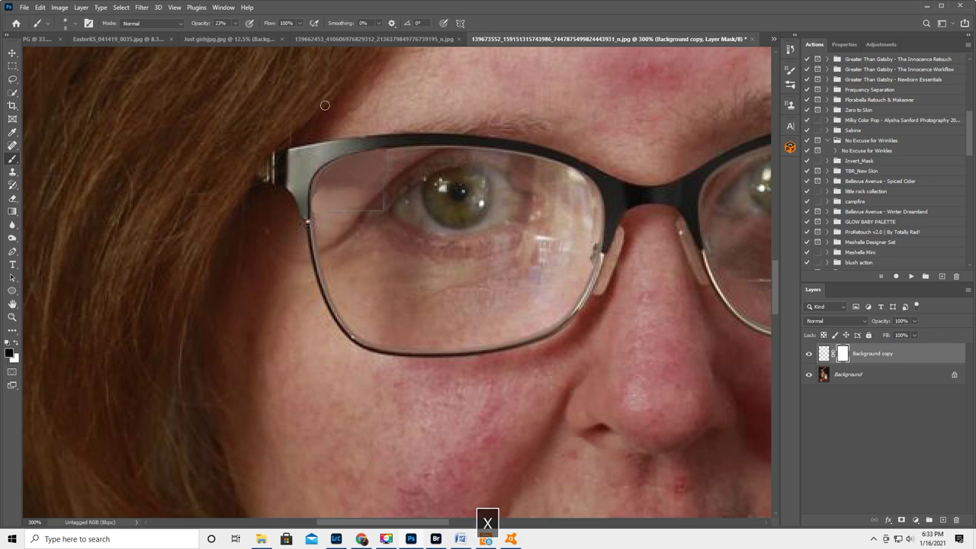
{"action": "left_click_drag", "start_coordinate": [201, 25], "coordinate": [438, 33]}
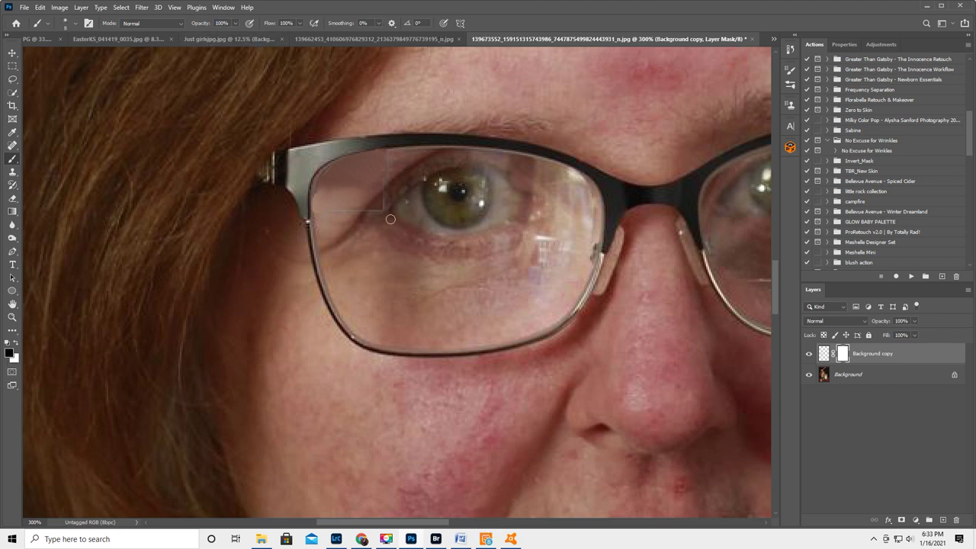
Try to blend the lower seam of the filled patch by painting on its mask, comparing with the layer hidden.
{"action": "left_click_drag", "start_coordinate": [376, 213], "coordinate": [358, 211]}
{"action": "key", "text": "x"}
{"action": "left_click", "coordinate": [809, 354]}
{"action": "left_click", "coordinate": [810, 355]}
{"action": "left_click", "coordinate": [810, 355]}
{"action": "left_click", "coordinate": [809, 354]}
{"action": "key", "text": "x"}
{"action": "key", "text": "x"}
Flatten the image into a single background layer.
{"action": "left_click", "coordinate": [966, 292]}
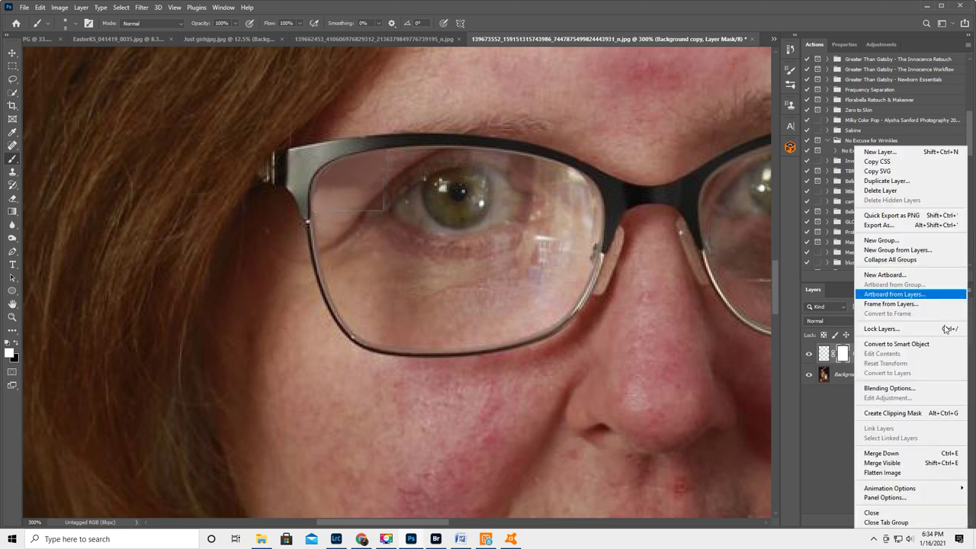
{"action": "left_click", "coordinate": [884, 473]}
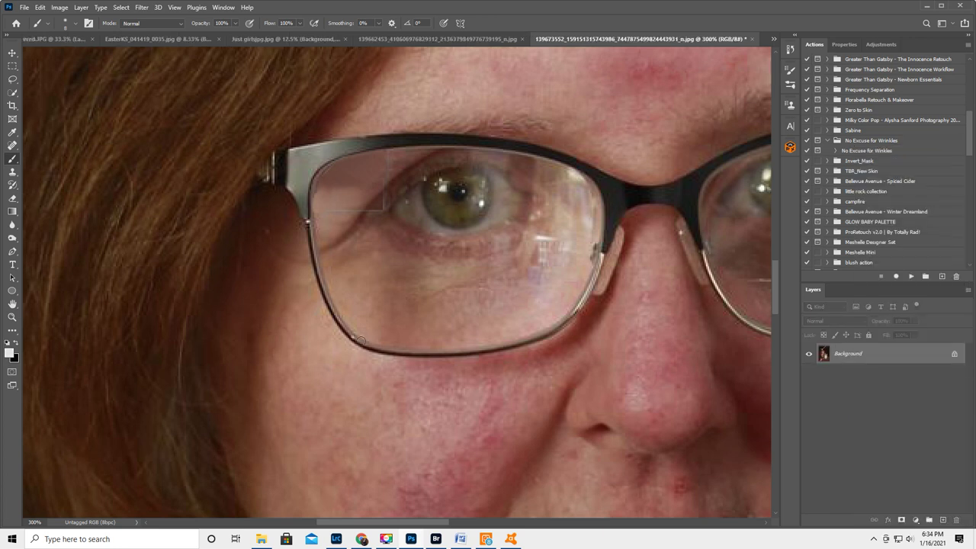
Prepare the Clone Stamp with a small brush at 100% opacity for close-up retouching of the first lens.
{"action": "left_click", "coordinate": [12, 317]}
{"action": "left_click", "coordinate": [332, 149]}
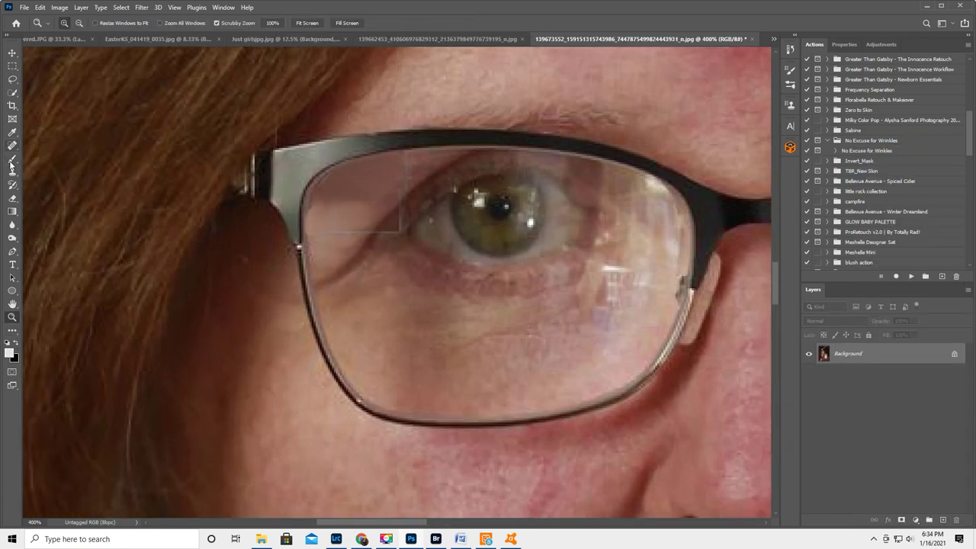
{"action": "left_click", "coordinate": [13, 172]}
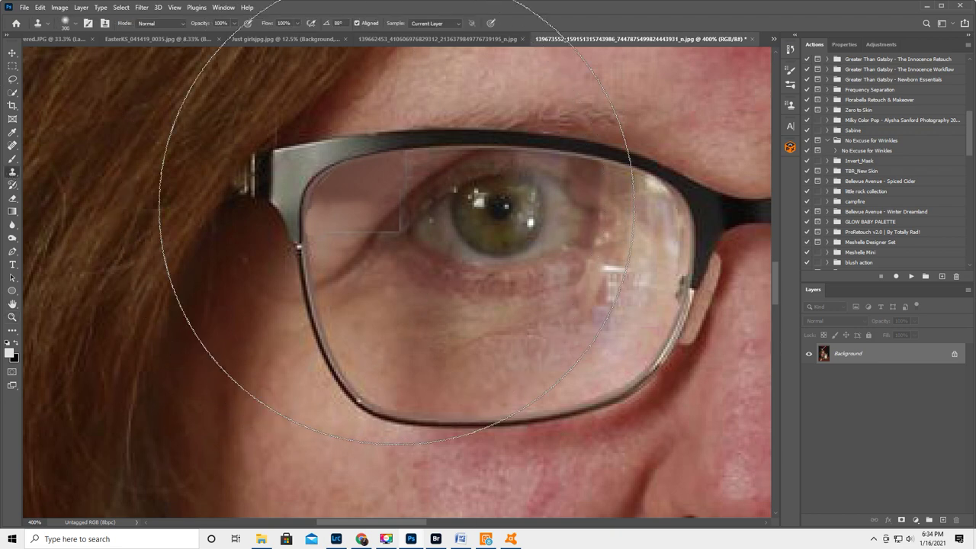
{"action": "key", "text": "bracketleft"}
{"action": "key", "text": "bracketleft"}
{"action": "key", "text": "bracketleft"}
{"action": "key", "text": "bracketleft"}
{"action": "key", "text": "bracketleft"}
{"action": "key", "text": "bracketleft"}
{"action": "key", "text": "bracketleft"}
{"action": "key", "text": "bracketleft"}
{"action": "key", "text": "bracketleft"}
{"action": "key", "text": "bracketleft"}
{"action": "key", "text": "bracketleft"}
{"action": "key", "text": "bracketleft"}
{"action": "key", "text": "bracketleft"}
{"action": "key", "text": "bracketleft"}
{"action": "key", "text": "bracketleft"}
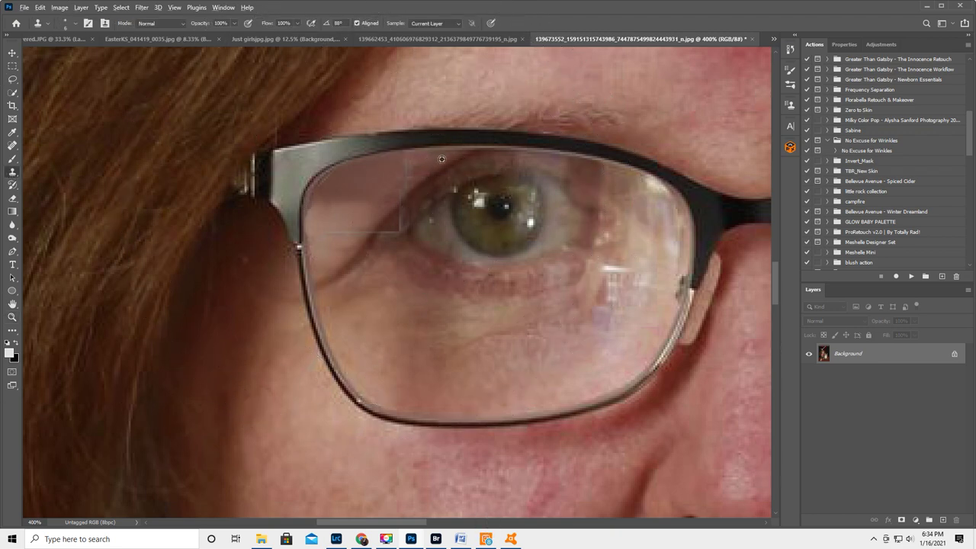
Clone nearby skin over the upper part of the patch's vertical seam, between the upper rim and the eye's outer corner.
{"action": "key", "text": "alt"}
{"action": "key", "text": "alt"}
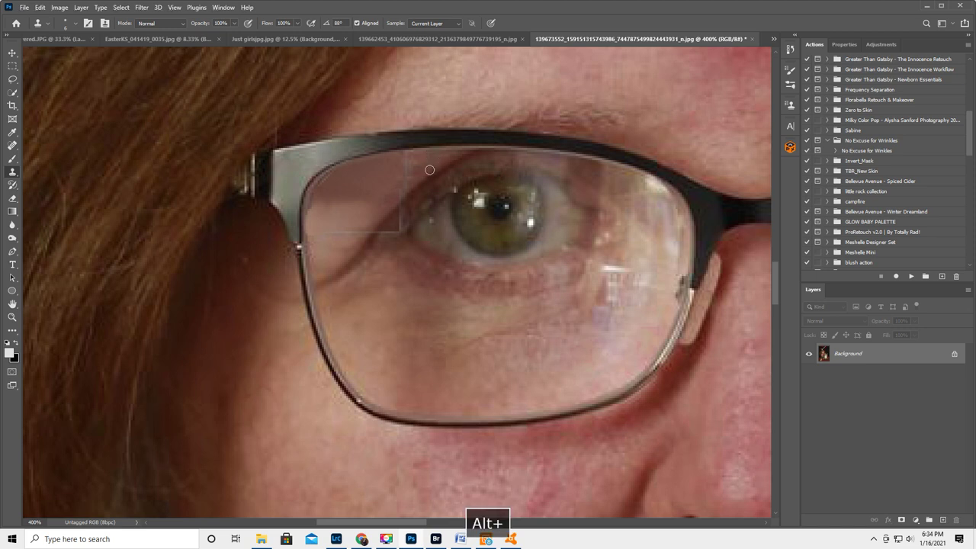
{"action": "left_click", "coordinate": [428, 172], "text": "alt"}
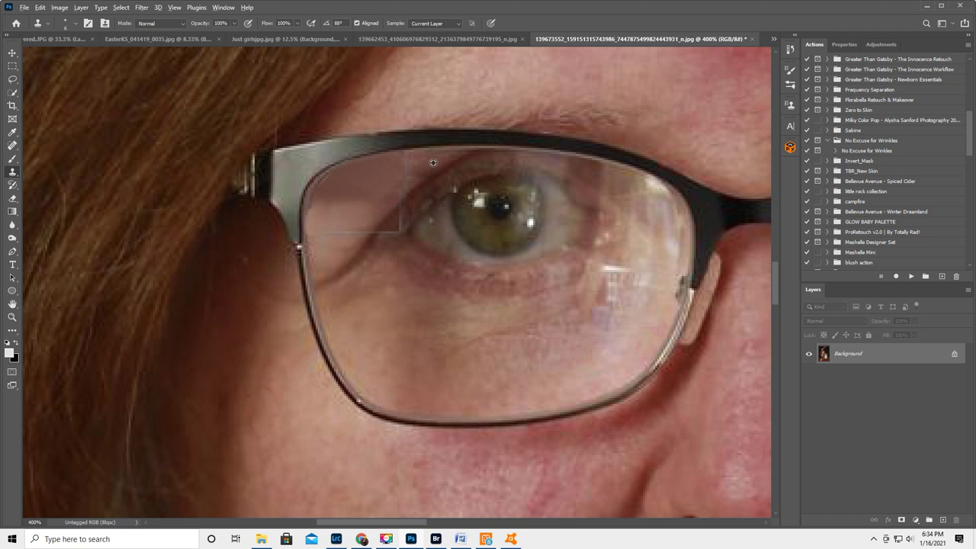
{"action": "key", "text": "alt"}
{"action": "left_click", "coordinate": [396, 178], "text": "alt"}
{"action": "left_click", "coordinate": [389, 201], "text": "alt"}
{"action": "key", "text": "alt"}
{"action": "key", "text": "alt"}
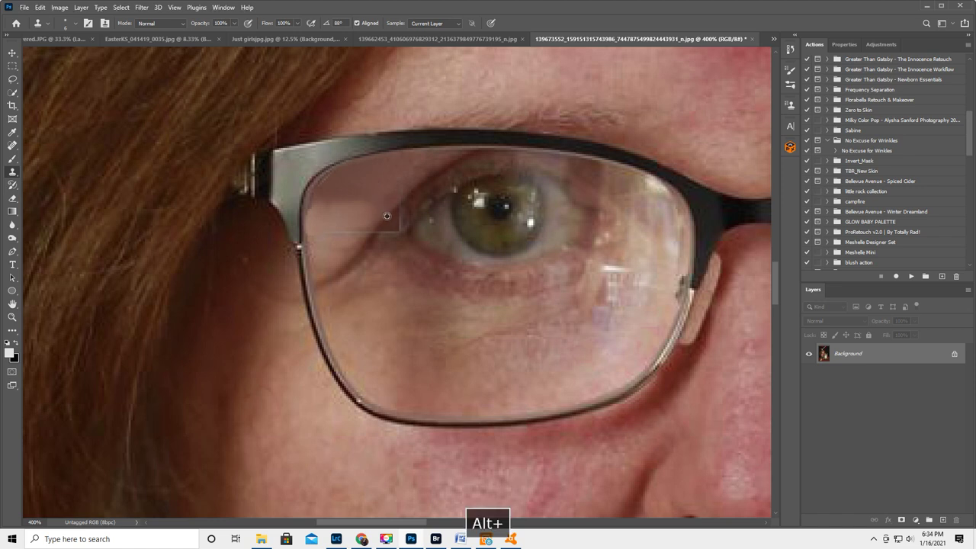
{"action": "left_click_drag", "start_coordinate": [403, 195], "coordinate": [388, 180]}
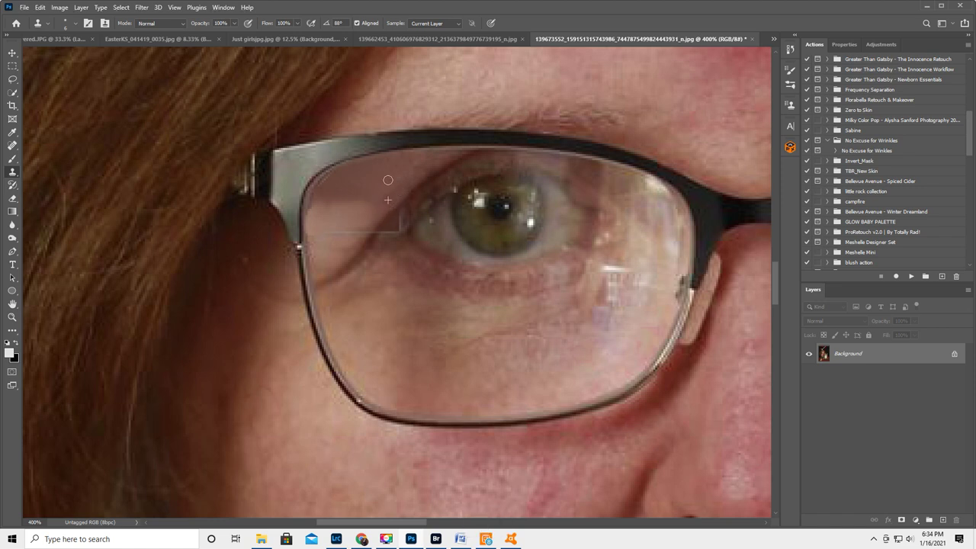
Clone away the lower end of the patch's vertical seam beside the outer corner of the eye.
{"action": "key", "text": "alt"}
{"action": "key", "text": "alt"}
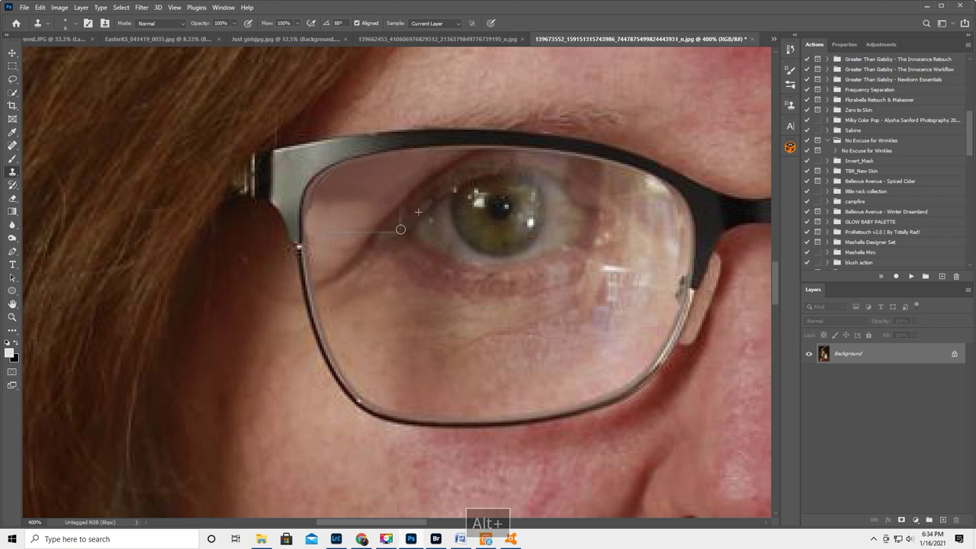
{"action": "left_click", "coordinate": [400, 228]}
{"action": "left_click", "coordinate": [403, 219]}
{"action": "left_click_drag", "start_coordinate": [403, 211], "coordinate": [404, 224]}
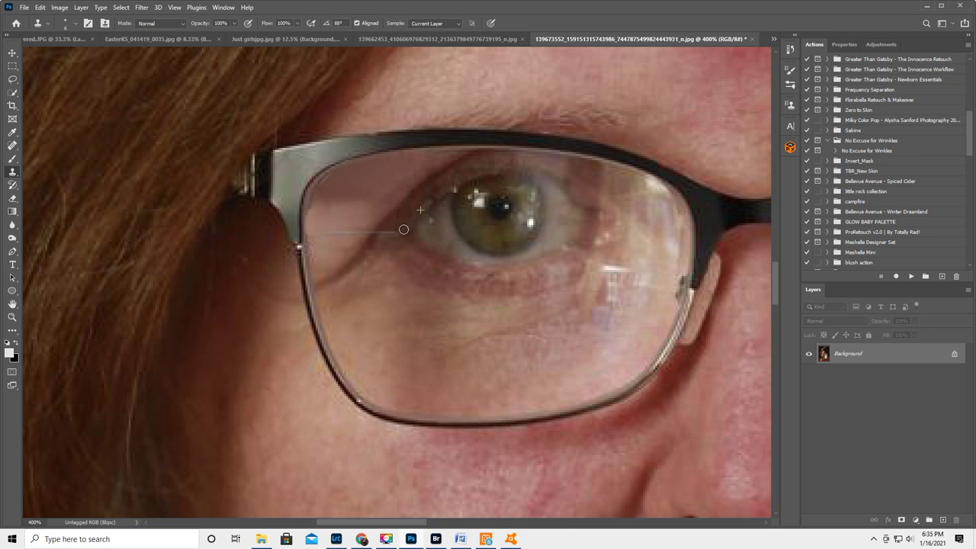
Clone skin along the patch's horizontal seam from the eye's outer corner to the frame, and tidy the area along the outer rim.
{"action": "key", "text": "alt"}
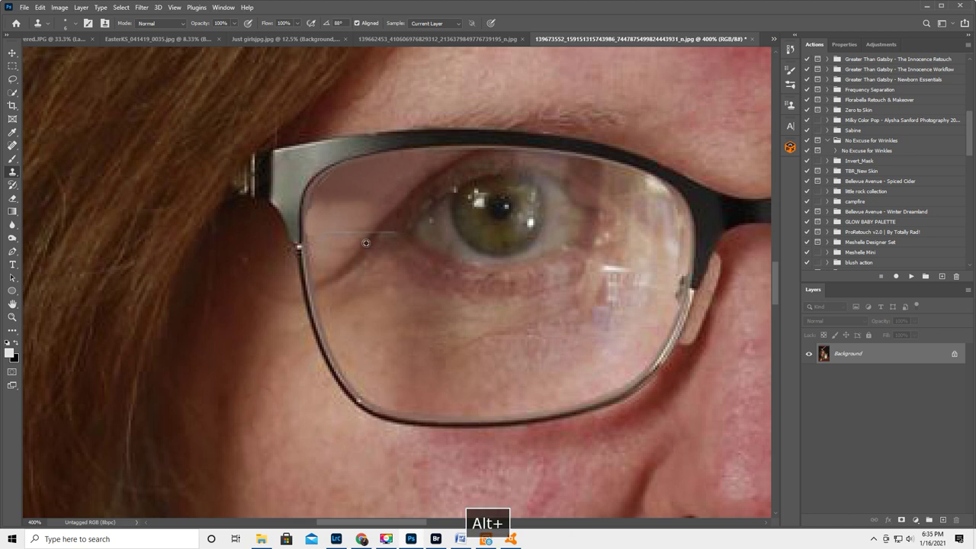
{"action": "left_click", "coordinate": [373, 232], "text": "alt"}
{"action": "mouse_move", "coordinate": [373, 232]}
{"action": "left_mouse_down"}
{"action": "mouse_move", "coordinate": [395, 233]}
{"action": "mouse_move", "coordinate": [351, 234]}
{"action": "left_mouse_up"}
{"action": "left_click", "coordinate": [346, 246], "text": "alt"}
{"action": "left_click", "coordinate": [342, 244], "text": "alt"}
{"action": "left_click", "coordinate": [331, 249], "text": "alt"}
{"action": "left_click", "coordinate": [322, 252], "text": "alt"}
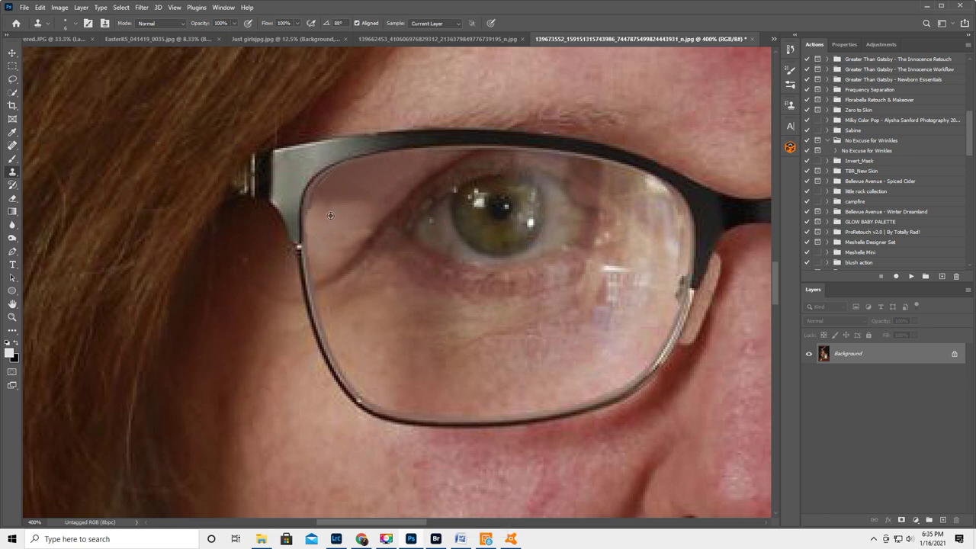
{"action": "left_click", "coordinate": [311, 199], "text": "alt"}
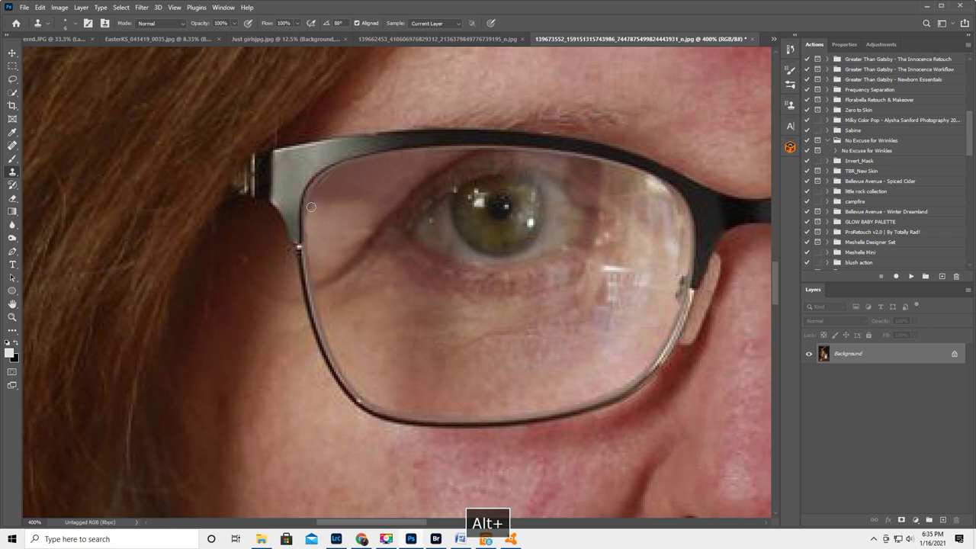
{"action": "left_click", "coordinate": [306, 247], "text": "alt"}
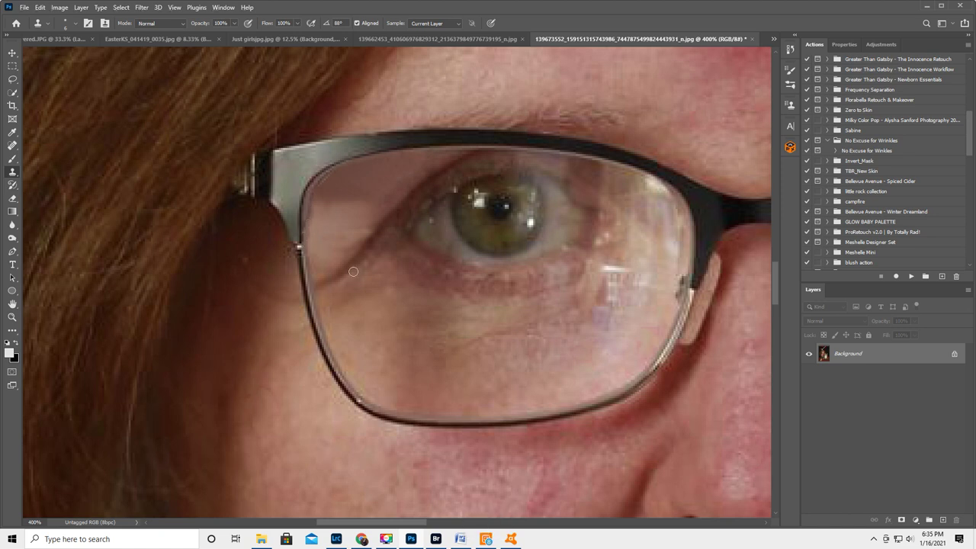
Clone out small reflection specks on the eyeball, the iris and around the inner corner of the eye.
{"action": "left_click", "coordinate": [429, 229], "text": "alt"}
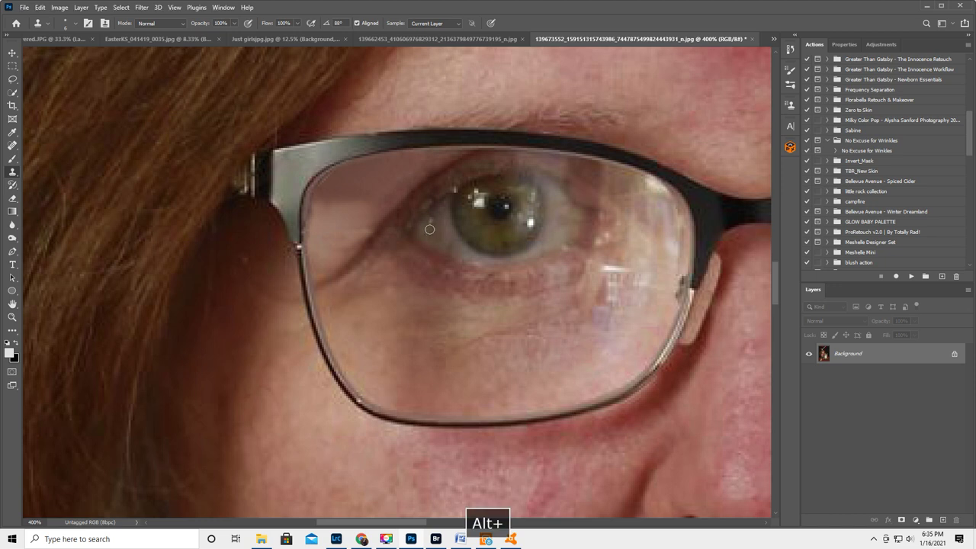
{"action": "left_click", "coordinate": [455, 188], "text": "alt"}
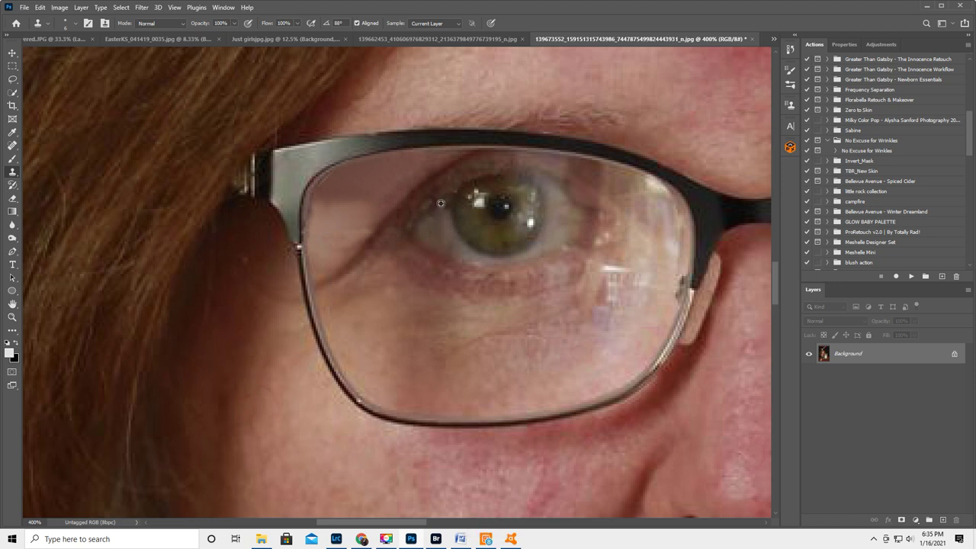
{"action": "left_click", "coordinate": [442, 198], "text": "alt"}
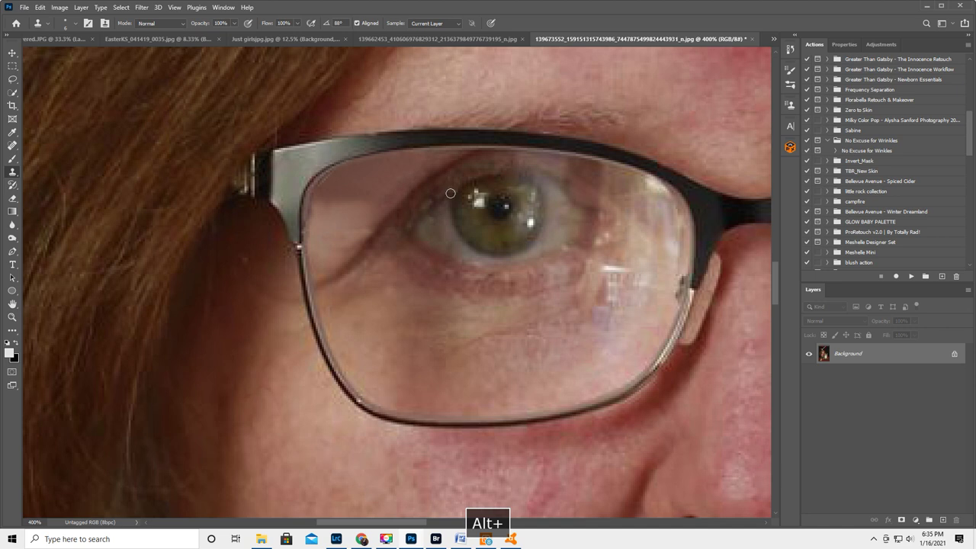
{"action": "left_click", "coordinate": [529, 223], "text": "alt"}
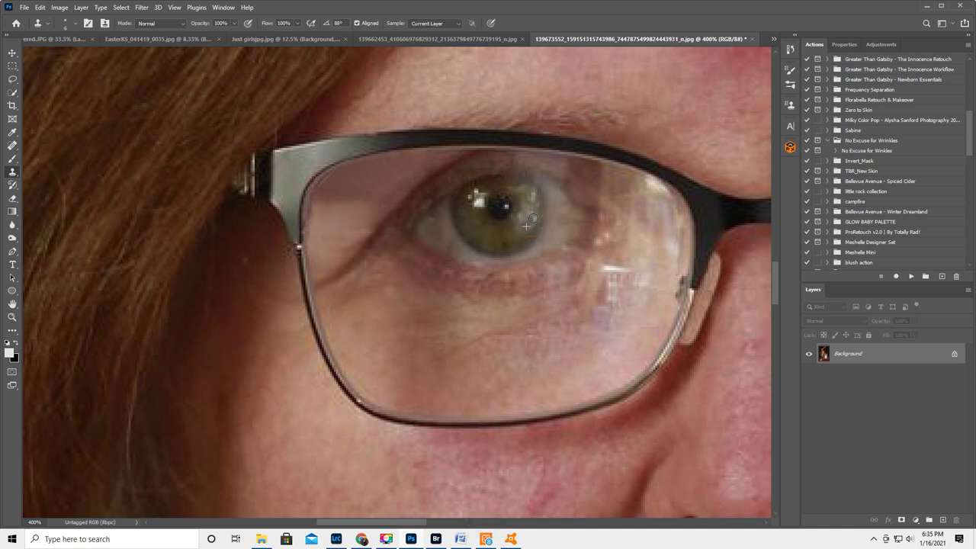
{"action": "left_click", "coordinate": [525, 193], "text": "alt"}
{"action": "left_click", "coordinate": [551, 251], "text": "alt"}
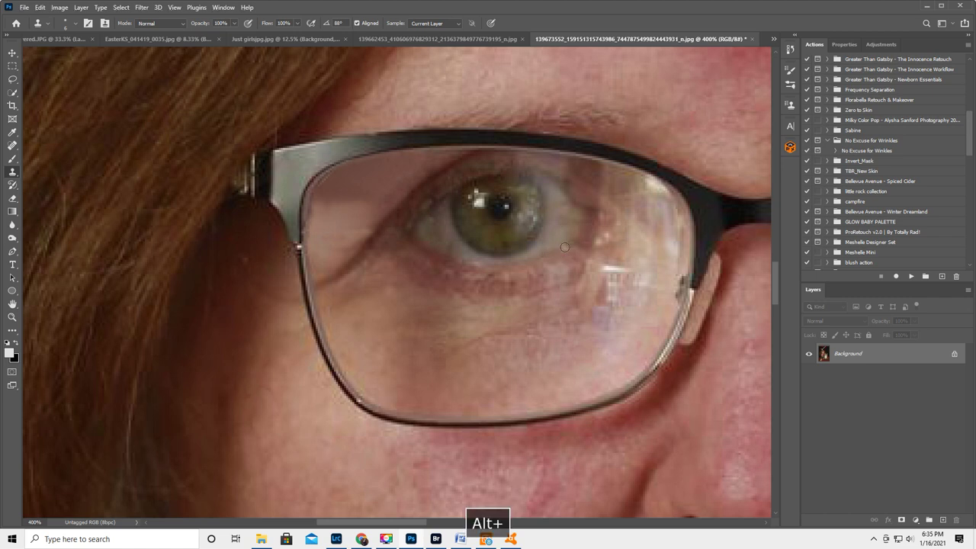
{"action": "left_click_drag", "start_coordinate": [597, 241], "coordinate": [602, 241]}
{"action": "left_click", "coordinate": [604, 249], "text": "alt"}
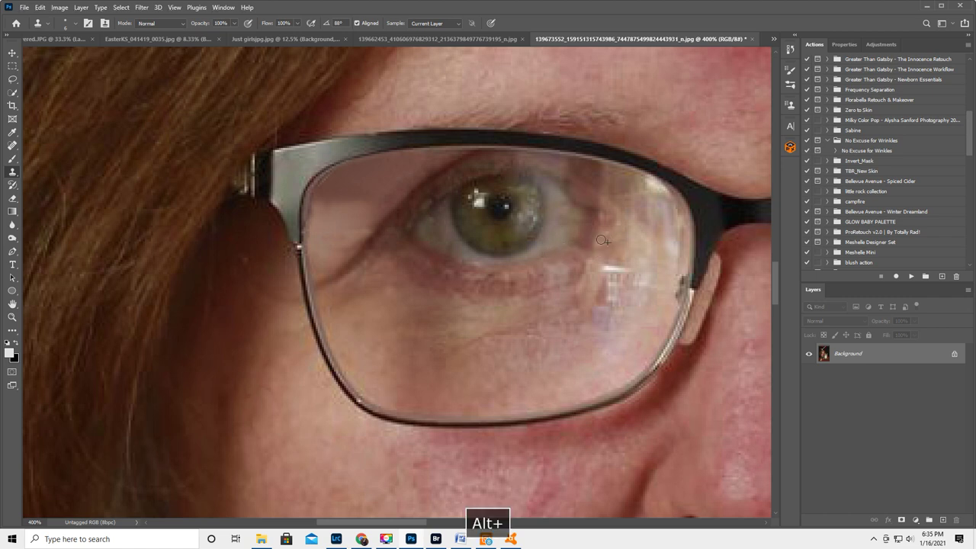
Using a larger clone brush, cover the lower part of the window reflection below the eye's inner corner with sampled skin.
{"action": "left_click", "coordinate": [574, 295], "text": "alt"}
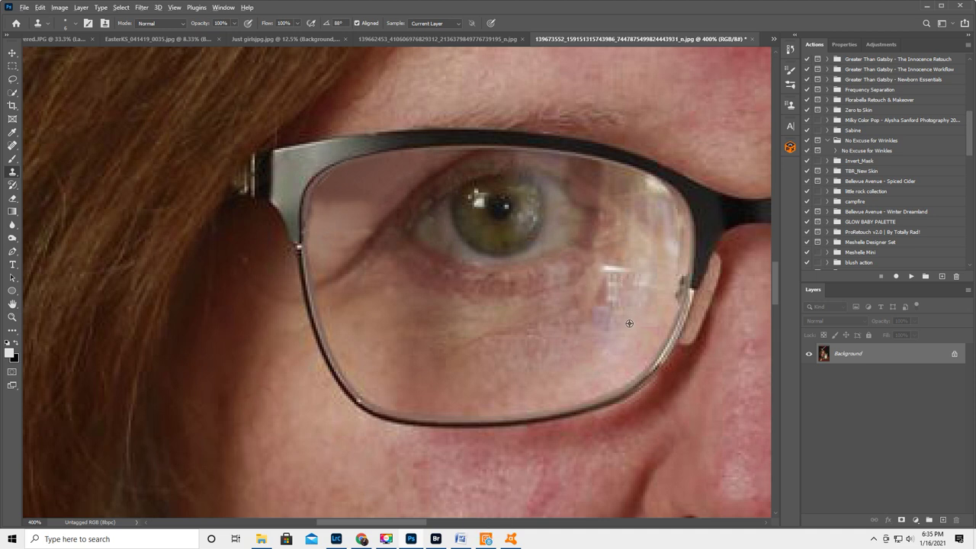
{"action": "key", "text": "bracketright"}
{"action": "left_click", "coordinate": [633, 339], "text": "alt"}
{"action": "left_click", "coordinate": [639, 322], "text": "alt"}
{"action": "left_click", "coordinate": [605, 317]}
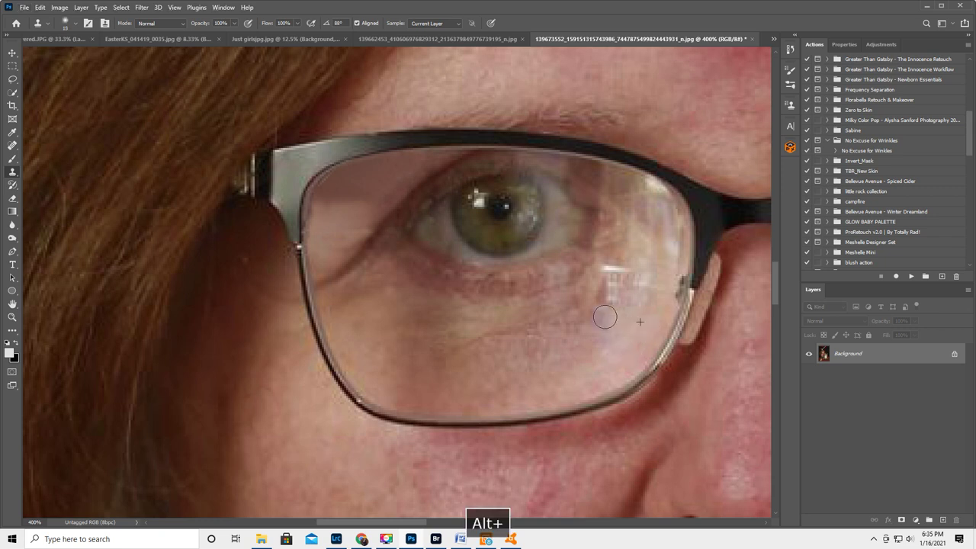
{"action": "left_click", "coordinate": [592, 323]}
{"action": "left_click", "coordinate": [603, 330]}
{"action": "left_click", "coordinate": [614, 325], "text": "alt"}
{"action": "left_click", "coordinate": [621, 299]}
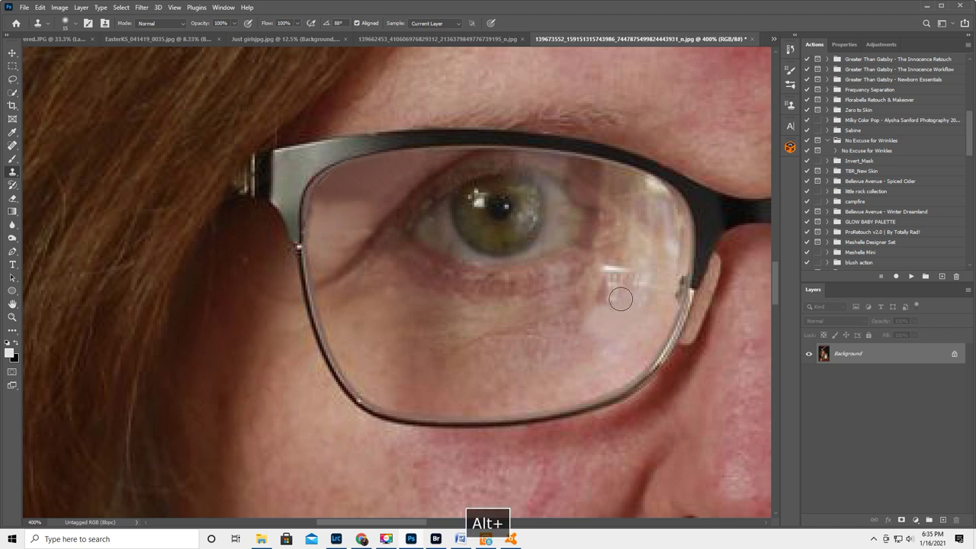
{"action": "left_click", "coordinate": [638, 287]}
{"action": "left_click", "coordinate": [632, 276]}
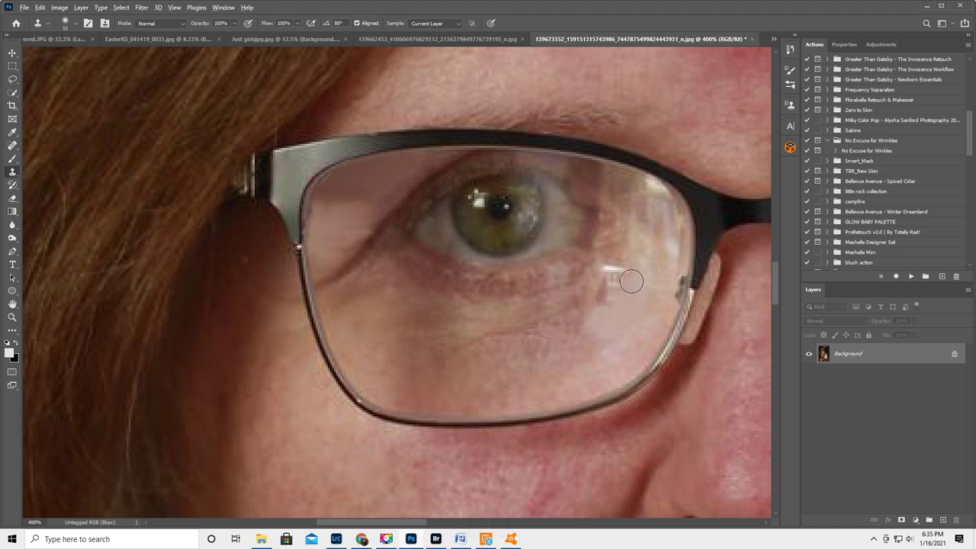
Clone over the bright glare near the lens's upper inner rim and the remaining window reflection.
{"action": "left_click", "coordinate": [661, 207], "text": "alt"}
{"action": "mouse_move", "coordinate": [648, 191]}
{"action": "left_mouse_down"}
{"action": "mouse_move", "coordinate": [653, 218]}
{"action": "mouse_move", "coordinate": [606, 270]}
{"action": "mouse_move", "coordinate": [613, 288]}
{"action": "mouse_move", "coordinate": [616, 276]}
{"action": "mouse_move", "coordinate": [607, 275]}
{"action": "mouse_move", "coordinate": [622, 269]}
{"action": "left_mouse_up"}
{"action": "left_click", "coordinate": [583, 293], "text": "alt"}
{"action": "left_click", "coordinate": [606, 287], "text": "alt"}
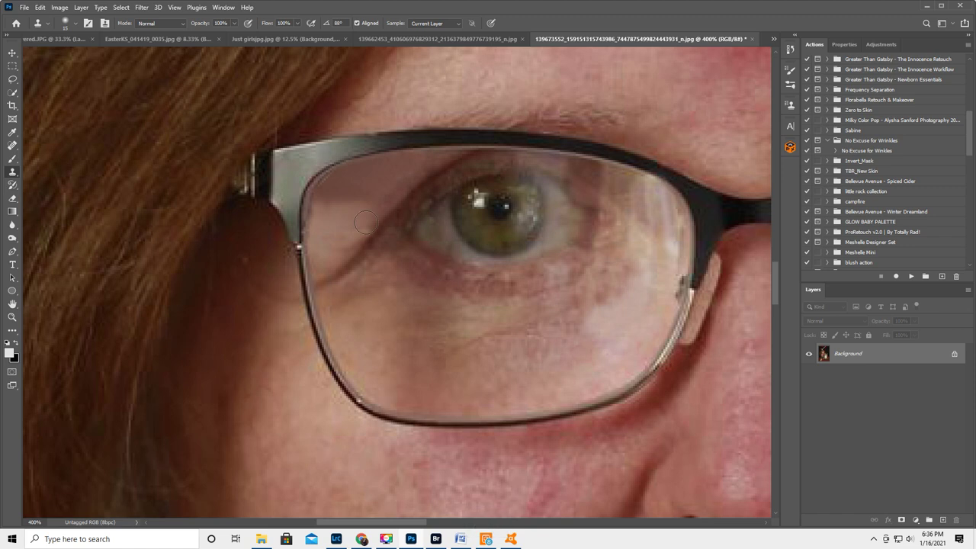
Lower the Clone Stamp opacity to 45% and soften the reflection lines on the skin beneath the eye.
{"action": "left_click_drag", "start_coordinate": [202, 28], "coordinate": [172, 35]}
{"action": "left_click", "coordinate": [512, 340], "text": "alt"}
{"action": "left_click_drag", "start_coordinate": [533, 333], "coordinate": [564, 332]}
{"action": "left_click", "coordinate": [445, 349], "text": "alt"}
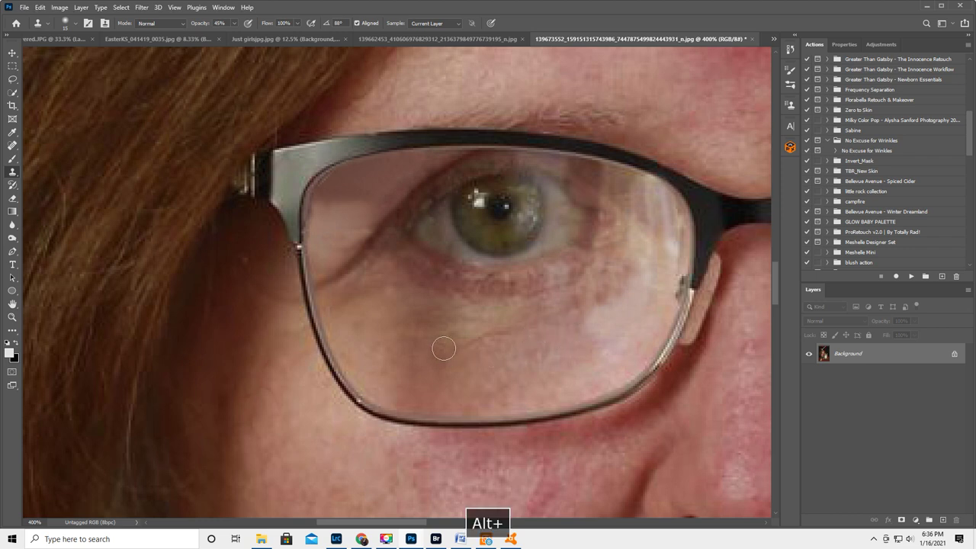
{"action": "left_click", "coordinate": [476, 356], "text": "alt"}
{"action": "left_click", "coordinate": [448, 356]}
{"action": "left_click", "coordinate": [488, 354], "text": "alt"}
{"action": "mouse_move", "coordinate": [490, 342]}
{"action": "left_mouse_down"}
{"action": "mouse_move", "coordinate": [461, 340]}
{"action": "mouse_move", "coordinate": [512, 337]}
{"action": "left_mouse_up"}
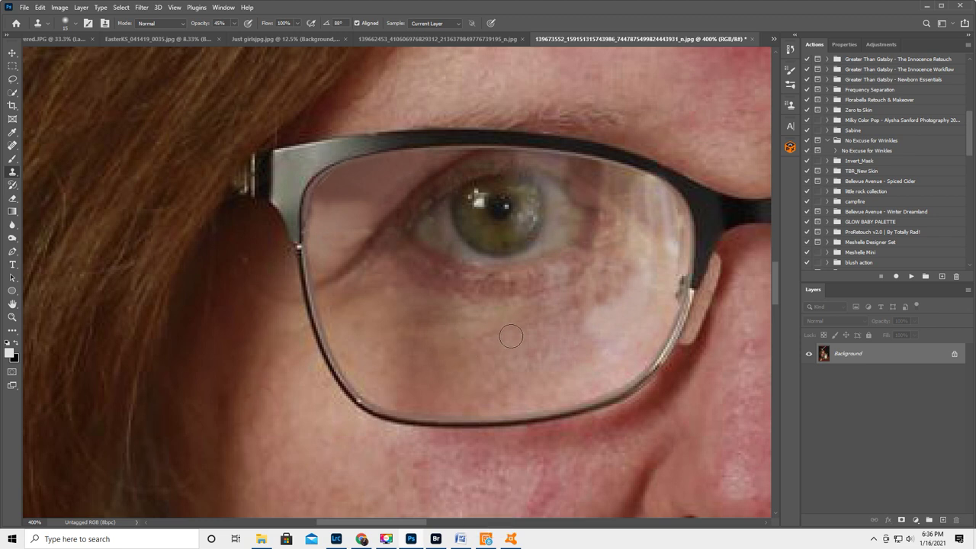
Blend the pale haze on the skin in the lower inner part of the lens with sampled skin tone.
{"action": "left_click", "coordinate": [563, 341], "text": "alt"}
{"action": "left_click_drag", "start_coordinate": [590, 324], "coordinate": [608, 308]}
{"action": "left_click", "coordinate": [621, 316]}
{"action": "left_click", "coordinate": [566, 365], "text": "alt"}
{"action": "left_click", "coordinate": [595, 352]}
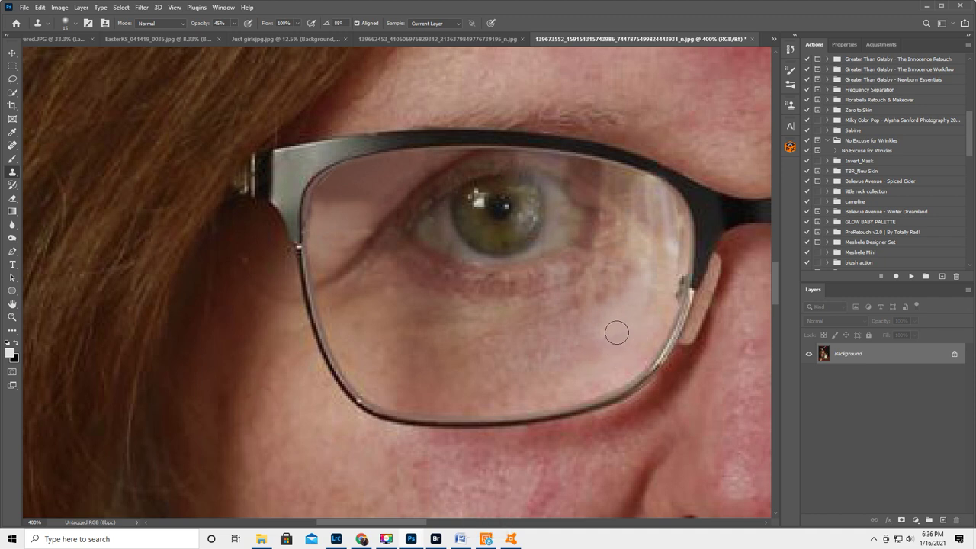
{"action": "left_click", "coordinate": [560, 358], "text": "alt"}
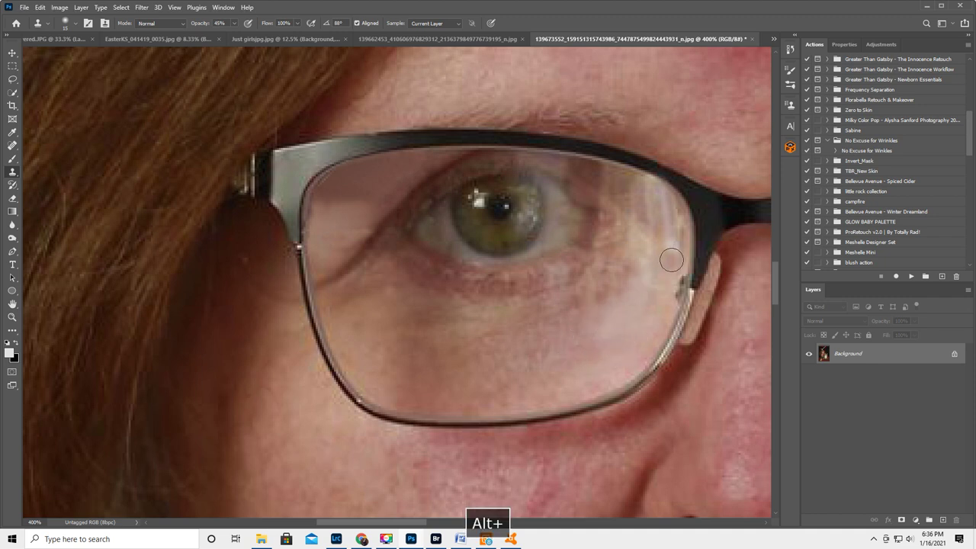
Soften the bright glare streaks along the lens's inner rim near the nose with cloned skin.
{"action": "left_click", "coordinate": [674, 253]}
{"action": "left_click", "coordinate": [673, 230]}
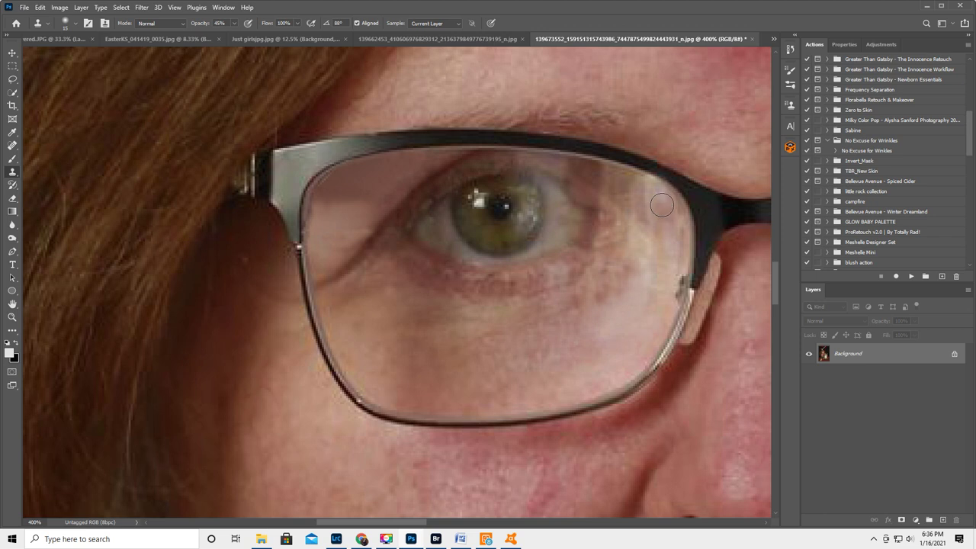
{"action": "left_click", "coordinate": [661, 204]}
{"action": "mouse_move", "coordinate": [675, 256]}
{"action": "left_mouse_down"}
{"action": "mouse_move", "coordinate": [668, 267]}
{"action": "mouse_move", "coordinate": [647, 264]}
{"action": "left_mouse_up"}
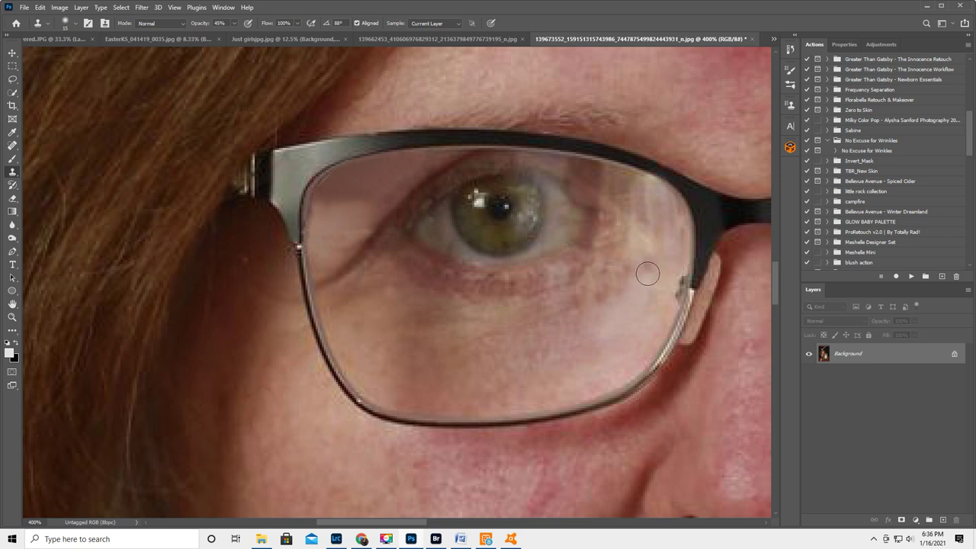
Even out the blotchy skin below the inner corner of the eye with low-opacity cloning.
{"action": "left_click", "coordinate": [573, 320], "text": "alt"}
{"action": "left_click", "coordinate": [603, 300]}
{"action": "left_click_drag", "start_coordinate": [602, 300], "coordinate": [632, 274]}
{"action": "left_click", "coordinate": [562, 326], "text": "alt"}
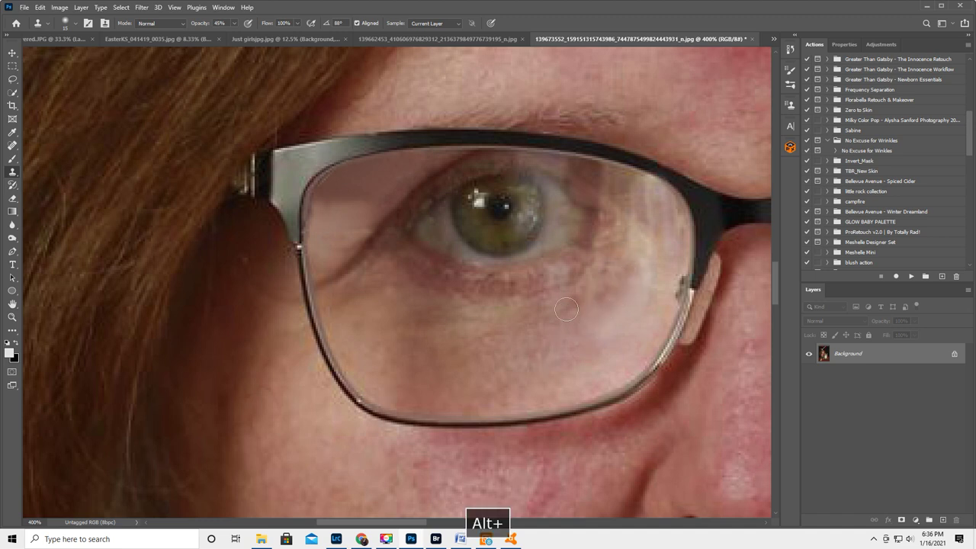
{"action": "left_click_drag", "start_coordinate": [566, 309], "coordinate": [587, 310]}
{"action": "left_click", "coordinate": [557, 305], "text": "alt"}
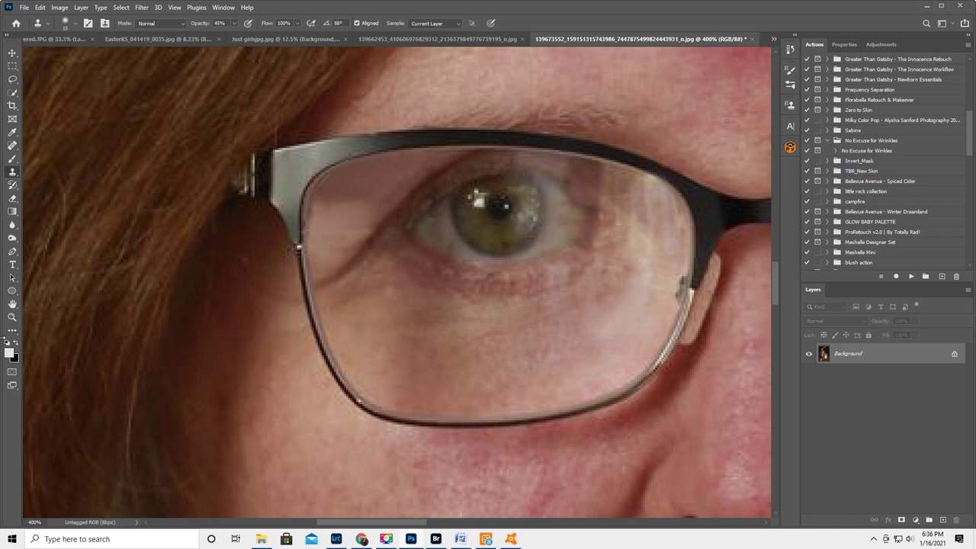
Try to blend the dark shadow edge in the lens's upper outer corner by cloning in Normal mode.
{"action": "left_click", "coordinate": [361, 195]}
{"action": "left_click", "coordinate": [326, 182], "text": "alt"}
{"action": "left_click", "coordinate": [324, 207]}
{"action": "mouse_move", "coordinate": [403, 171]}
{"action": "left_mouse_down"}
{"action": "mouse_move", "coordinate": [348, 167]}
{"action": "mouse_move", "coordinate": [332, 201]}
{"action": "mouse_move", "coordinate": [368, 181]}
{"action": "mouse_move", "coordinate": [346, 188]}
{"action": "mouse_move", "coordinate": [323, 232]}
{"action": "left_mouse_up"}
Set the Clone Stamp mode to Lighten and brighten the dark shadow in the lens's upper outer corner with sampled skin.
{"action": "left_click", "coordinate": [158, 24]}
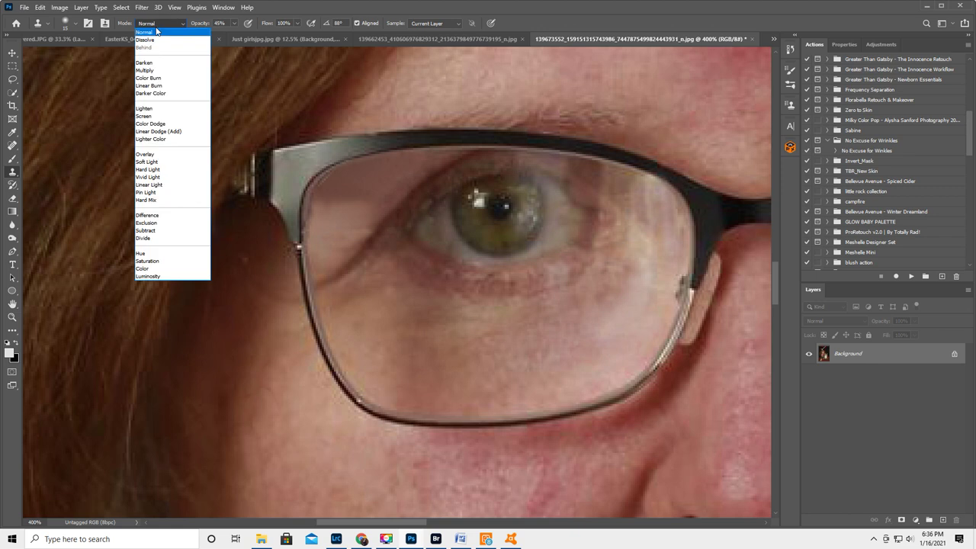
{"action": "left_click", "coordinate": [147, 108]}
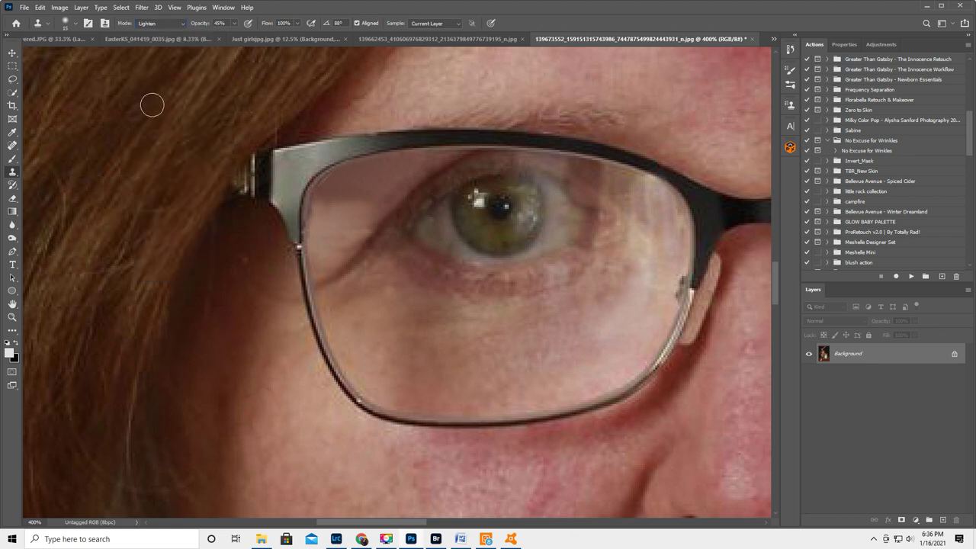
{"action": "left_click", "coordinate": [338, 222], "text": "alt"}
{"action": "mouse_move", "coordinate": [363, 204]}
{"action": "left_mouse_down"}
{"action": "mouse_move", "coordinate": [325, 206]}
{"action": "mouse_move", "coordinate": [380, 189]}
{"action": "mouse_move", "coordinate": [369, 180]}
{"action": "mouse_move", "coordinate": [351, 209]}
{"action": "left_mouse_up"}
{"action": "left_click", "coordinate": [329, 217], "text": "alt"}
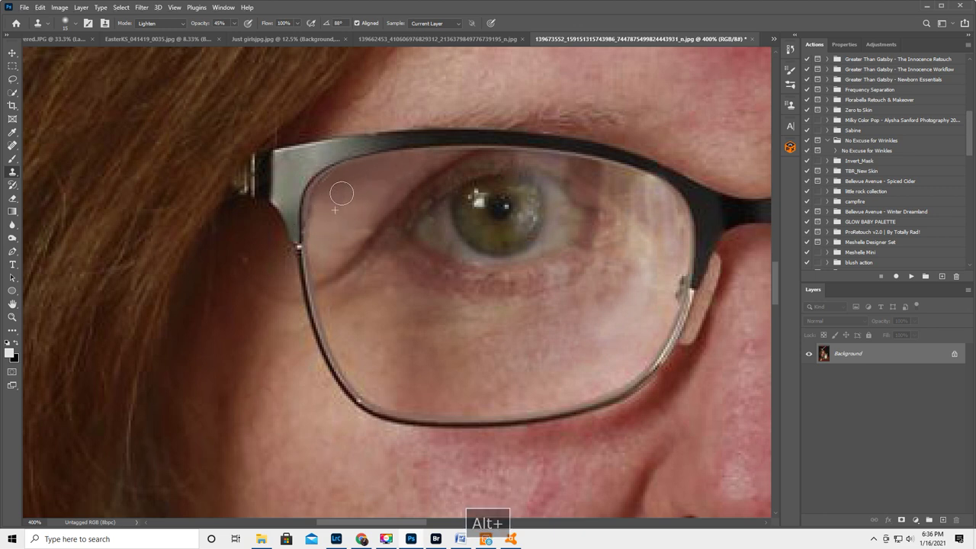
{"action": "left_click", "coordinate": [336, 223], "text": "alt"}
{"action": "left_click", "coordinate": [340, 196]}
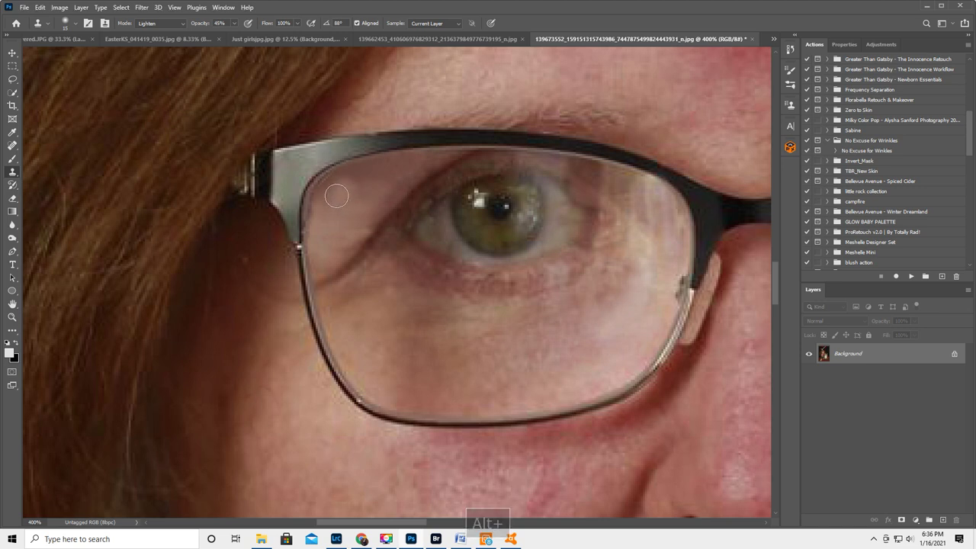
{"action": "left_click", "coordinate": [339, 213], "text": "alt"}
{"action": "left_click_drag", "start_coordinate": [338, 188], "coordinate": [372, 188]}
{"action": "left_click", "coordinate": [340, 207], "text": "alt"}
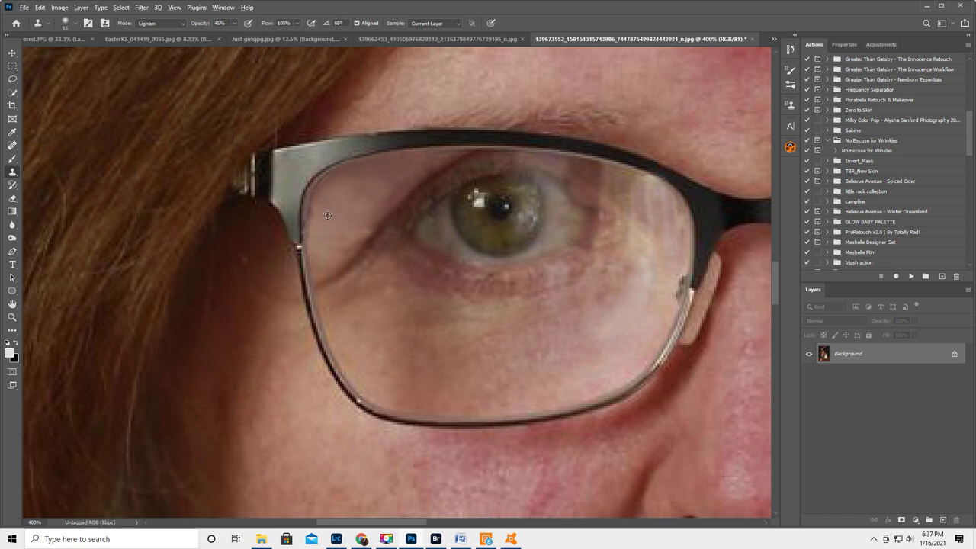
Zoom out to 100% to review the retouched lens within the whole face.
{"action": "left_click", "coordinate": [11, 317]}
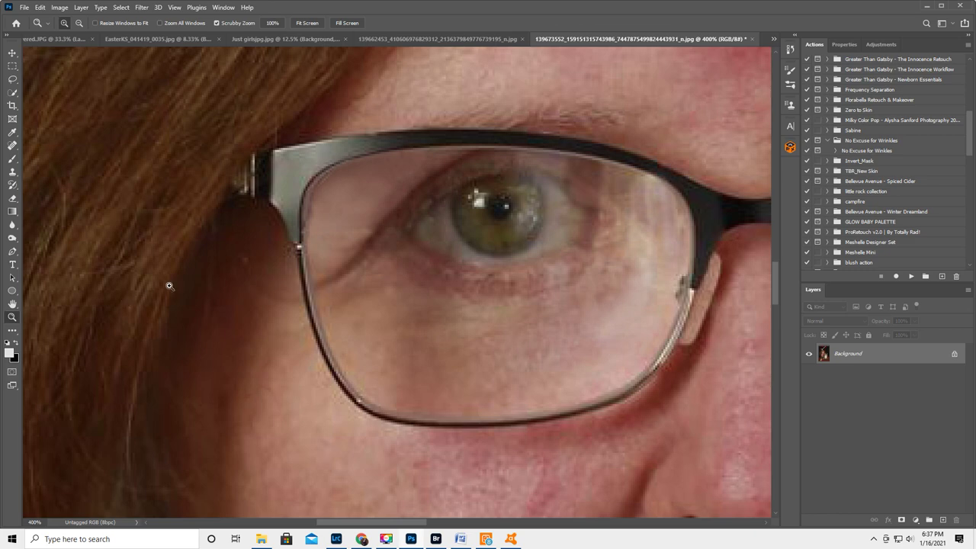
{"action": "left_click", "coordinate": [568, 239], "text": "alt"}
{"action": "left_click", "coordinate": [568, 239], "text": "alt"}
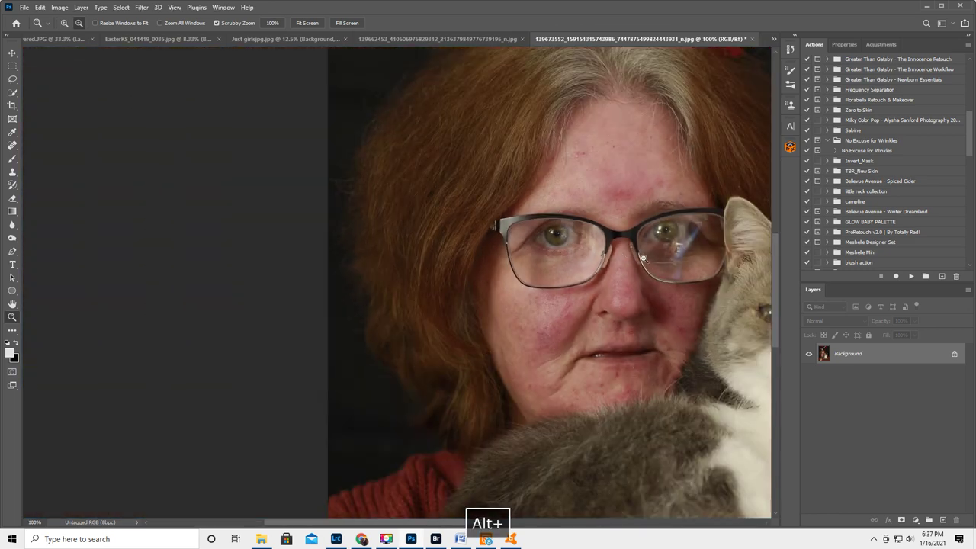
Remove the thin horizontal reflection line below the eye in the cat-side lens with the Spot Healing Brush.
{"action": "left_click", "coordinate": [722, 240]}
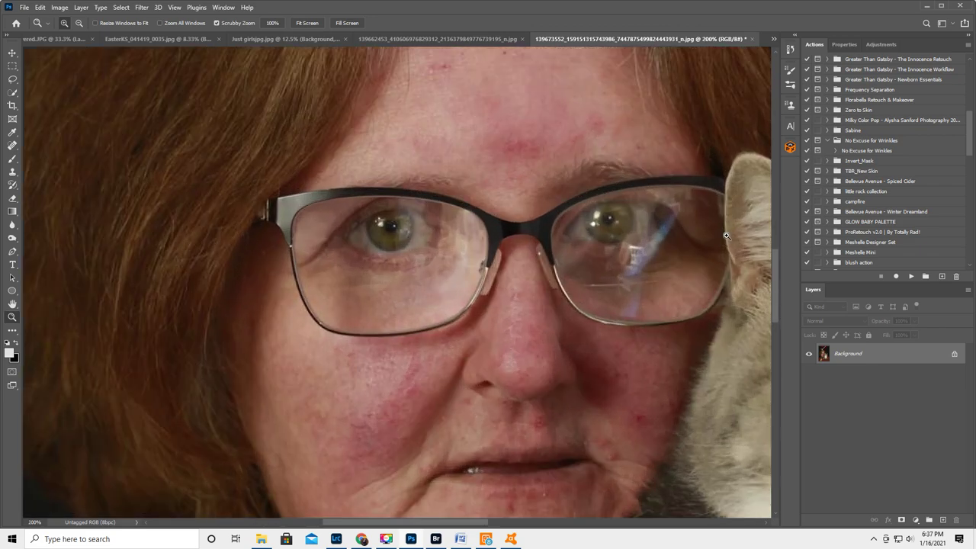
{"action": "left_click", "coordinate": [704, 237]}
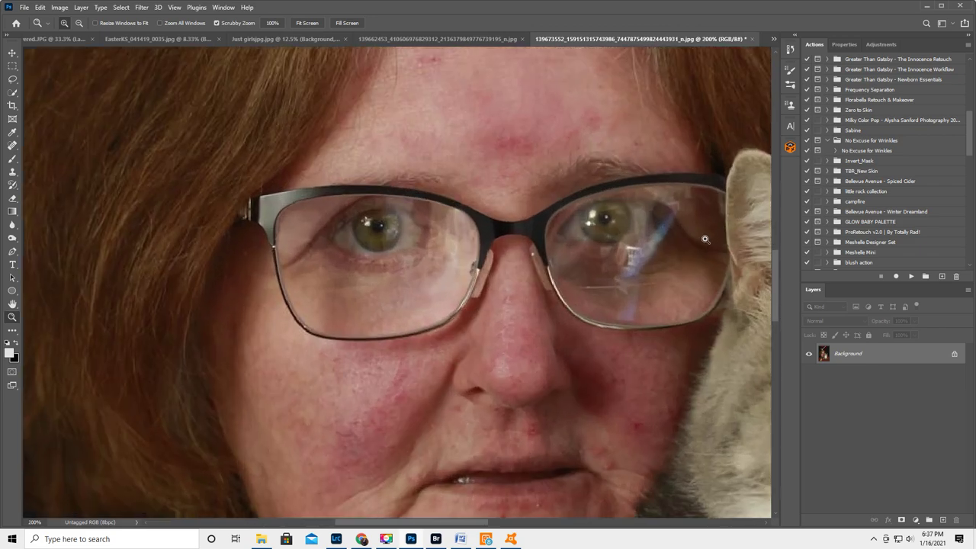
{"action": "left_click", "coordinate": [12, 145]}
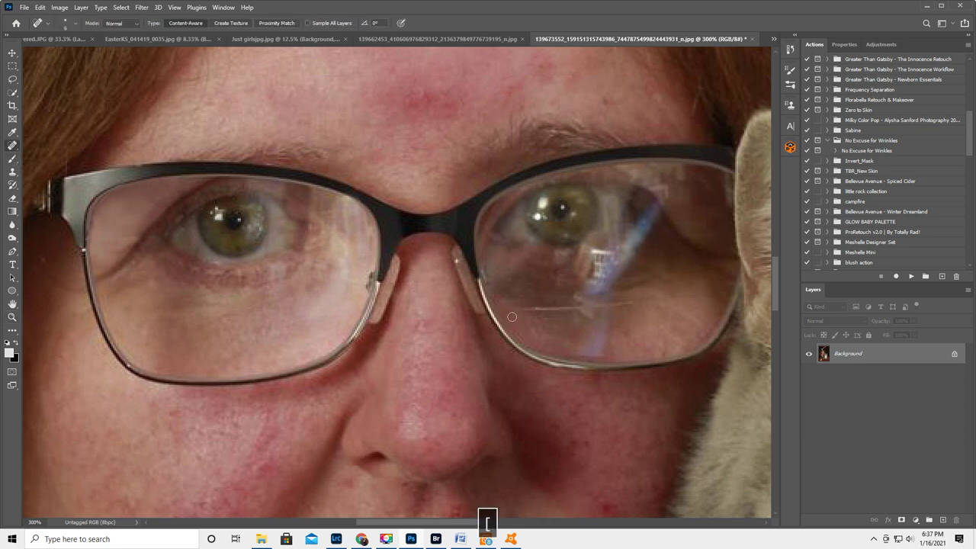
{"action": "mouse_move", "coordinate": [526, 308]}
{"action": "left_mouse_down"}
{"action": "mouse_move", "coordinate": [591, 306]}
{"action": "mouse_move", "coordinate": [555, 318]}
{"action": "mouse_move", "coordinate": [582, 326]}
{"action": "left_mouse_up"}
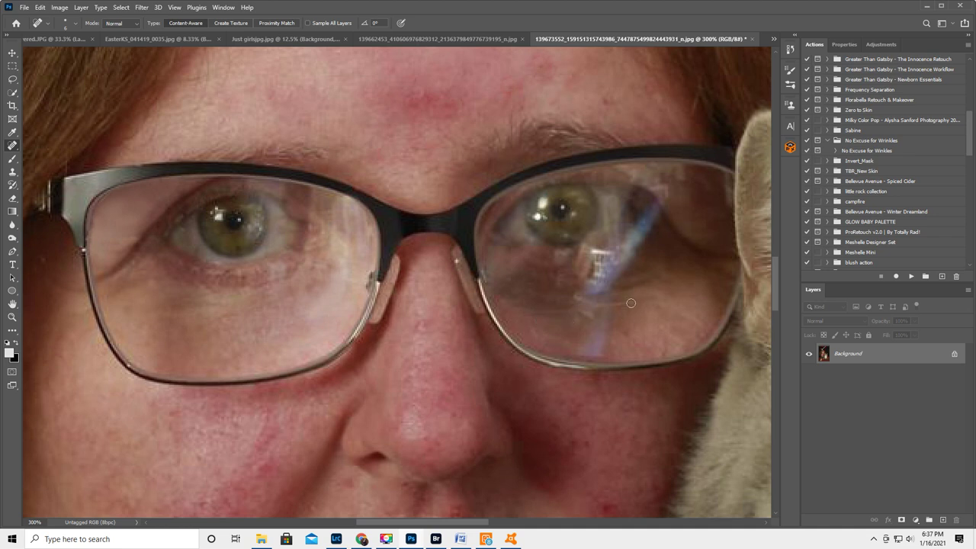
{"action": "left_click_drag", "start_coordinate": [631, 302], "coordinate": [565, 320]}
Spot-heal the small remaining marks and bright specks on the skin under the eye in the cat-side lens.
{"action": "left_click", "coordinate": [585, 306]}
{"action": "left_click", "coordinate": [560, 280]}
{"action": "left_click", "coordinate": [564, 251]}
{"action": "left_click", "coordinate": [565, 259]}
{"action": "left_click_drag", "start_coordinate": [548, 256], "coordinate": [559, 258]}
Set the Clone Stamp to Normal mode, 60% opacity and size 30, and cover the bluish streak in the cat-side lens's lower part.
{"action": "left_click", "coordinate": [12, 172]}
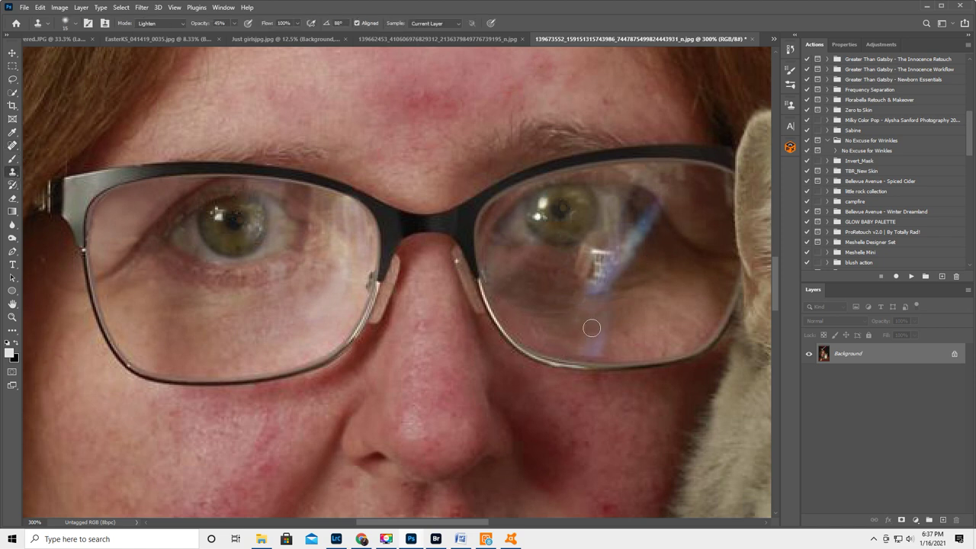
{"action": "left_click", "coordinate": [151, 25]}
{"action": "left_click", "coordinate": [156, 32]}
{"action": "left_click_drag", "start_coordinate": [200, 25], "coordinate": [212, 26]}
{"action": "key", "text": "]"}
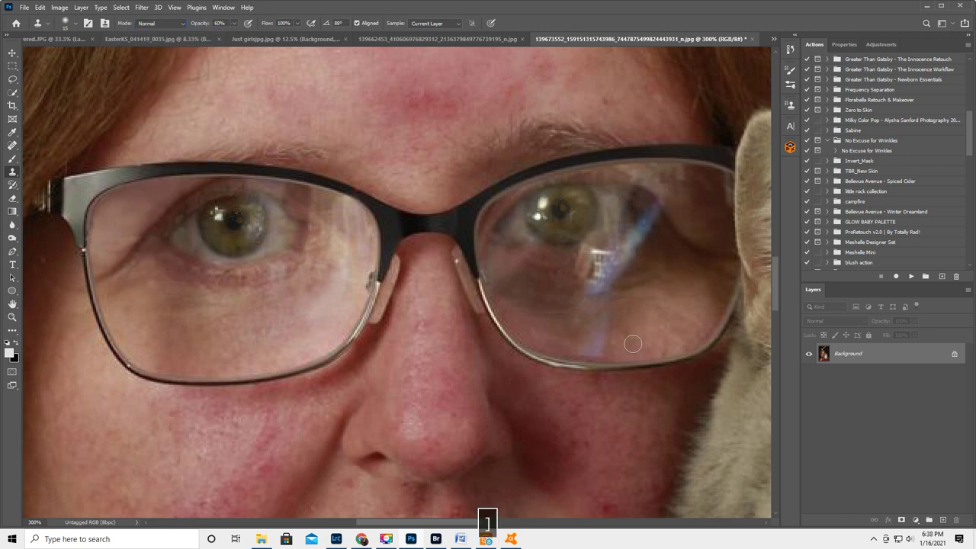
{"action": "key", "text": "]"}
{"action": "key", "text": "]"}
{"action": "key", "text": "]"}
{"action": "left_click", "coordinate": [638, 337], "text": "alt"}
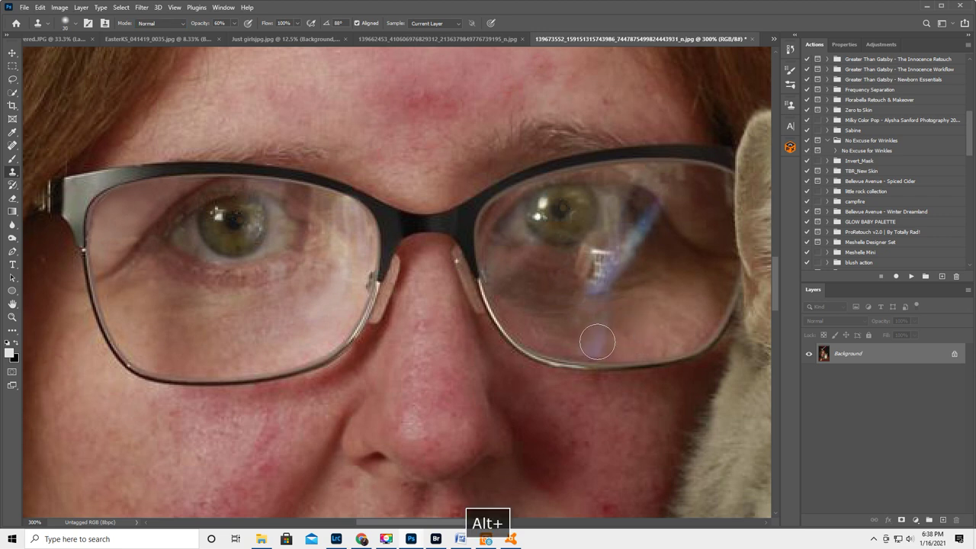
{"action": "left_click_drag", "start_coordinate": [597, 342], "coordinate": [605, 321]}
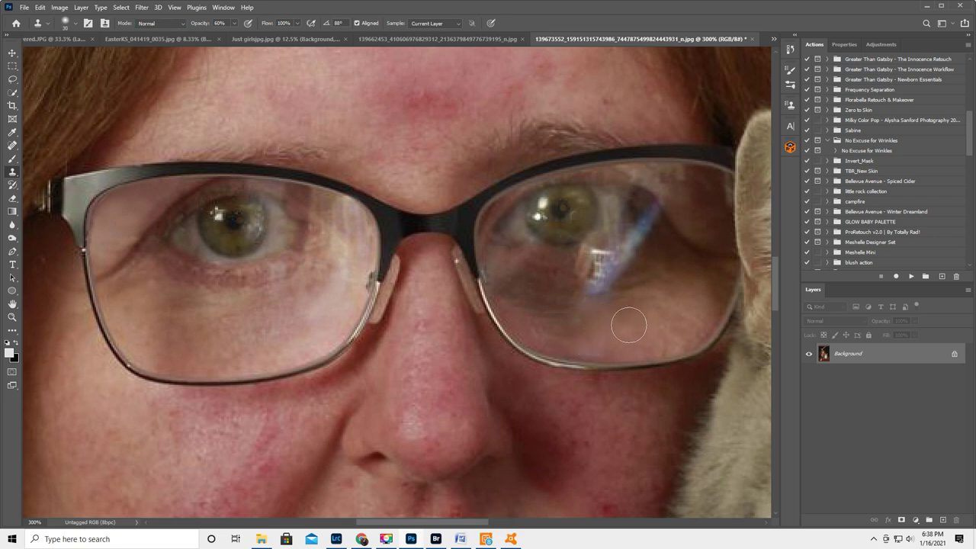
Clone nearby skin over the bright blue glare streak beside the outer corner of the eye.
{"action": "left_click", "coordinate": [633, 320], "text": "alt"}
{"action": "left_click", "coordinate": [671, 224], "text": "alt"}
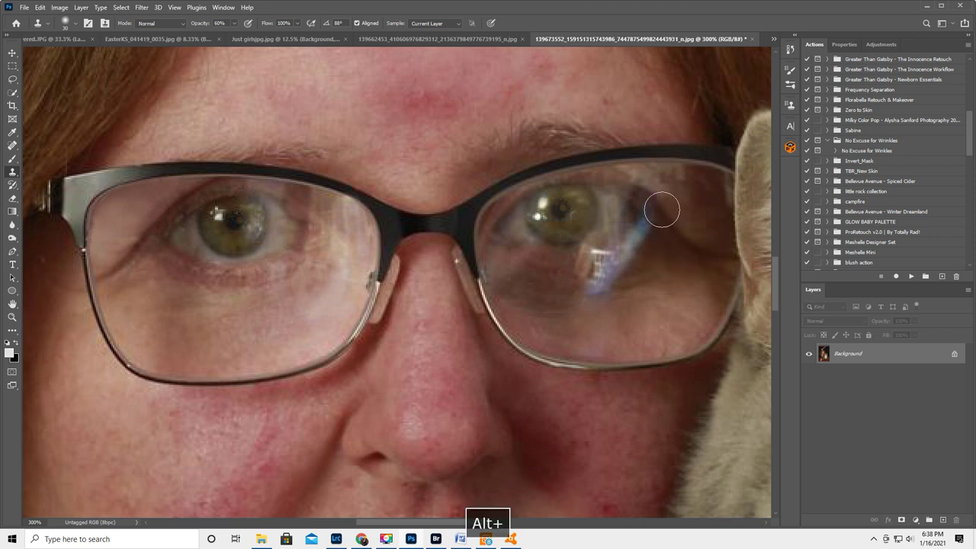
{"action": "left_click_drag", "start_coordinate": [651, 222], "coordinate": [651, 241]}
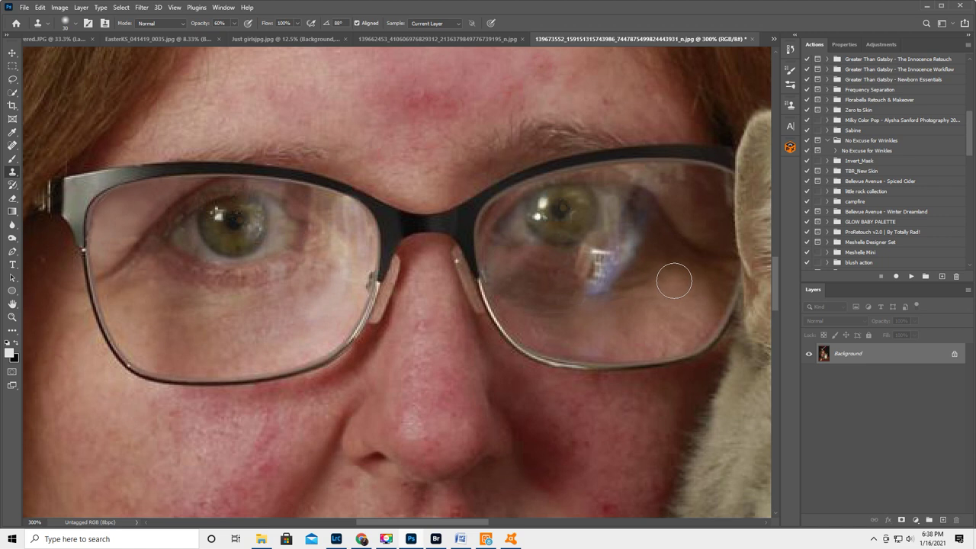
Reduce the Clone Stamp size to 20 and clone skin over the window-shaped reflection and leftover blue tint below the eye.
{"action": "key", "text": "bracketleft"}
{"action": "key", "text": "bracketleft"}
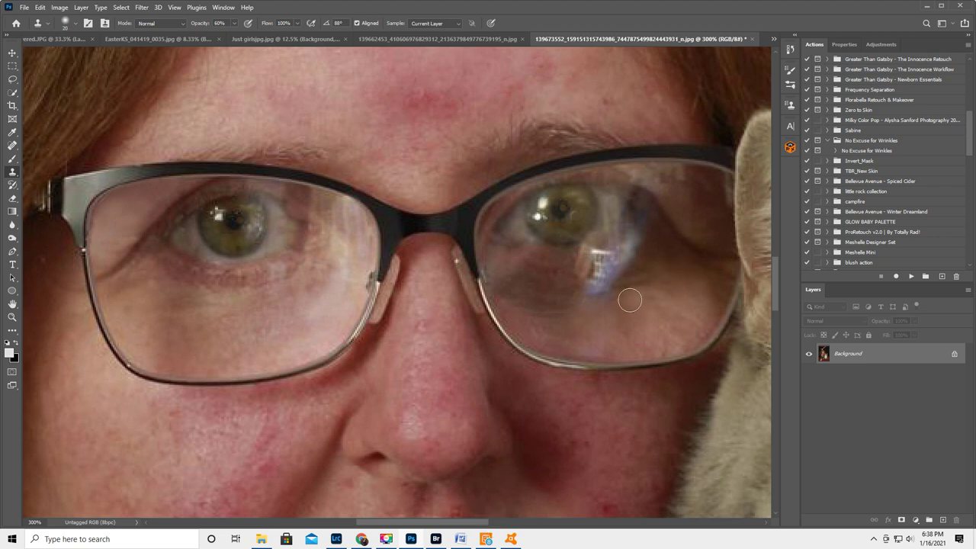
{"action": "left_click", "coordinate": [569, 272], "text": "alt"}
{"action": "mouse_move", "coordinate": [581, 270]}
{"action": "left_mouse_down"}
{"action": "mouse_move", "coordinate": [600, 268]}
{"action": "mouse_move", "coordinate": [609, 282]}
{"action": "mouse_move", "coordinate": [609, 262]}
{"action": "mouse_move", "coordinate": [586, 258]}
{"action": "mouse_move", "coordinate": [587, 267]}
{"action": "mouse_move", "coordinate": [623, 264]}
{"action": "mouse_move", "coordinate": [630, 245]}
{"action": "mouse_move", "coordinate": [645, 282]}
{"action": "mouse_move", "coordinate": [660, 257]}
{"action": "mouse_move", "coordinate": [643, 255]}
{"action": "left_mouse_up"}
{"action": "left_click", "coordinate": [567, 271], "text": "alt"}
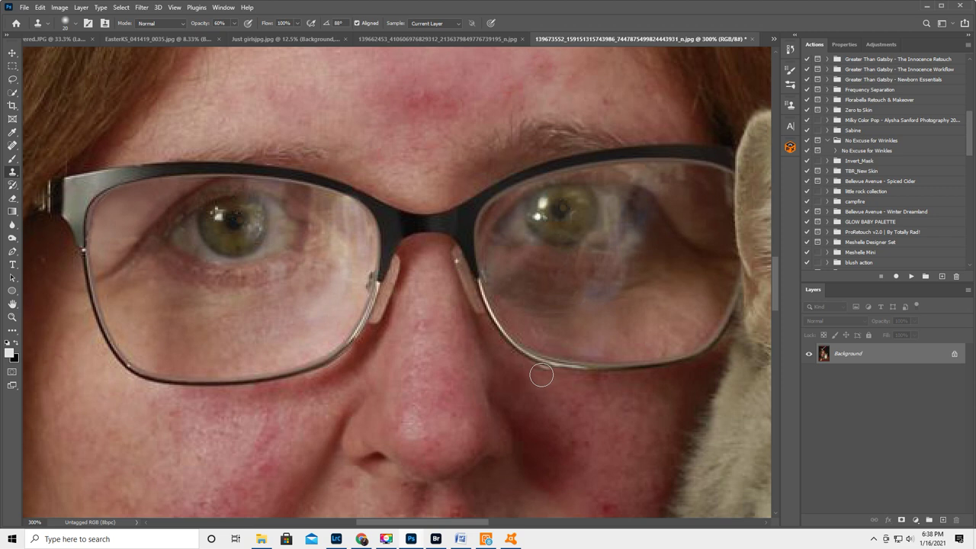
{"action": "left_click", "coordinate": [637, 286], "text": "alt"}
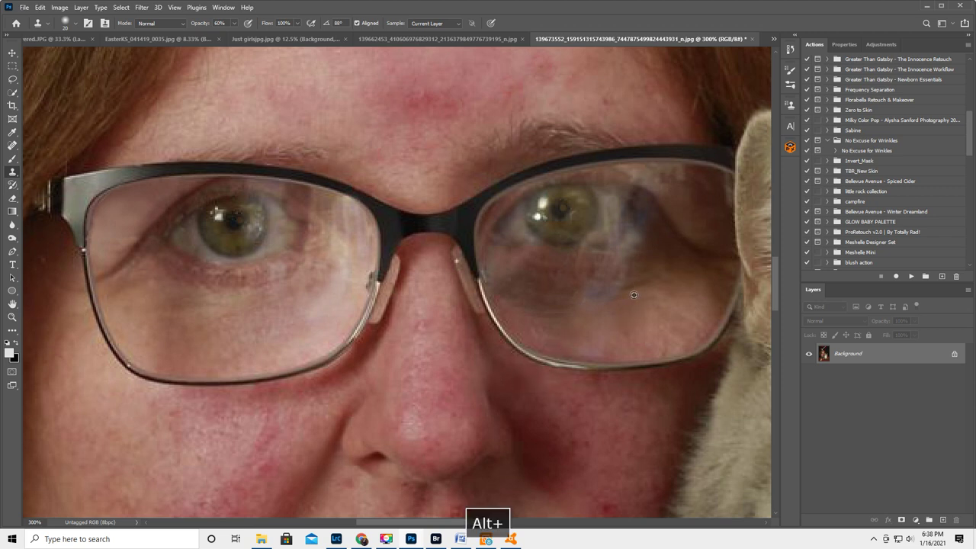
{"action": "mouse_move", "coordinate": [598, 292]}
{"action": "left_mouse_down"}
{"action": "mouse_move", "coordinate": [588, 302]}
{"action": "mouse_move", "coordinate": [588, 293]}
{"action": "left_mouse_up"}
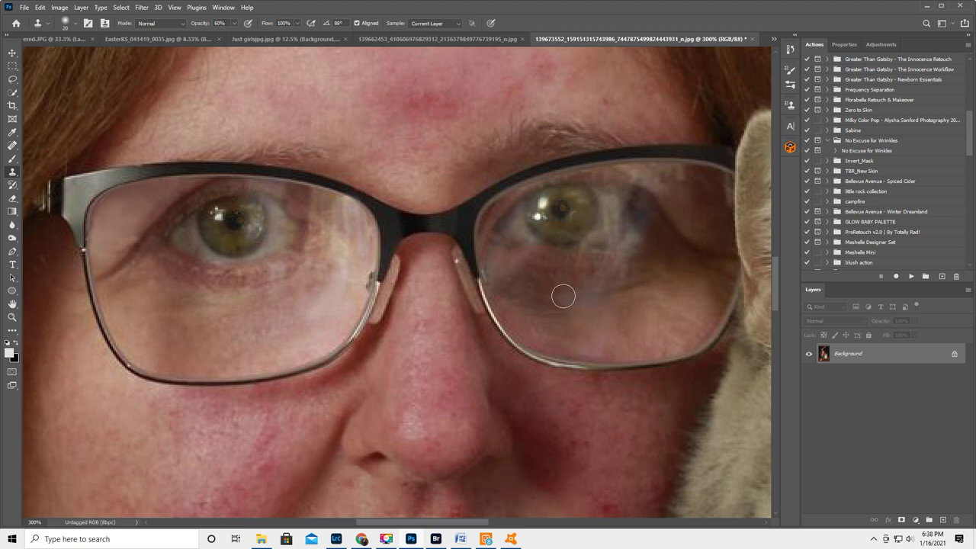
{"action": "left_click", "coordinate": [641, 220], "text": "alt"}
{"action": "left_click", "coordinate": [443, 309]}
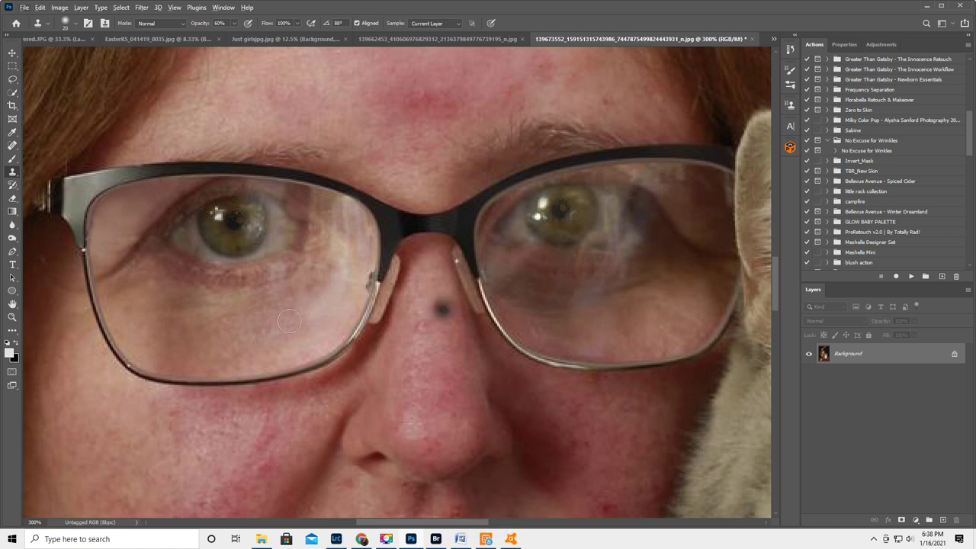
{"action": "key", "text": "ctrl+z"}
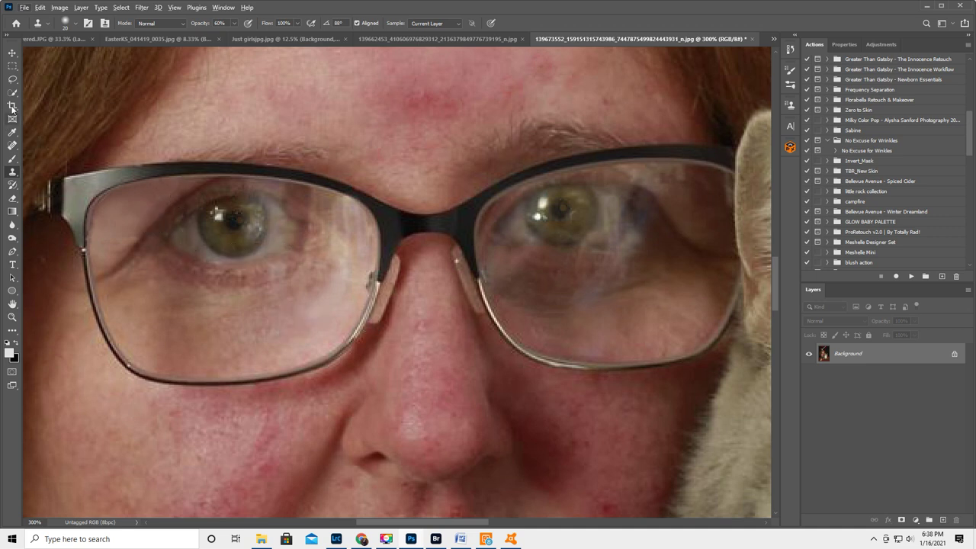
Lasso the clear eye and its outer crease in the opposite lens and copy the selection to a new layer.
{"action": "left_click", "coordinate": [13, 79]}
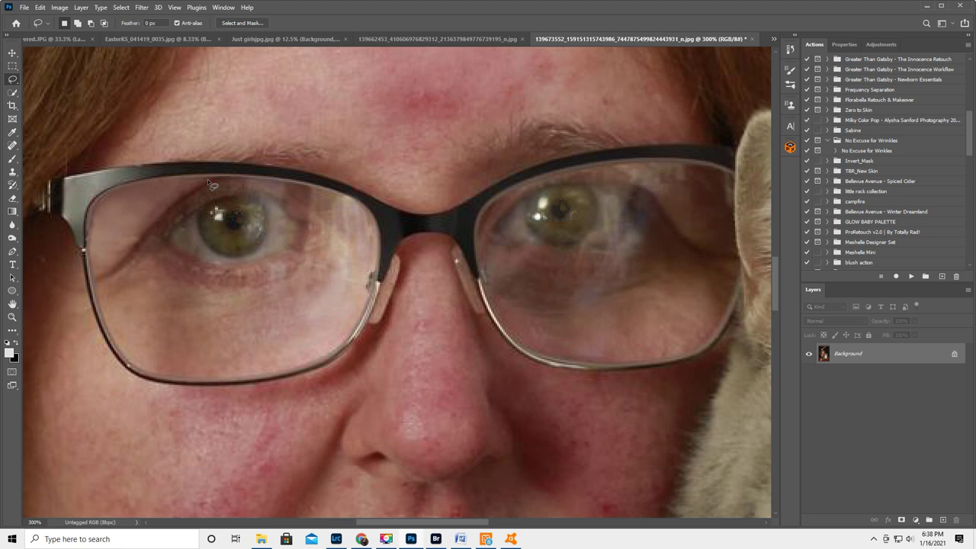
{"action": "mouse_move", "coordinate": [205, 181]}
{"action": "left_mouse_down"}
{"action": "mouse_move", "coordinate": [163, 200]}
{"action": "mouse_move", "coordinate": [111, 259]}
{"action": "mouse_move", "coordinate": [131, 284]}
{"action": "mouse_move", "coordinate": [163, 276]}
{"action": "mouse_move", "coordinate": [266, 289]}
{"action": "mouse_move", "coordinate": [335, 242]}
{"action": "left_mouse_up"}
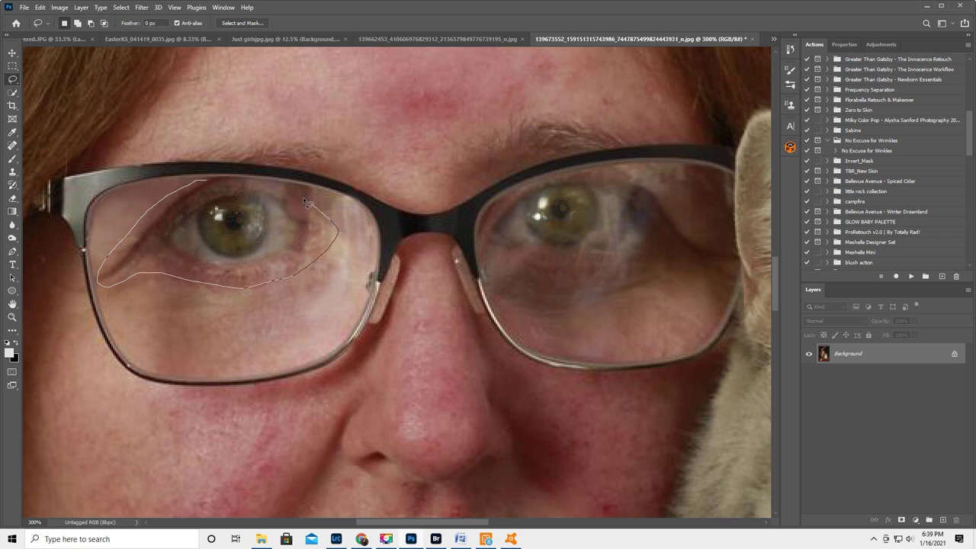
{"action": "left_click_drag", "start_coordinate": [303, 197], "coordinate": [203, 182]}
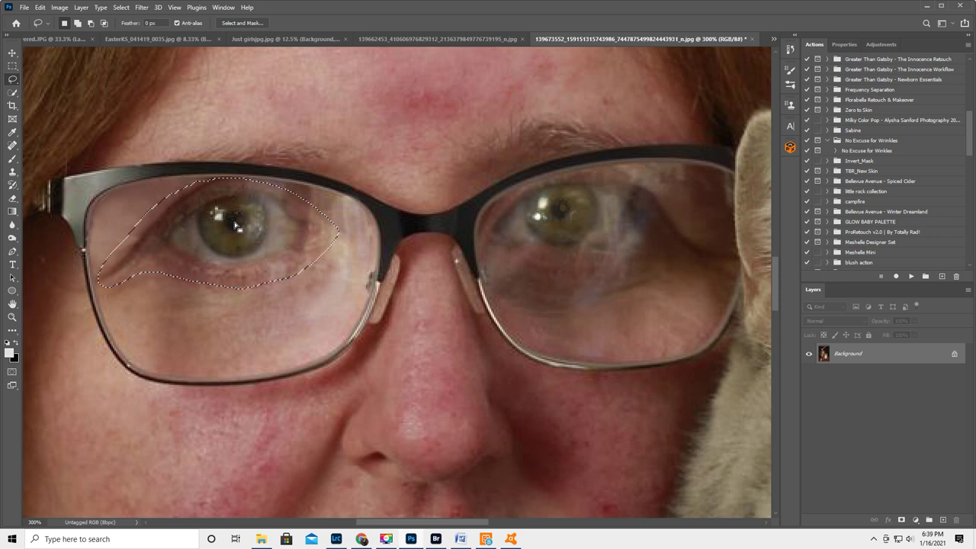
{"action": "right_click", "coordinate": [236, 226]}
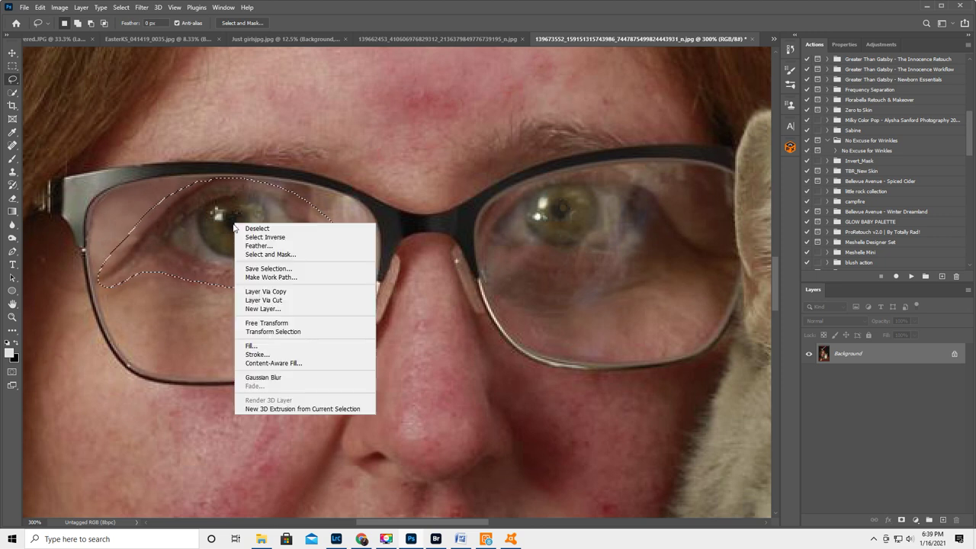
{"action": "left_click", "coordinate": [271, 292]}
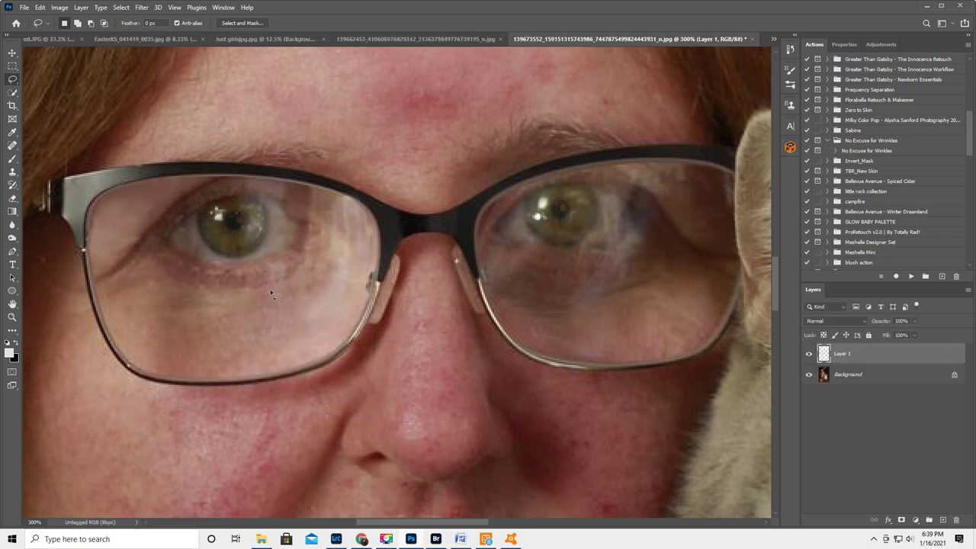
Flip the copied eye horizontally and move it over the eye in the cat-side lens.
{"action": "left_click", "coordinate": [39, 8]}
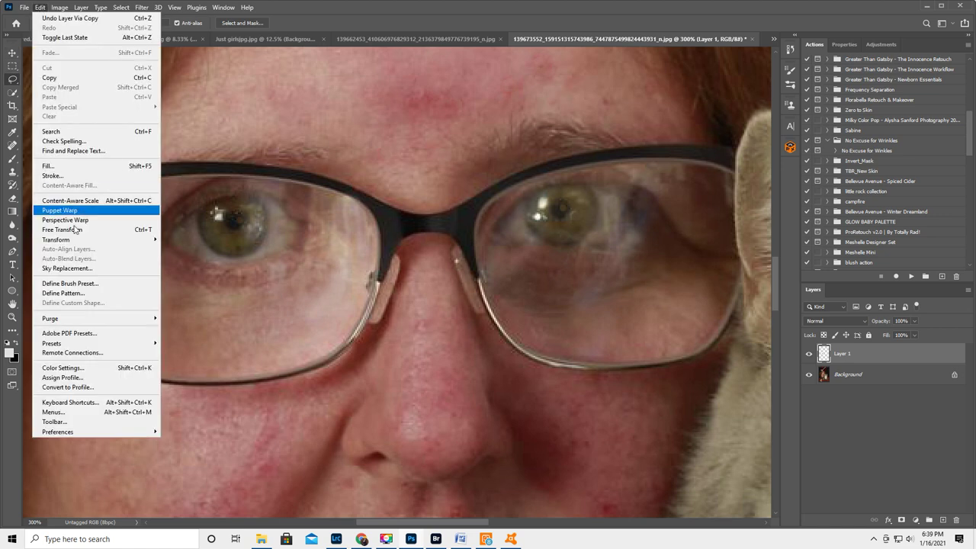
{"action": "mouse_move", "coordinate": [74, 242]}
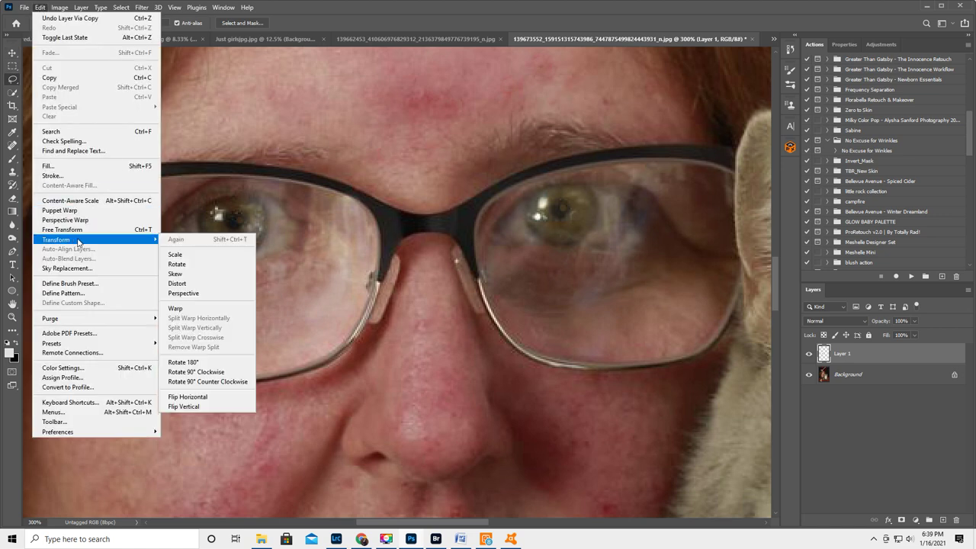
{"action": "left_click", "coordinate": [212, 397]}
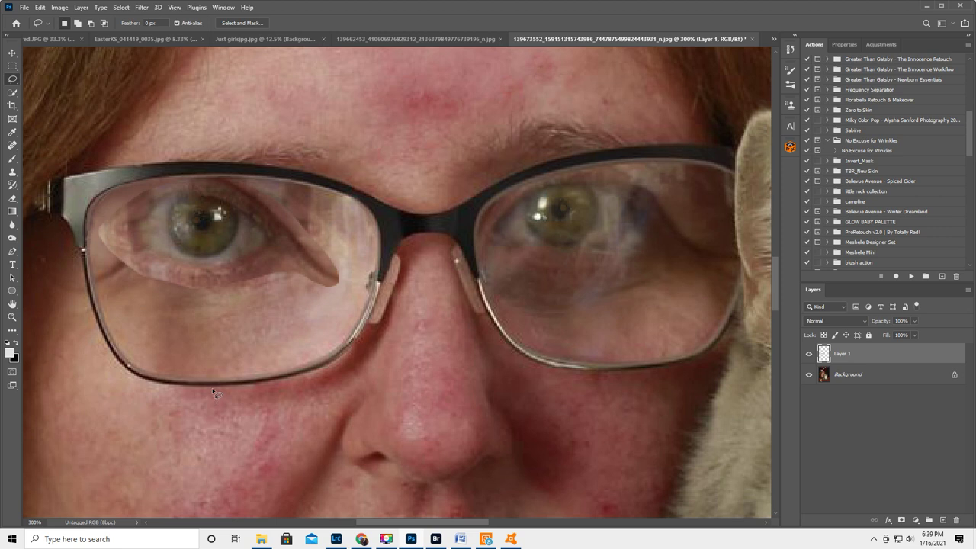
{"action": "left_click", "coordinate": [13, 53]}
{"action": "left_click_drag", "start_coordinate": [201, 230], "coordinate": [577, 229]}
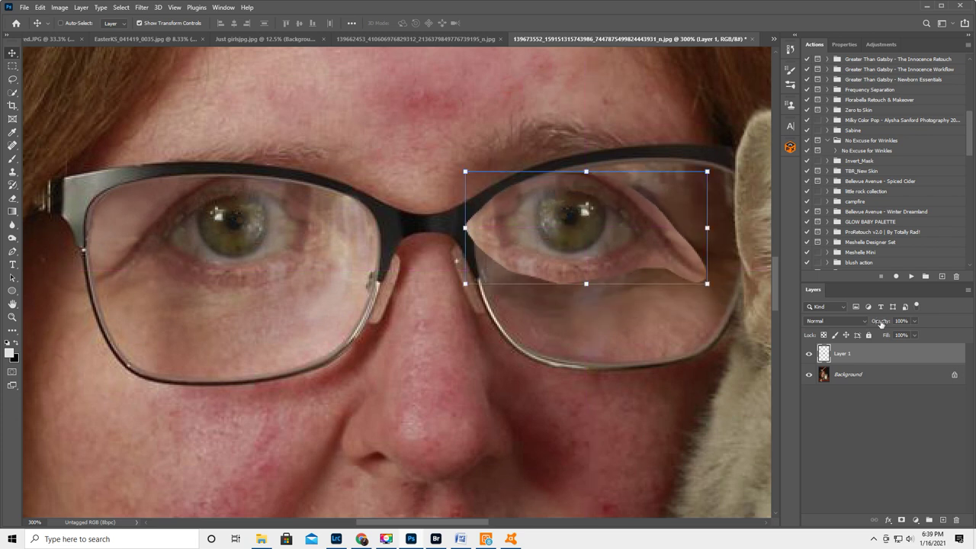
Try to fit the copied eye over the original at 49% layer opacity and about 102% scale, and delete its layer.
{"action": "mouse_move", "coordinate": [881, 324]}
{"action": "left_mouse_down"}
{"action": "mouse_move", "coordinate": [860, 330]}
{"action": "mouse_move", "coordinate": [877, 322]}
{"action": "left_mouse_up"}
{"action": "key", "text": "Return"}
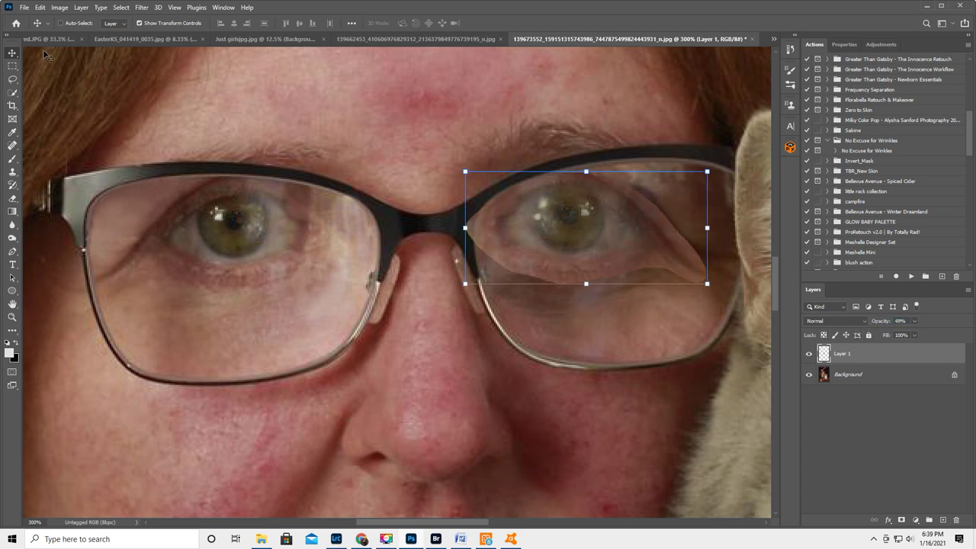
{"action": "mouse_move", "coordinate": [600, 248]}
{"action": "left_mouse_down"}
{"action": "mouse_move", "coordinate": [602, 262]}
{"action": "mouse_move", "coordinate": [600, 237]}
{"action": "mouse_move", "coordinate": [603, 256]}
{"action": "mouse_move", "coordinate": [645, 282]}
{"action": "mouse_move", "coordinate": [600, 267]}
{"action": "mouse_move", "coordinate": [594, 237]}
{"action": "mouse_move", "coordinate": [618, 241]}
{"action": "mouse_move", "coordinate": [606, 235]}
{"action": "left_mouse_up"}
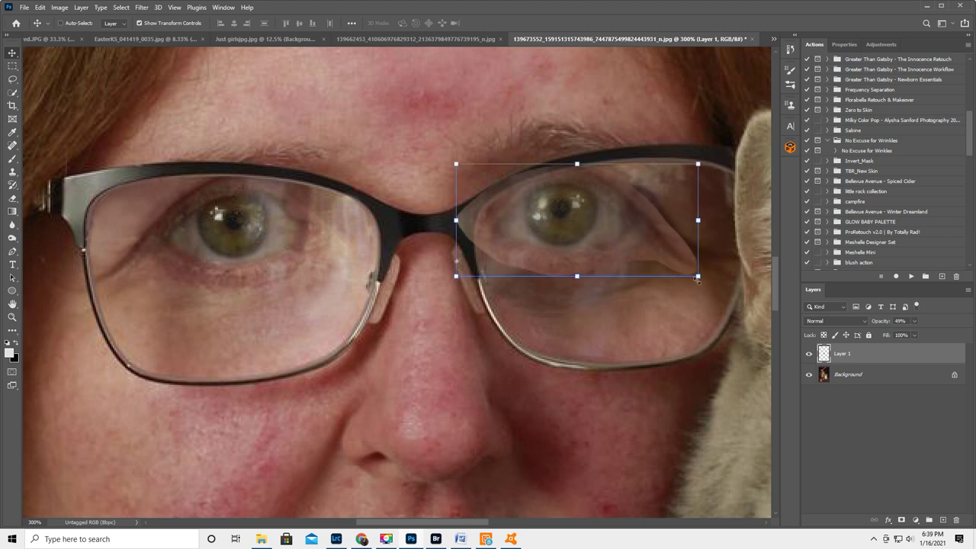
{"action": "mouse_move", "coordinate": [698, 276]}
{"action": "left_mouse_down"}
{"action": "mouse_move", "coordinate": [724, 282]}
{"action": "mouse_move", "coordinate": [703, 279]}
{"action": "left_mouse_up"}
{"action": "left_click_drag", "start_coordinate": [604, 218], "coordinate": [593, 218]}
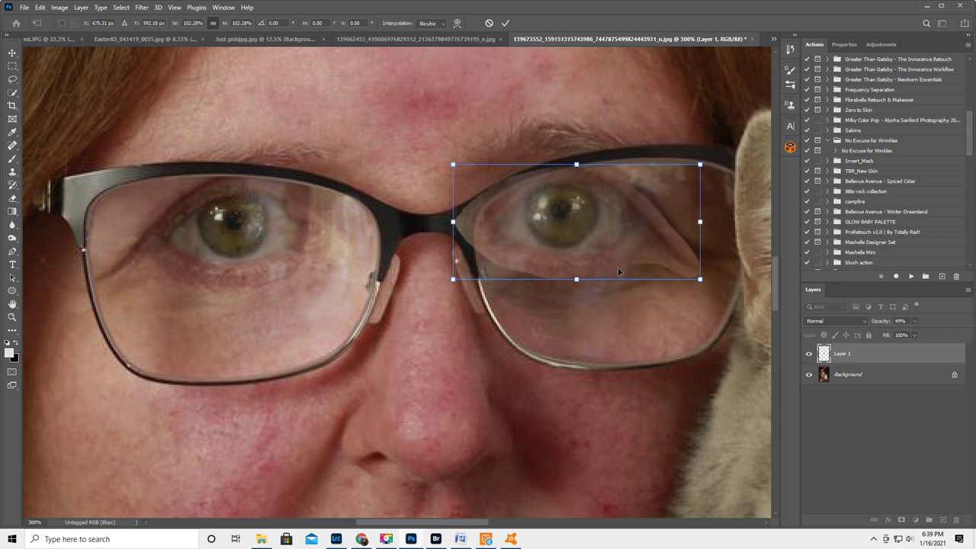
{"action": "key", "text": "Return"}
{"action": "key", "text": "Delete"}
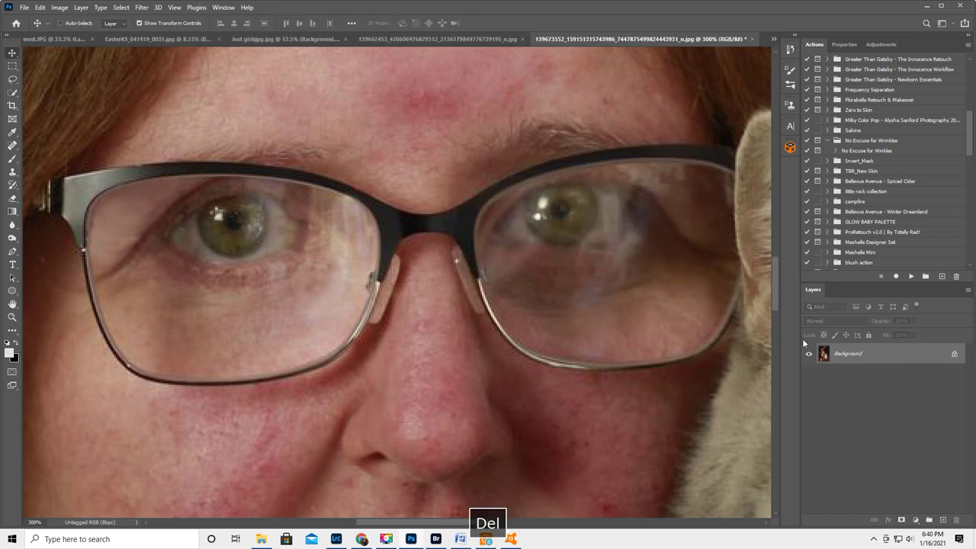
Lasso a larger area around the clear eye, including the skin well below it, and copy it to a new layer.
{"action": "left_click", "coordinate": [13, 80]}
{"action": "left_click_drag", "start_coordinate": [123, 249], "coordinate": [180, 196]}
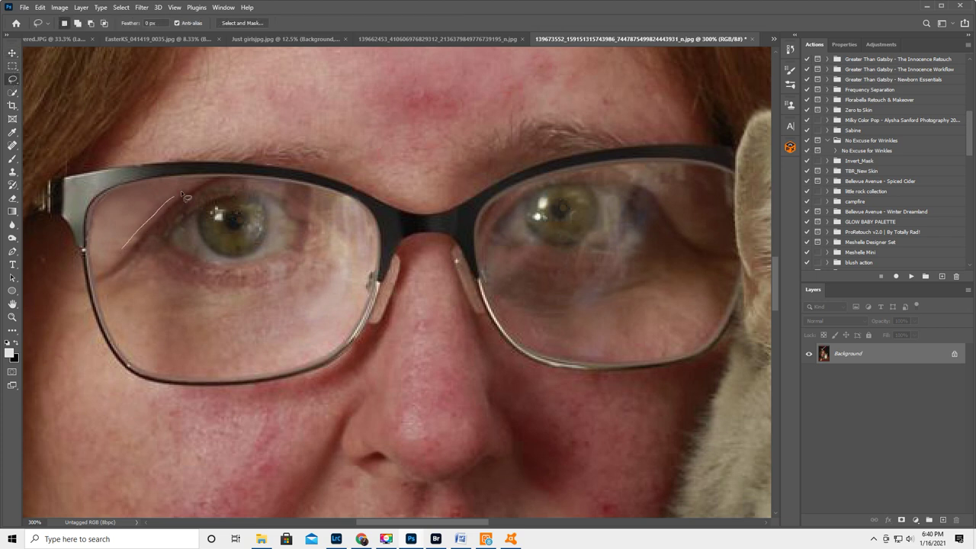
{"action": "left_click_drag", "start_coordinate": [238, 188], "coordinate": [300, 202]}
{"action": "mouse_move", "coordinate": [358, 268]}
{"action": "left_mouse_down"}
{"action": "mouse_move", "coordinate": [296, 328]}
{"action": "mouse_move", "coordinate": [245, 336]}
{"action": "mouse_move", "coordinate": [147, 315]}
{"action": "mouse_move", "coordinate": [130, 298]}
{"action": "left_mouse_up"}
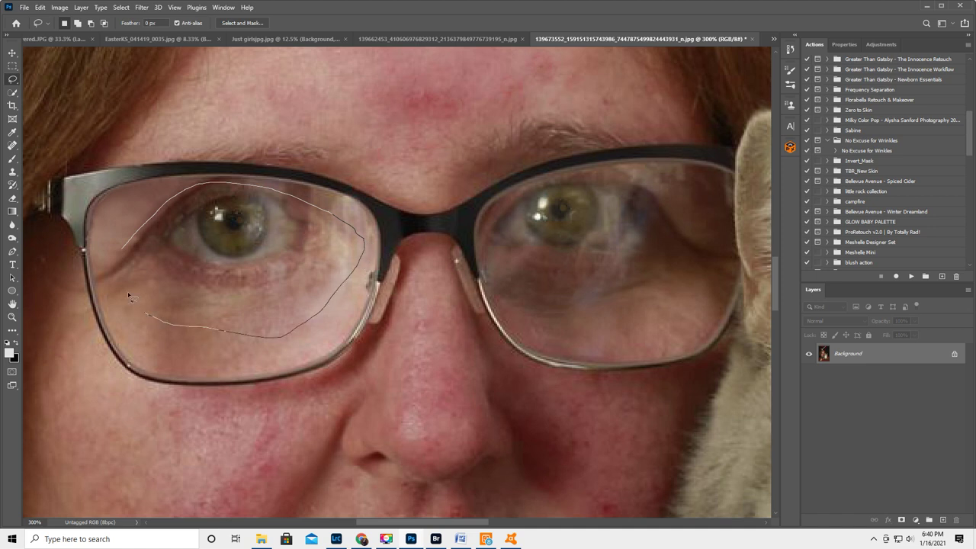
{"action": "left_click_drag", "start_coordinate": [122, 259], "coordinate": [129, 251]}
{"action": "right_click", "coordinate": [229, 242]}
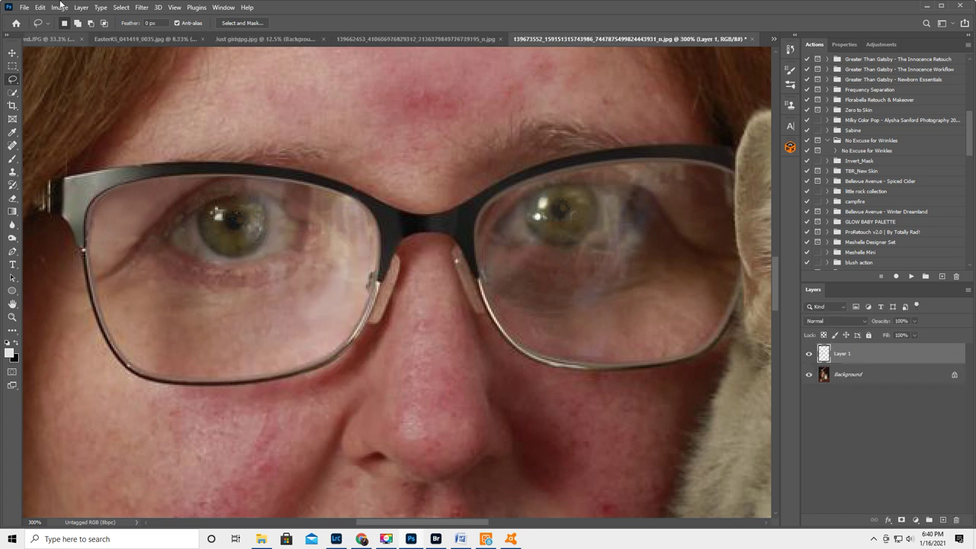
Flip the larger eye copy horizontally.
{"action": "left_click", "coordinate": [39, 6]}
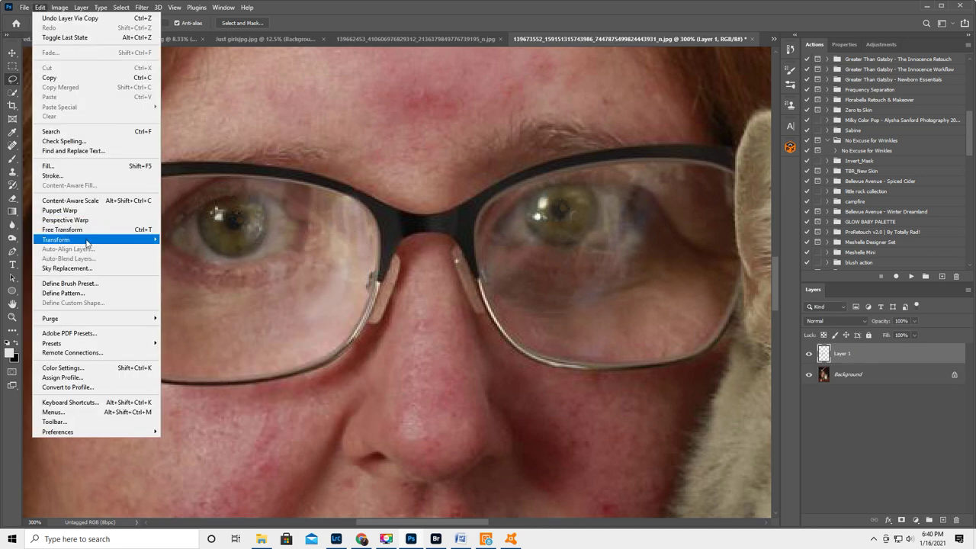
{"action": "mouse_move", "coordinate": [86, 243]}
{"action": "left_click", "coordinate": [205, 394]}
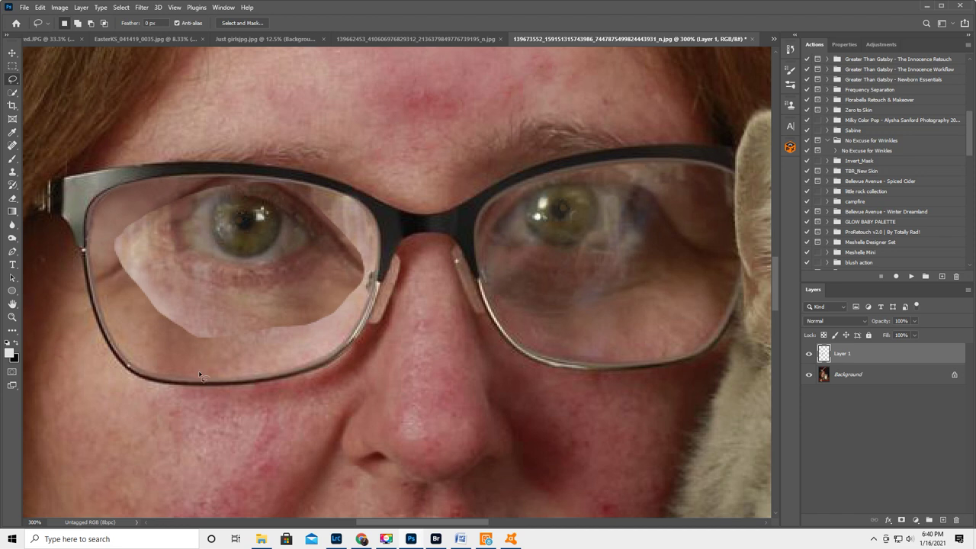
Move the flipped eye copy over the eye in the cat-side lens and lower its layer opacity to 56%.
{"action": "left_click", "coordinate": [13, 54]}
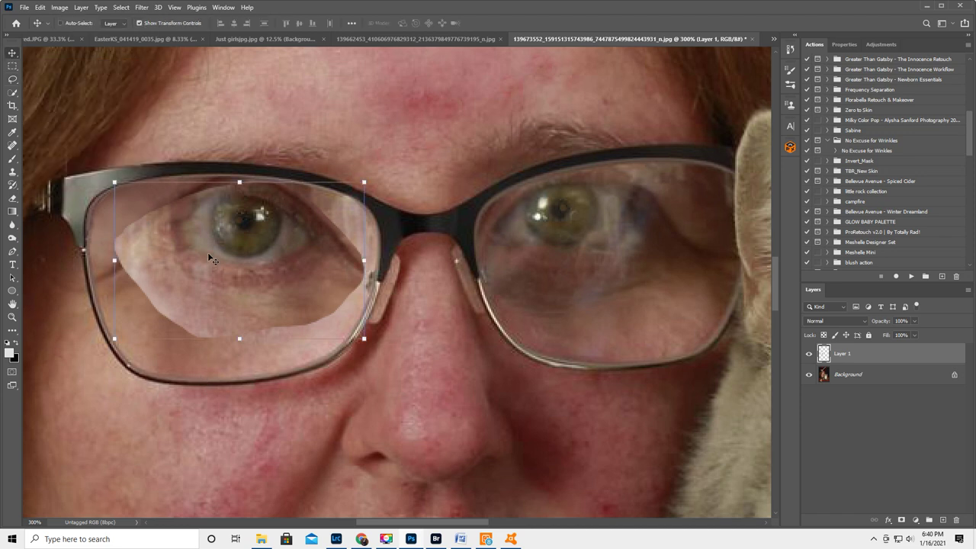
{"action": "left_click_drag", "start_coordinate": [219, 248], "coordinate": [552, 236]}
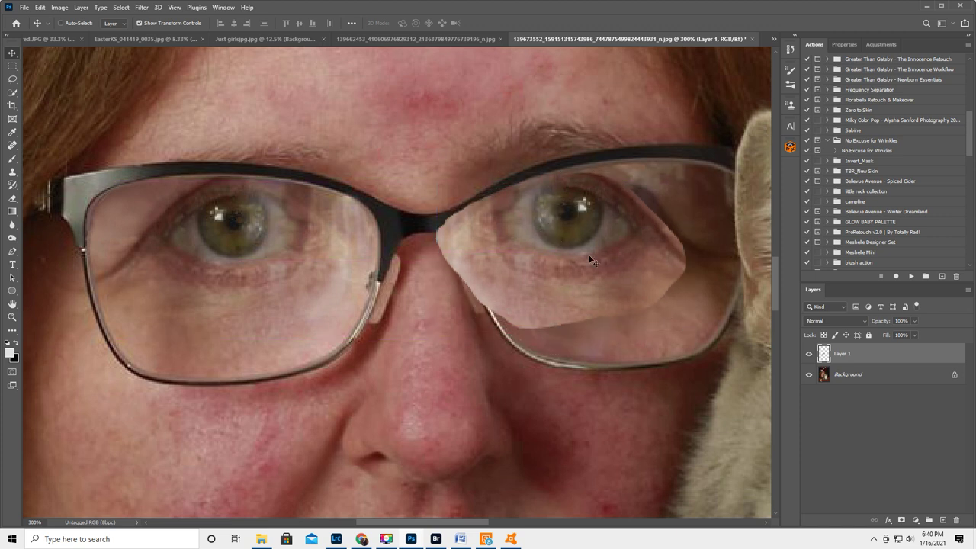
{"action": "left_click_drag", "start_coordinate": [881, 324], "coordinate": [860, 331]}
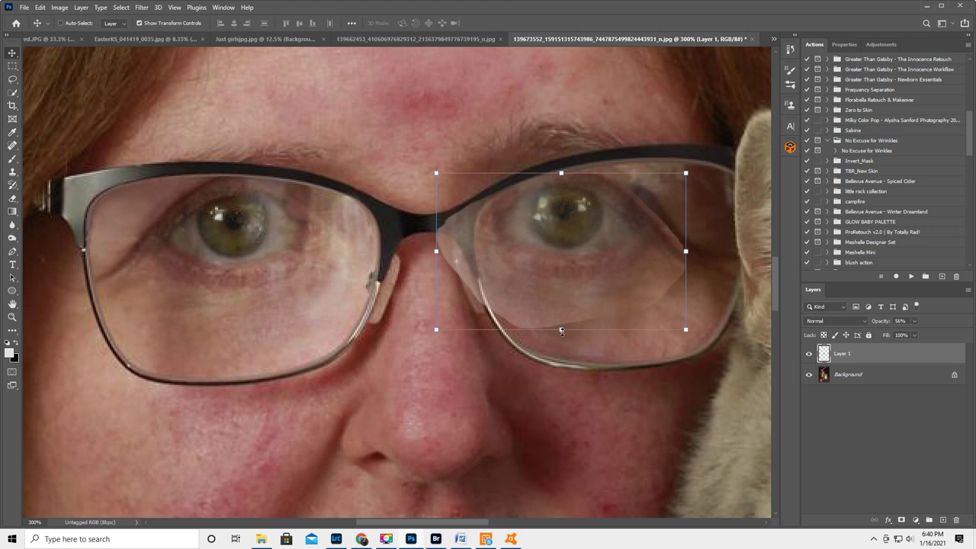
Scale the eye copy to about 97% width and 96% height to fit it over the original eye.
{"action": "left_click_drag", "start_coordinate": [561, 330], "coordinate": [560, 319]}
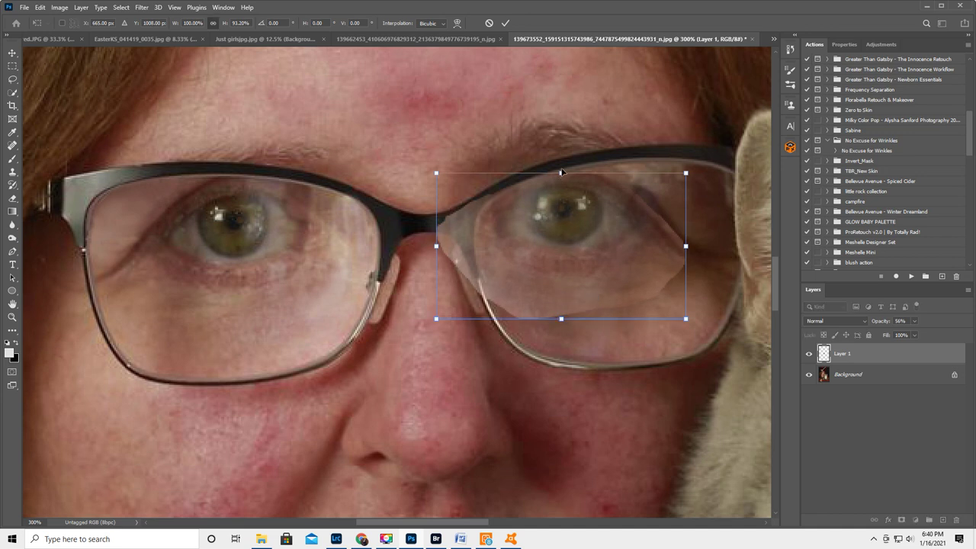
{"action": "key", "text": "shift"}
{"action": "left_click_drag", "start_coordinate": [561, 172], "coordinate": [561, 168]}
{"action": "key", "text": "shift"}
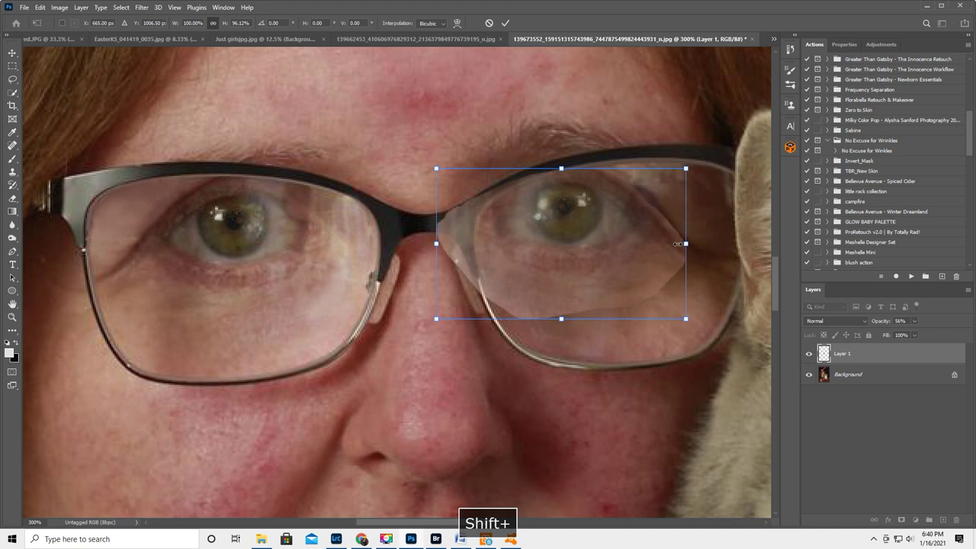
{"action": "left_click_drag", "start_coordinate": [677, 244], "coordinate": [675, 244]}
{"action": "left_click_drag", "start_coordinate": [436, 243], "coordinate": [433, 244]}
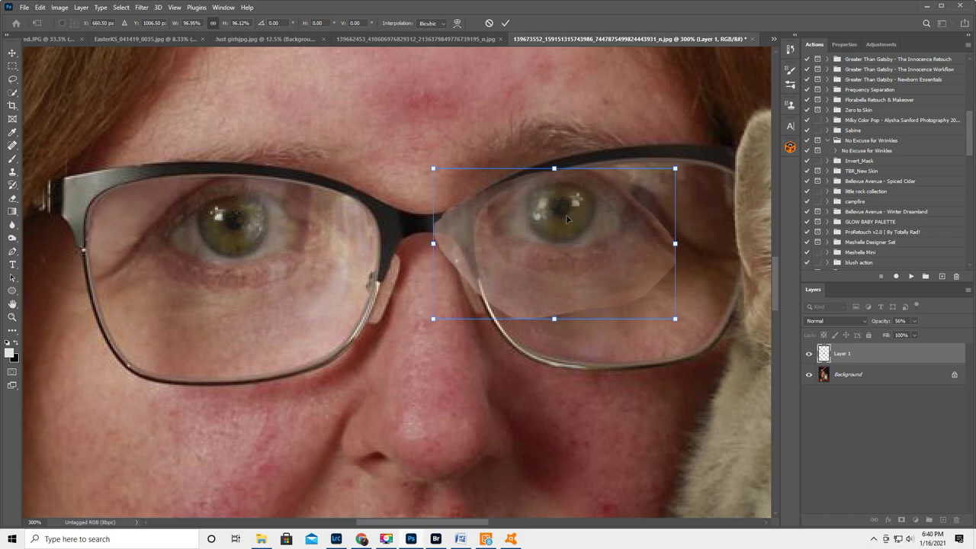
{"action": "key", "text": "Return"}
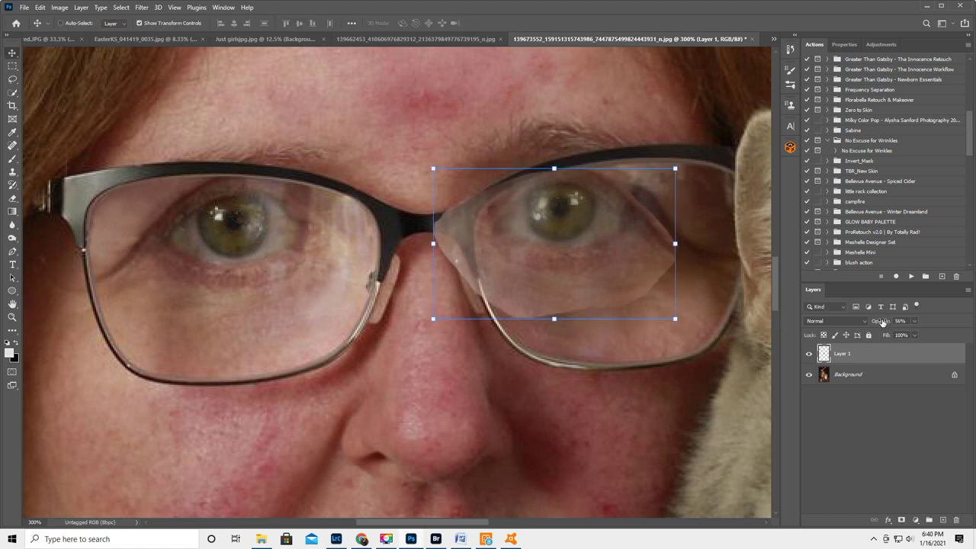
Restore the eye copy's layer opacity to 100% and hide the copy behind a black layer mask.
{"action": "left_click_drag", "start_coordinate": [882, 321], "coordinate": [973, 332]}
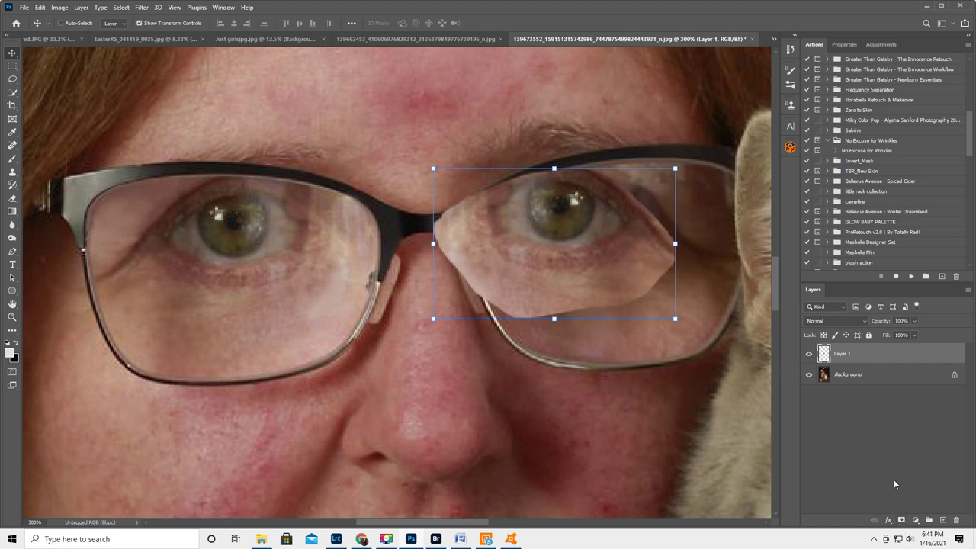
{"action": "left_click", "coordinate": [902, 520], "text": "alt"}
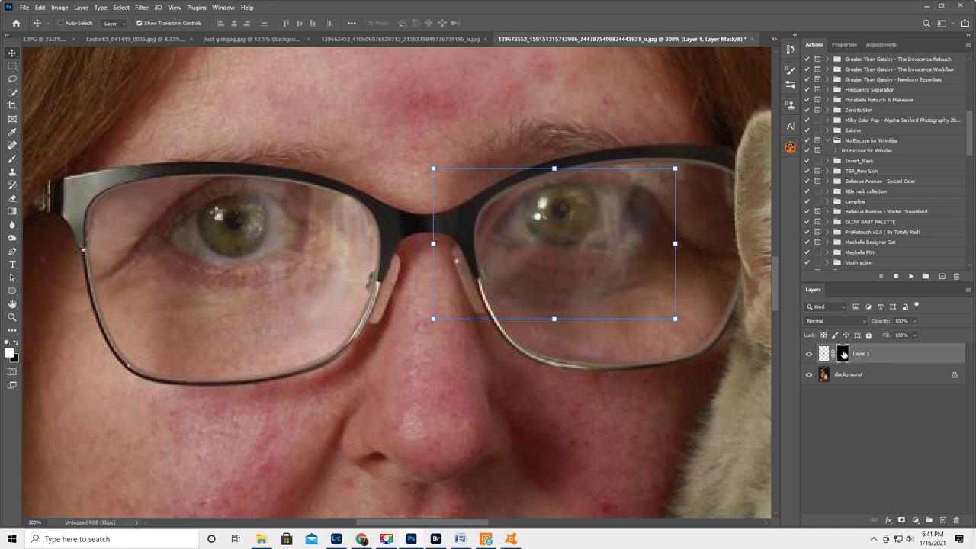
Paint white on the mask with a 25 px brush at 47% opacity, revealing the copied eye over the glare, and compare with the layer hidden.
{"action": "left_click", "coordinate": [12, 158]}
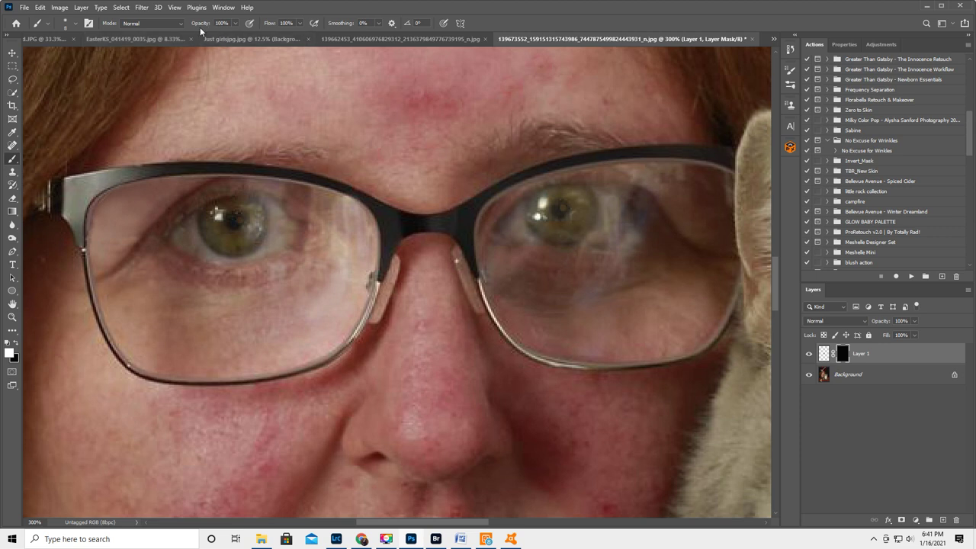
{"action": "key", "text": "3"}
{"action": "key", "text": "9"}
{"action": "key", "text": "4"}
{"action": "key", "text": "7"}
{"action": "key", "text": "bracketright"}
{"action": "key", "text": "bracketright"}
{"action": "key", "text": "bracketright"}
{"action": "key", "text": "bracketright"}
{"action": "key", "text": "bracketright"}
{"action": "key", "text": "bracketright"}
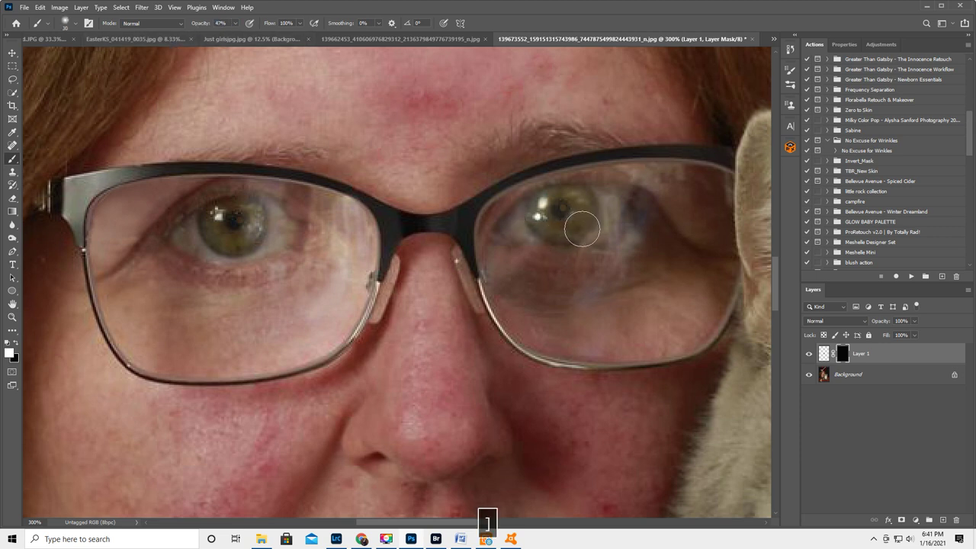
{"action": "key", "text": "bracketleft"}
{"action": "mouse_move", "coordinate": [586, 236]}
{"action": "left_mouse_down"}
{"action": "mouse_move", "coordinate": [604, 207]}
{"action": "mouse_move", "coordinate": [607, 222]}
{"action": "mouse_move", "coordinate": [621, 232]}
{"action": "mouse_move", "coordinate": [624, 216]}
{"action": "mouse_move", "coordinate": [634, 231]}
{"action": "mouse_move", "coordinate": [626, 250]}
{"action": "mouse_move", "coordinate": [598, 250]}
{"action": "mouse_move", "coordinate": [624, 268]}
{"action": "mouse_move", "coordinate": [577, 271]}
{"action": "mouse_move", "coordinate": [599, 244]}
{"action": "mouse_move", "coordinate": [558, 248]}
{"action": "mouse_move", "coordinate": [612, 249]}
{"action": "mouse_move", "coordinate": [632, 193]}
{"action": "mouse_move", "coordinate": [622, 222]}
{"action": "mouse_move", "coordinate": [630, 215]}
{"action": "mouse_move", "coordinate": [619, 211]}
{"action": "mouse_move", "coordinate": [644, 205]}
{"action": "mouse_move", "coordinate": [628, 188]}
{"action": "mouse_move", "coordinate": [654, 202]}
{"action": "left_mouse_up"}
{"action": "key", "text": "x"}
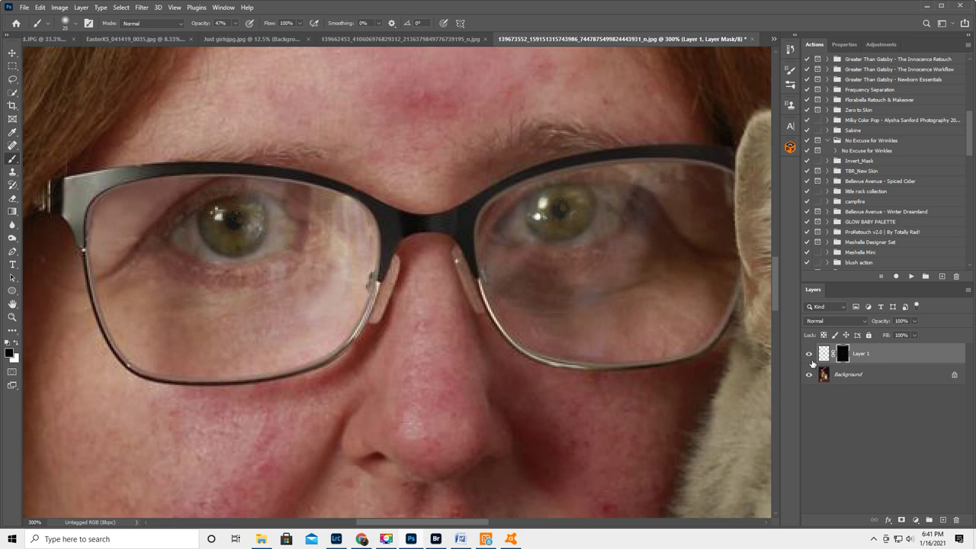
{"action": "left_click", "coordinate": [809, 354]}
{"action": "left_click", "coordinate": [809, 354]}
{"action": "left_click", "coordinate": [809, 354]}
{"action": "left_click", "coordinate": [809, 354]}
Shift the masked eye copy slightly down and toward the cat, and compare the lens with the layer hidden.
{"action": "left_click", "coordinate": [12, 54]}
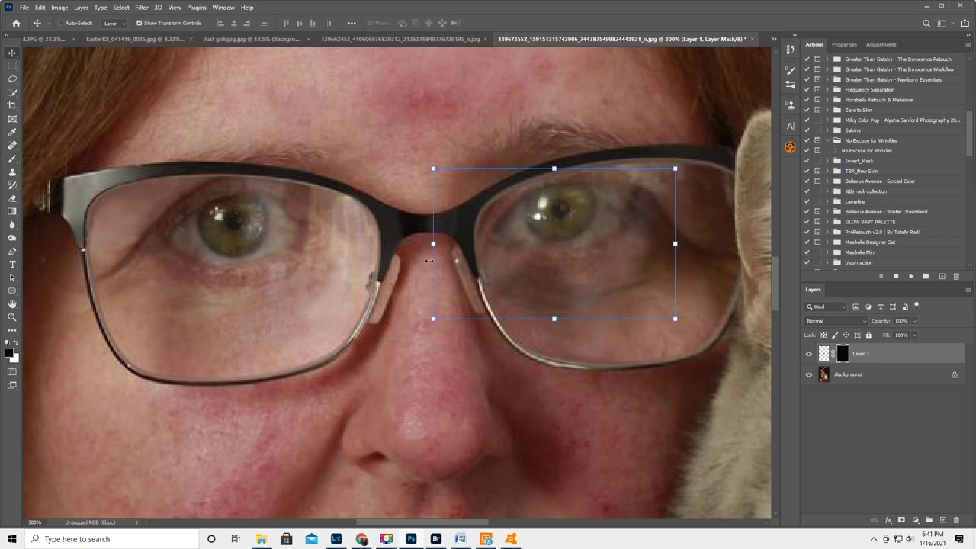
{"action": "mouse_move", "coordinate": [584, 285]}
{"action": "left_mouse_down"}
{"action": "mouse_move", "coordinate": [594, 289]}
{"action": "mouse_move", "coordinate": [586, 285]}
{"action": "left_mouse_up"}
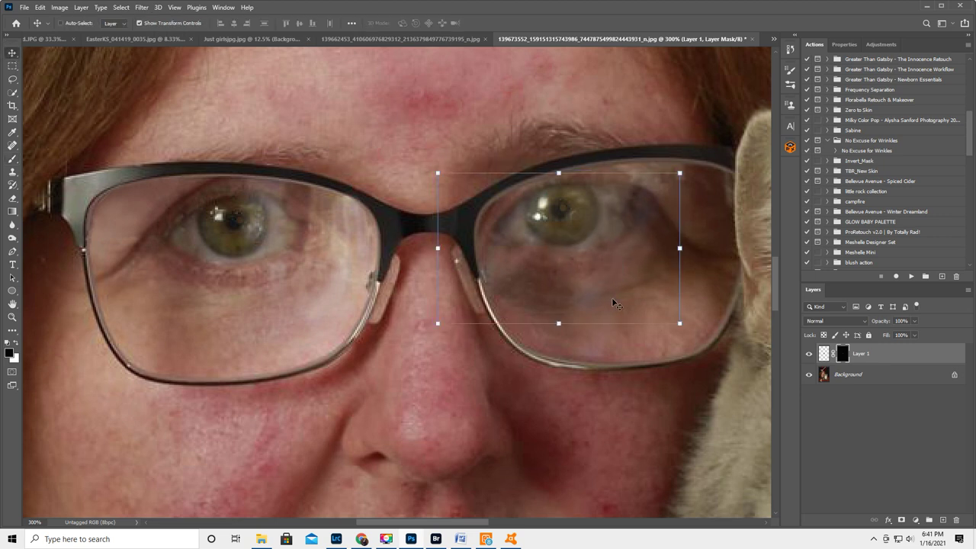
{"action": "left_click", "coordinate": [808, 354]}
{"action": "left_click", "coordinate": [808, 354]}
{"action": "left_click", "coordinate": [808, 354]}
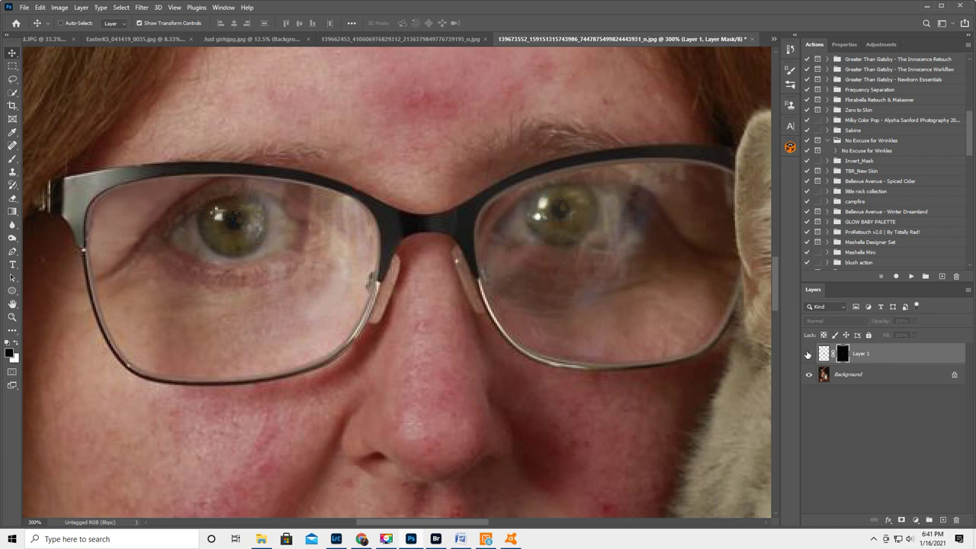
{"action": "left_click", "coordinate": [808, 353]}
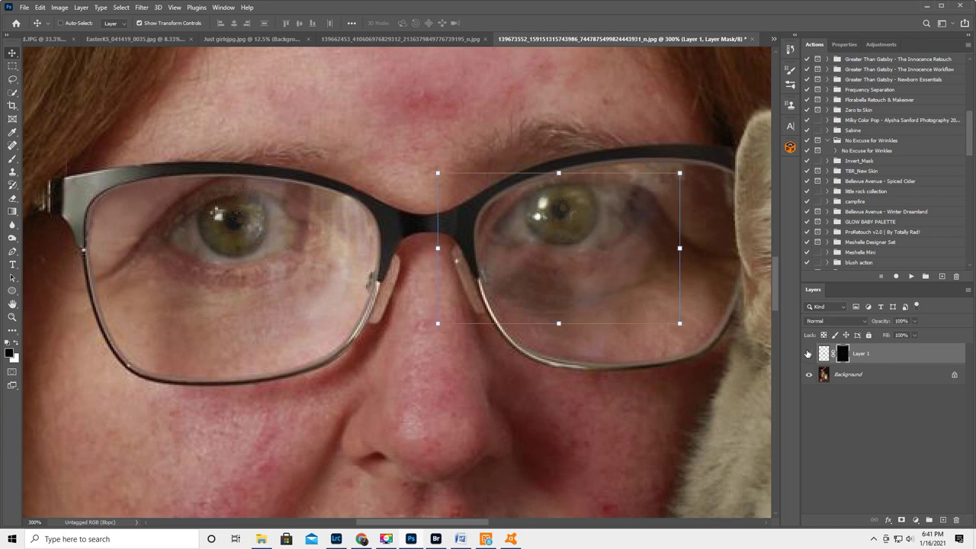
Refine the mask around the cat-side eye with the brush at 47% opacity, checking against the original.
{"action": "left_click", "coordinate": [13, 158]}
{"action": "key", "text": "x"}
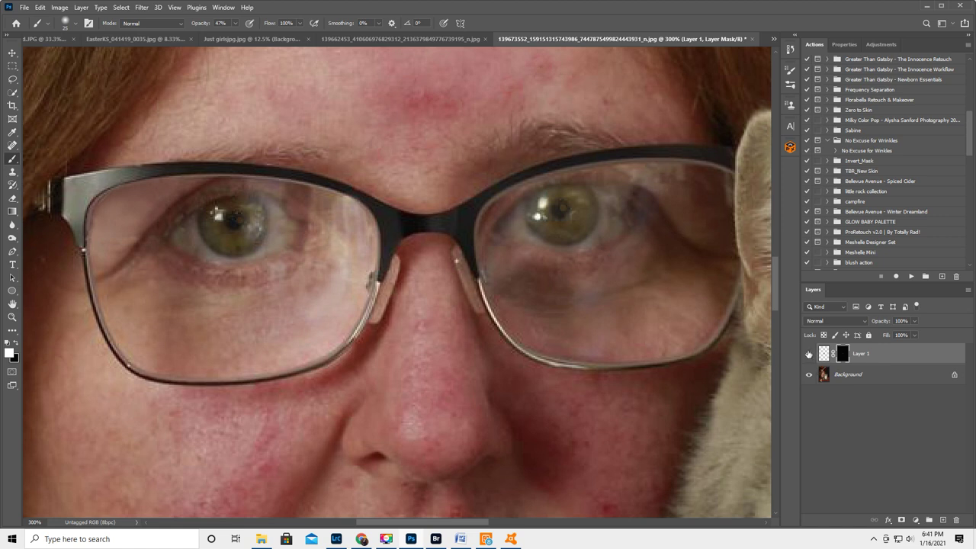
{"action": "left_click", "coordinate": [809, 354]}
{"action": "left_click", "coordinate": [809, 354]}
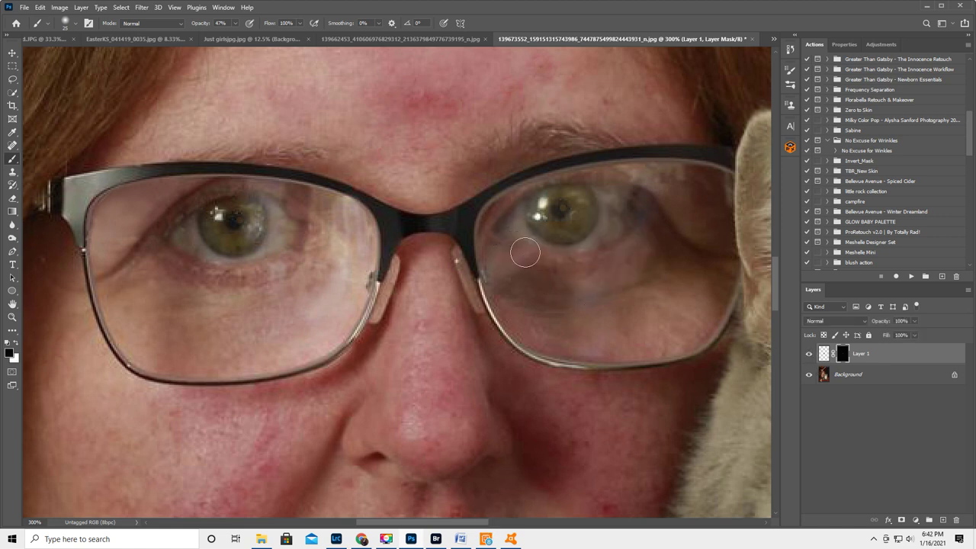
Compare the whole face with and without the eye layer, and flatten the image.
{"action": "left_click", "coordinate": [12, 317]}
{"action": "left_click", "coordinate": [496, 344], "text": "alt"}
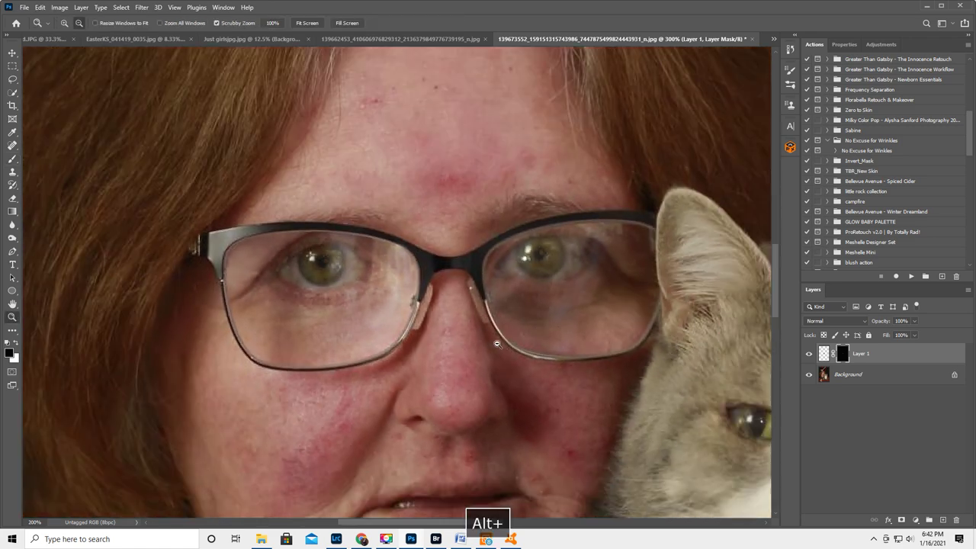
{"action": "left_click", "coordinate": [497, 344], "text": "alt"}
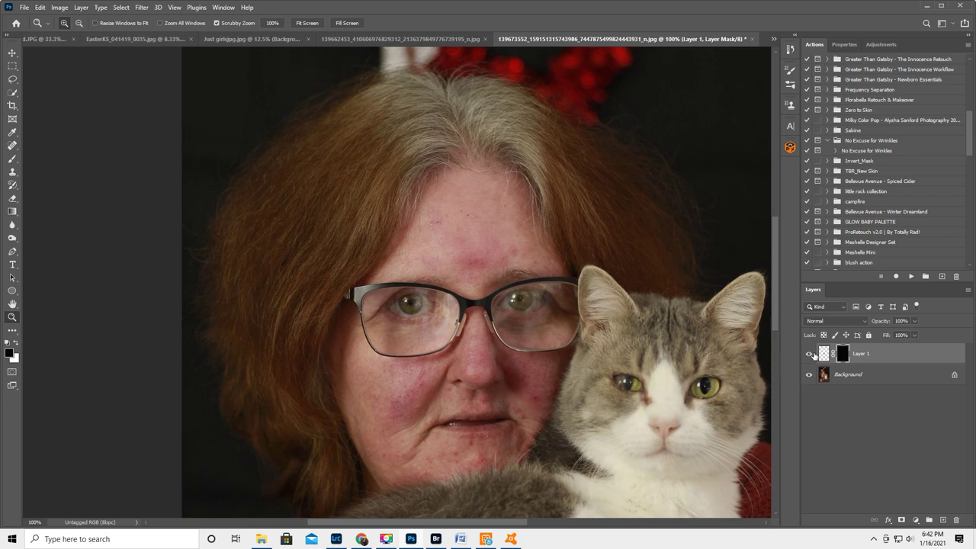
{"action": "left_click", "coordinate": [808, 355]}
{"action": "left_click", "coordinate": [809, 355]}
{"action": "left_click", "coordinate": [809, 354]}
{"action": "left_click", "coordinate": [809, 354]}
{"action": "left_click", "coordinate": [969, 294]}
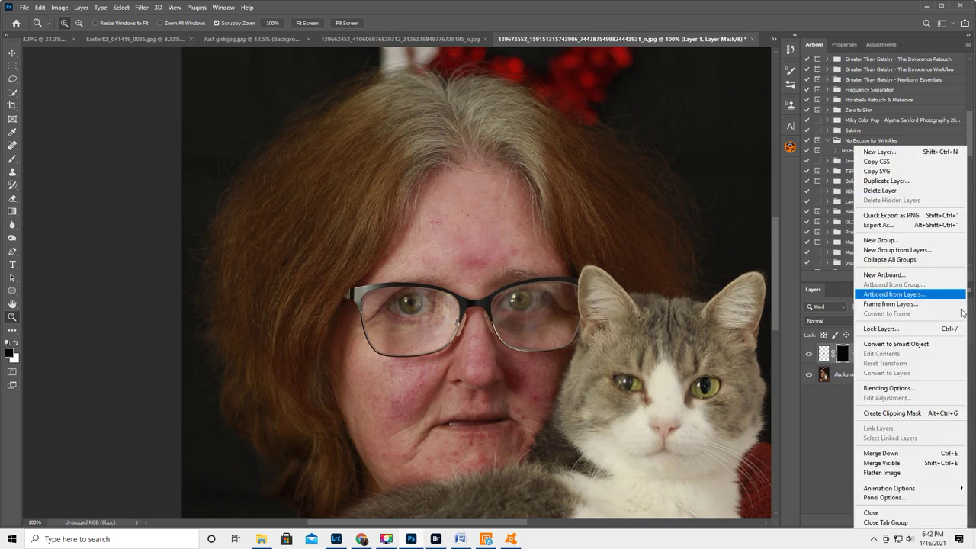
{"action": "left_click", "coordinate": [885, 474]}
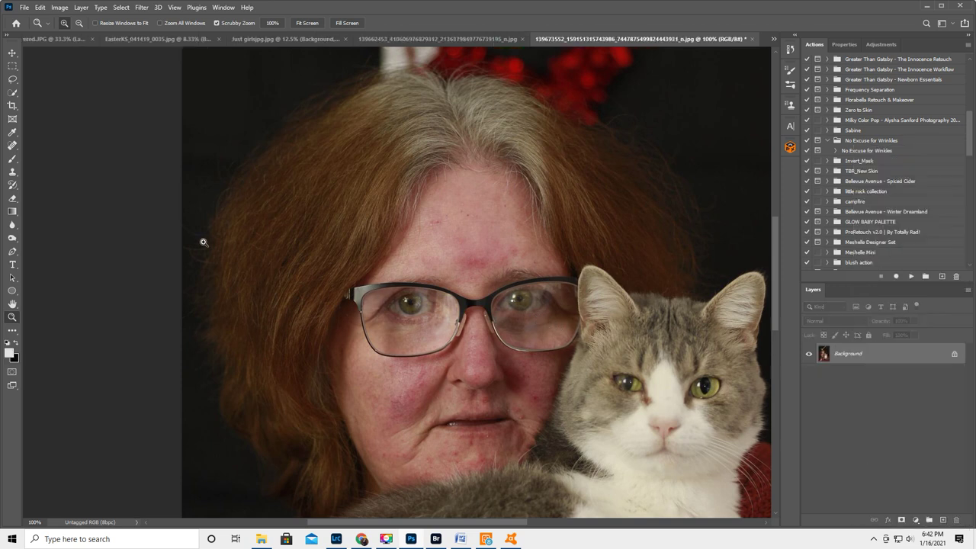
Set up the Clone Stamp in Lighten mode with a 40 px brush at 60% opacity.
{"action": "left_click", "coordinate": [12, 172]}
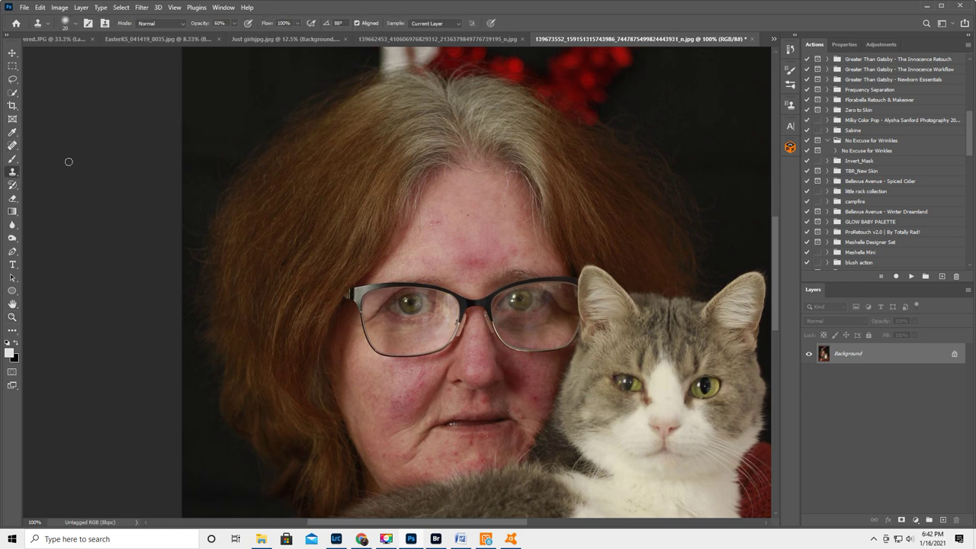
{"action": "left_click", "coordinate": [157, 22]}
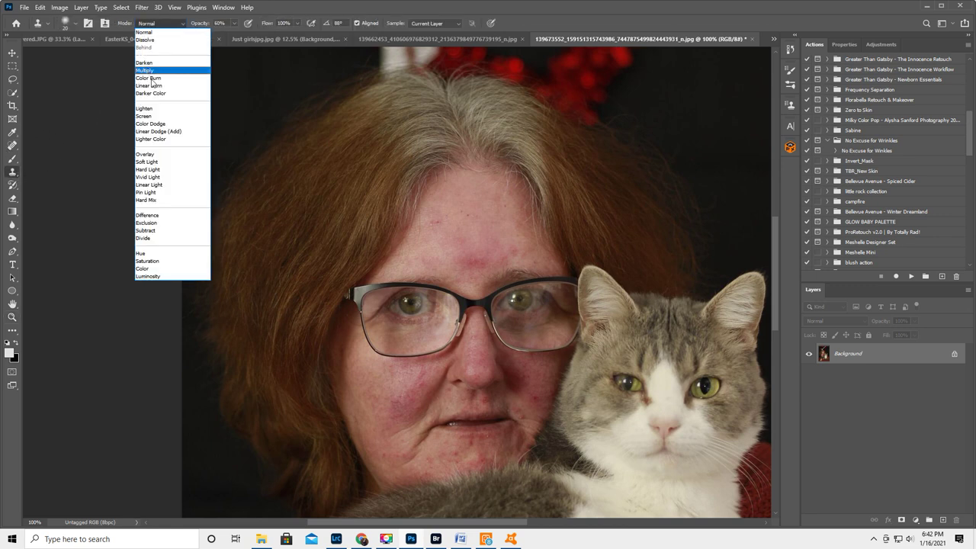
{"action": "left_click", "coordinate": [157, 109]}
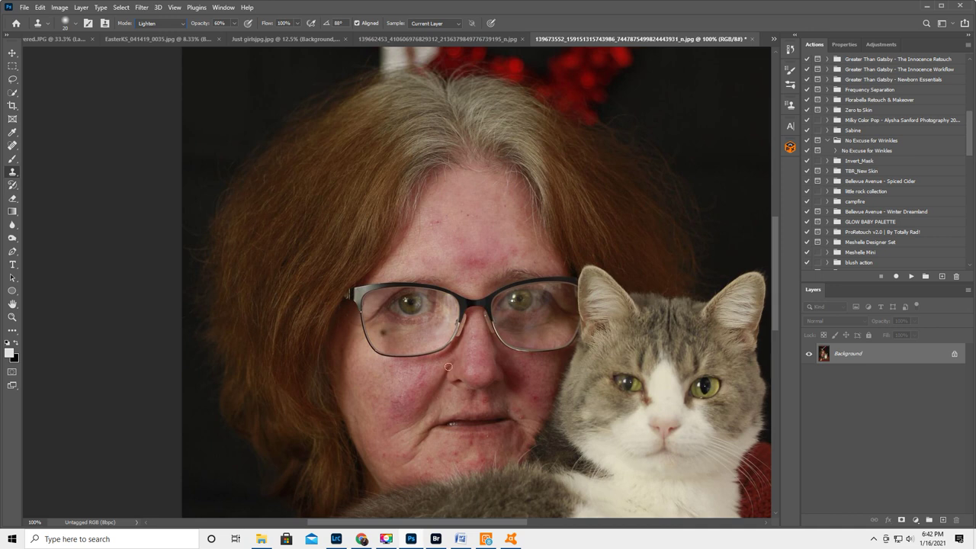
{"action": "key", "text": "bracketright"}
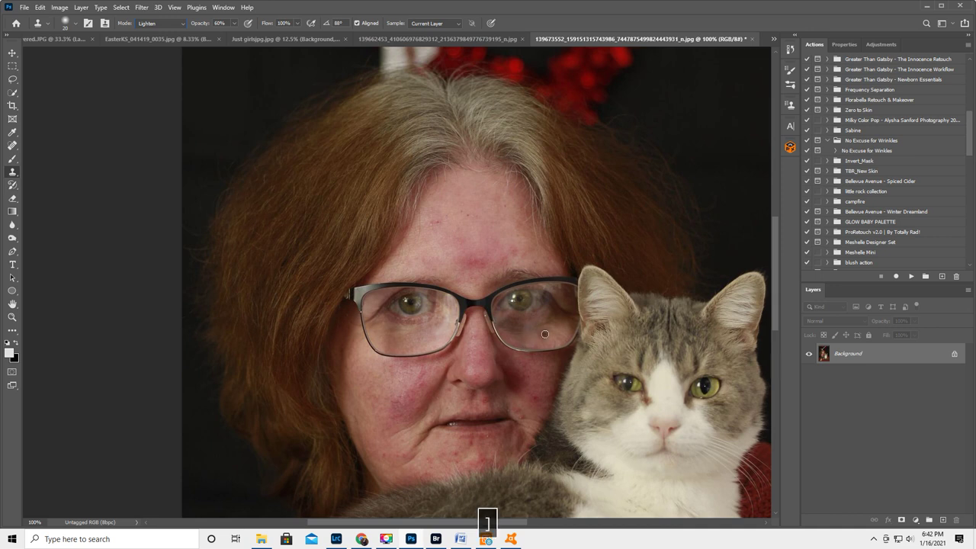
{"action": "right_click", "coordinate": [544, 334]}
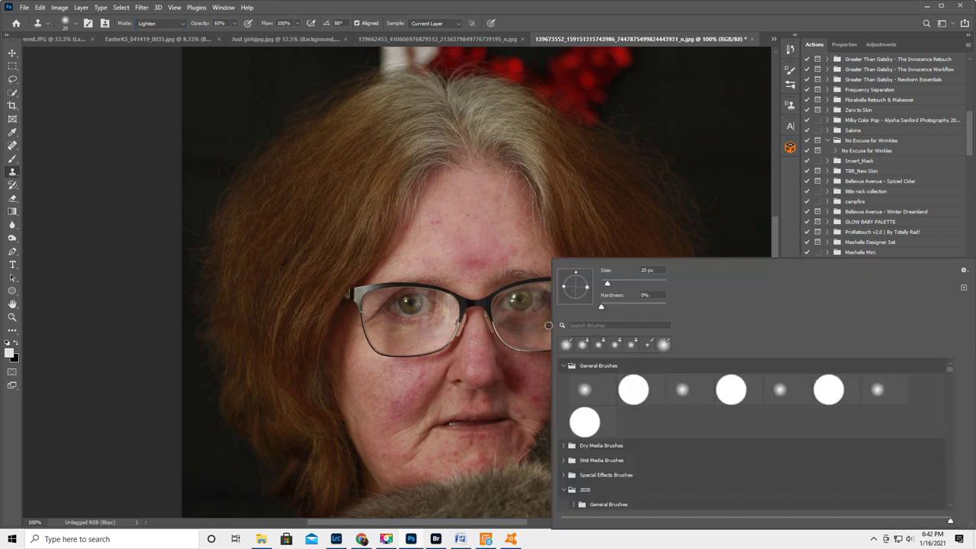
{"action": "left_click", "coordinate": [619, 284]}
{"action": "left_click", "coordinate": [567, 5]}
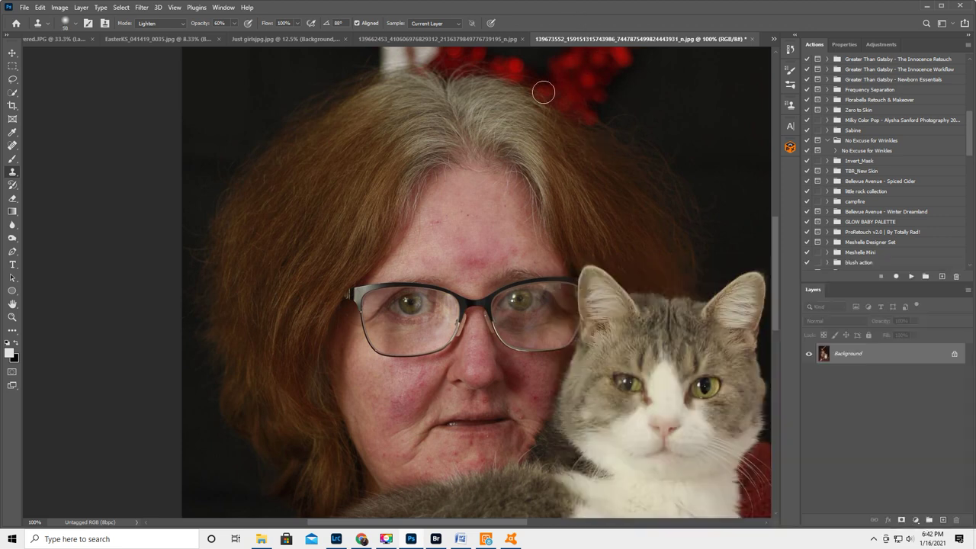
{"action": "key", "text": "["}
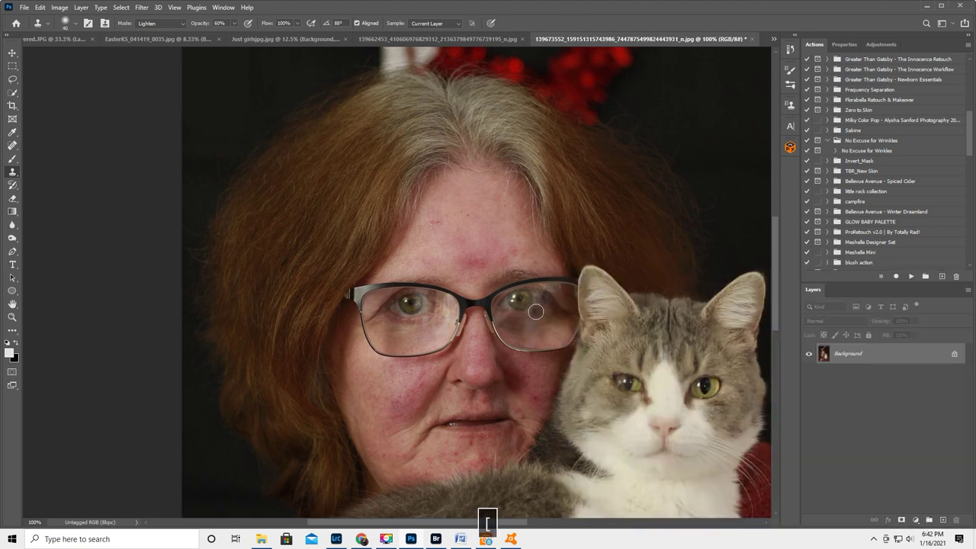
Clone lighter skin from within the cat-side lens over the dark patches below the eye.
{"action": "left_click_drag", "start_coordinate": [537, 323], "coordinate": [546, 328]}
{"action": "left_click", "coordinate": [539, 321], "text": "alt"}
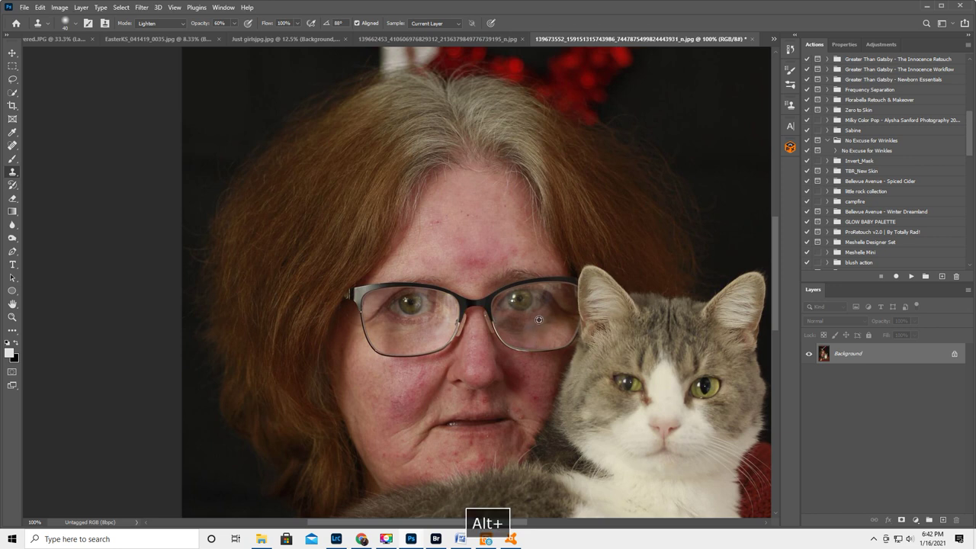
{"action": "left_click", "coordinate": [539, 320], "text": "alt"}
{"action": "left_click", "coordinate": [540, 321], "text": "alt"}
{"action": "left_click_drag", "start_coordinate": [531, 320], "coordinate": [525, 321]}
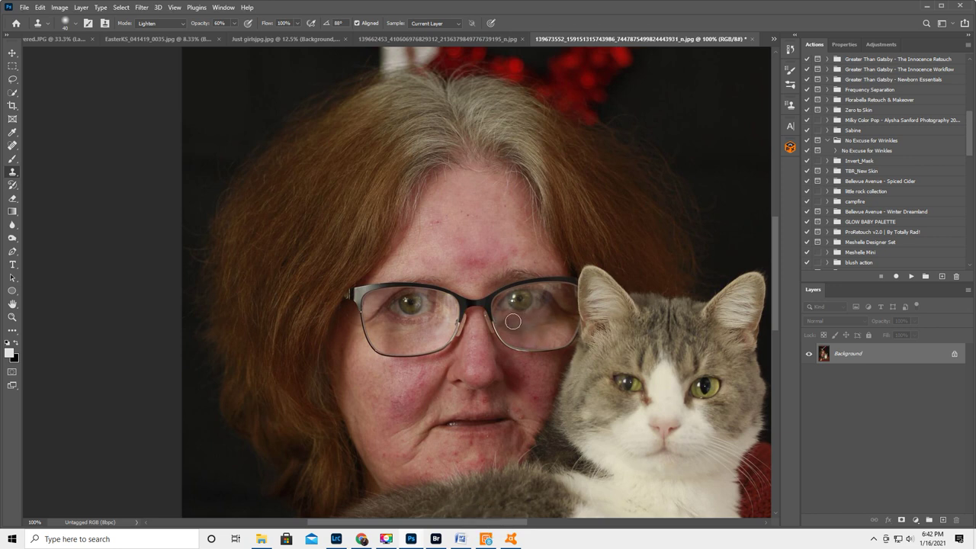
{"action": "key", "text": "alt"}
{"action": "left_click", "coordinate": [551, 332], "text": "alt"}
{"action": "left_click", "coordinate": [544, 327], "text": "alt"}
Heal the blemishes across the upper forehead with a 20 px Spot Healing Brush, after checking the whole portrait.
{"action": "left_click", "coordinate": [12, 317]}
{"action": "left_click", "coordinate": [549, 375], "text": "alt"}
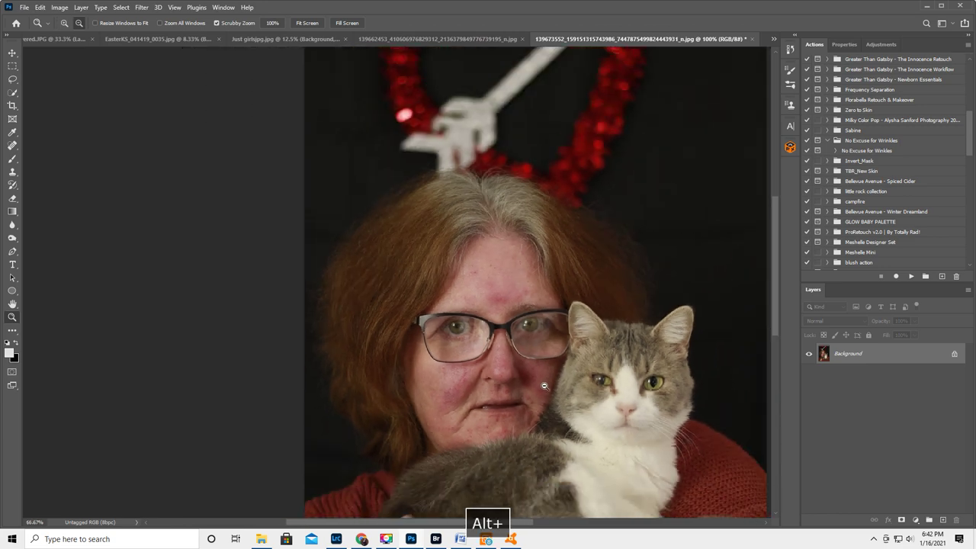
{"action": "left_click", "coordinate": [541, 404], "text": "alt"}
{"action": "left_click", "coordinate": [529, 434], "text": "alt"}
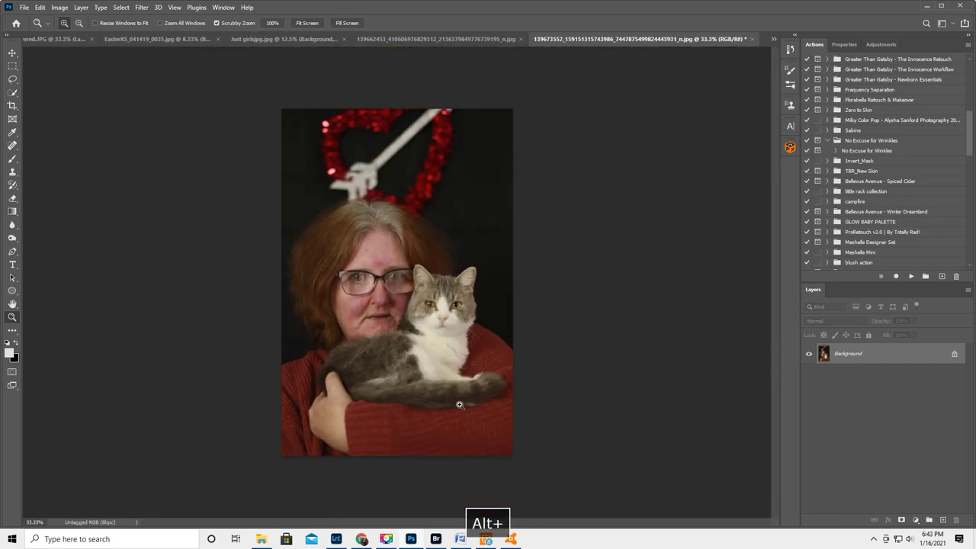
{"action": "left_click", "coordinate": [389, 329]}
{"action": "left_click", "coordinate": [389, 329]}
{"action": "left_click", "coordinate": [385, 324]}
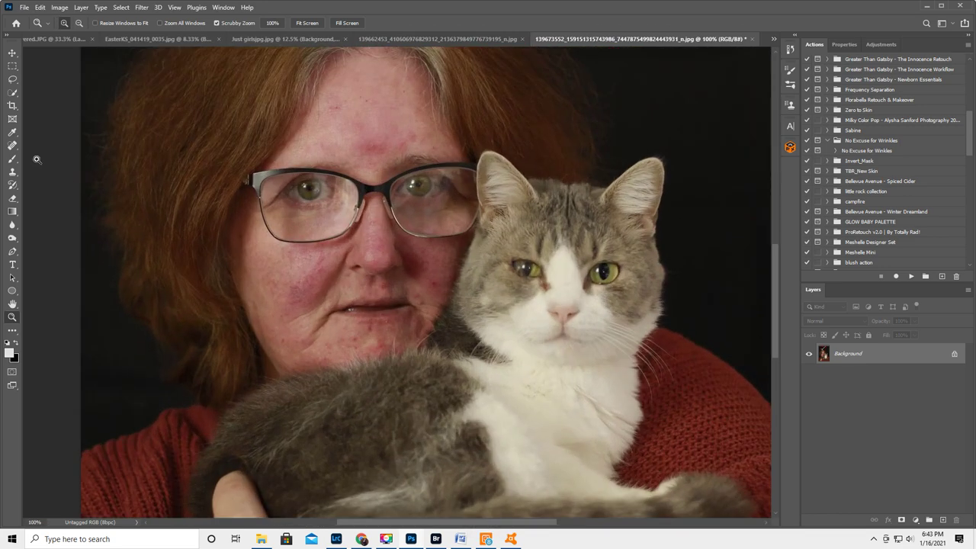
{"action": "left_click", "coordinate": [12, 146]}
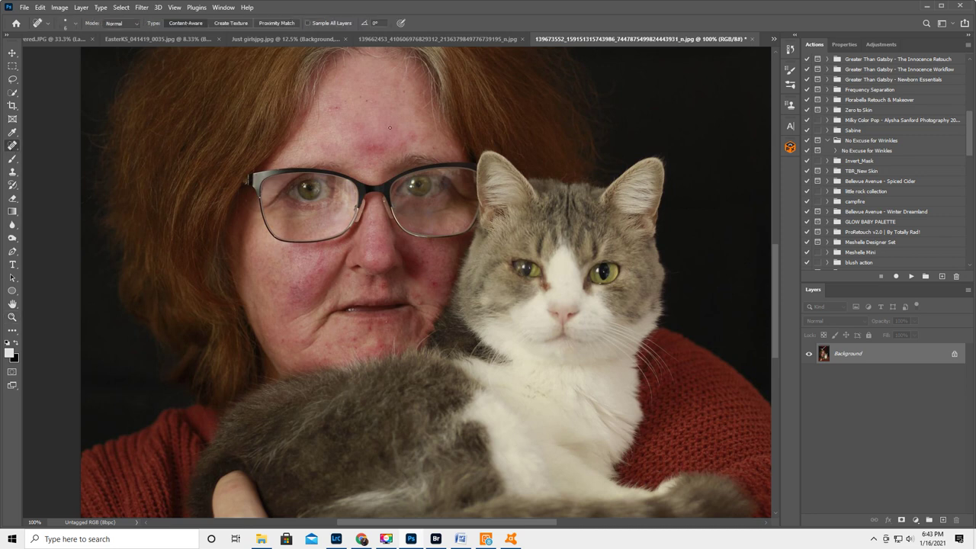
{"action": "key", "text": "]"}
{"action": "left_click", "coordinate": [329, 108]}
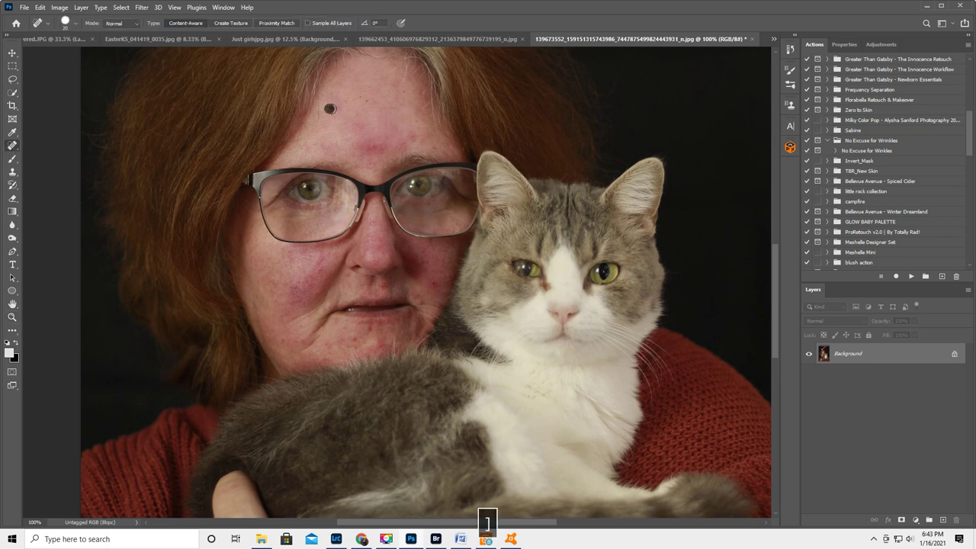
{"action": "left_click", "coordinate": [343, 101]}
{"action": "left_click", "coordinate": [359, 97]}
{"action": "left_click", "coordinate": [364, 99]}
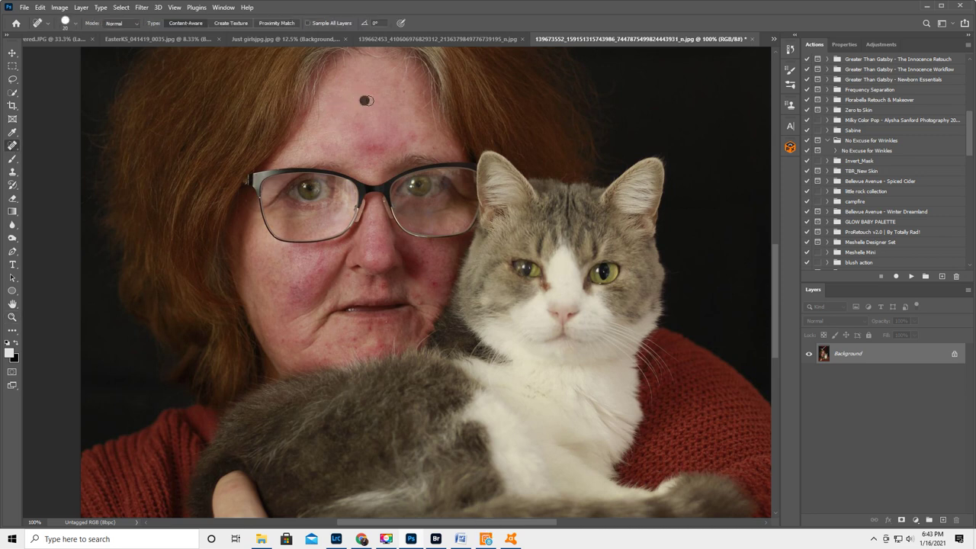
{"action": "left_click", "coordinate": [371, 100]}
Heal the remaining spots above the cat-side eyebrow, reducing the healing brush to 15 px for the last one.
{"action": "left_click", "coordinate": [410, 145]}
{"action": "left_click", "coordinate": [413, 136]}
{"action": "key", "text": "bracketleft"}
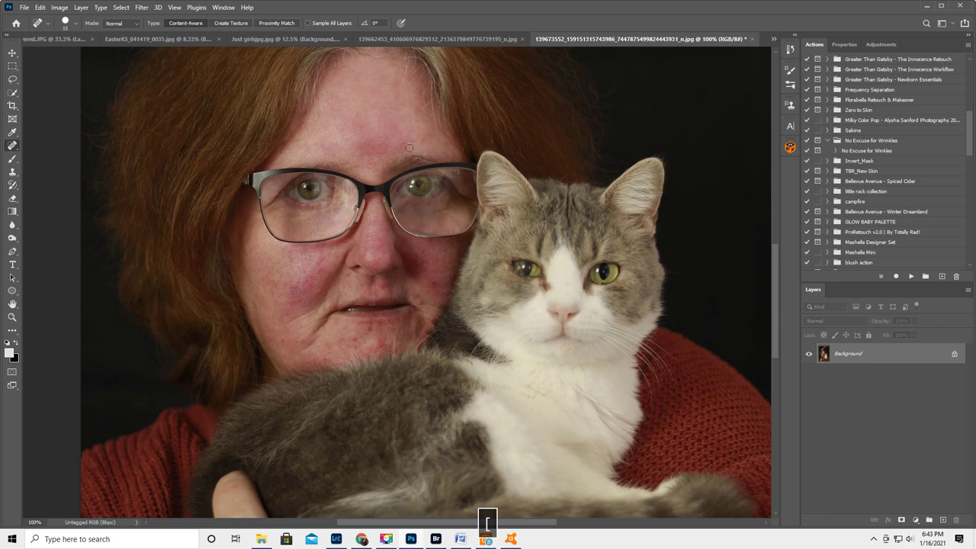
{"action": "left_click", "coordinate": [405, 145]}
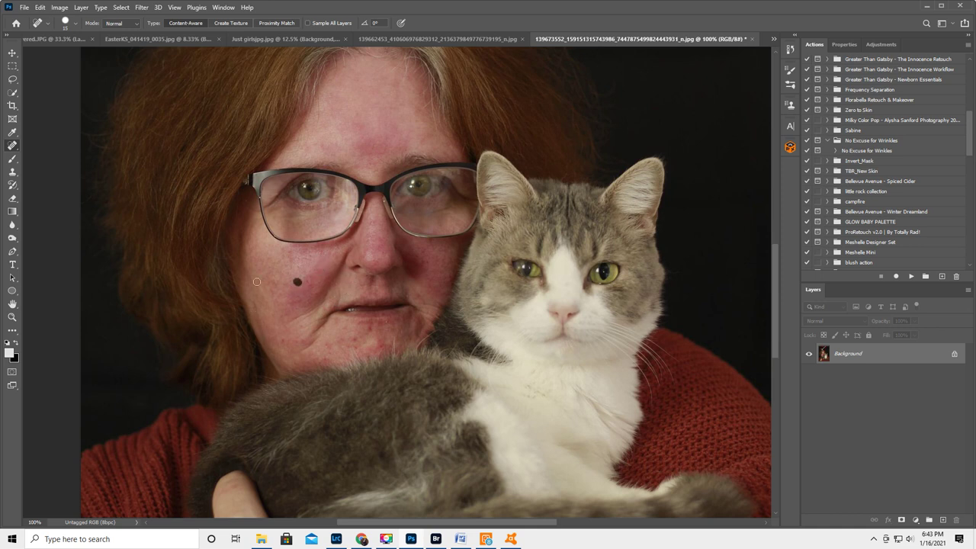
Heal the blemishes on both cheeks and around the mouth and chin with the 15 px Spot Healing Brush.
{"action": "left_click", "coordinate": [297, 281]}
{"action": "left_click", "coordinate": [316, 269]}
{"action": "left_click", "coordinate": [304, 262]}
{"action": "left_click", "coordinate": [298, 302]}
{"action": "left_click", "coordinate": [300, 325]}
{"action": "left_click", "coordinate": [328, 349]}
{"action": "left_click", "coordinate": [406, 291]}
{"action": "left_click", "coordinate": [440, 248]}
Run the Good Bye Red Face action from the OSP Bohemian Symphony Collection and continue past its message.
{"action": "scroll", "coordinate": [337, 254], "scroll_direction": "up", "scroll_amount": 3}
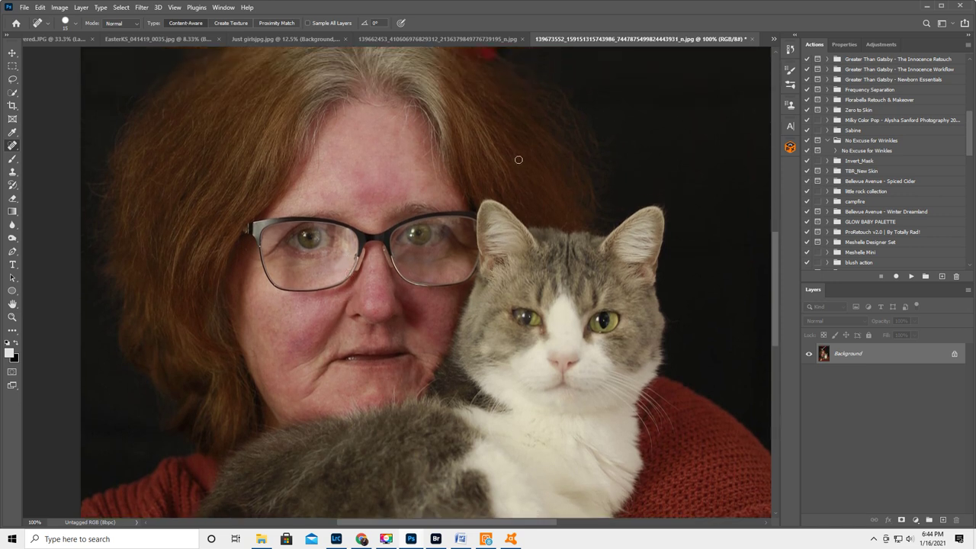
{"action": "scroll", "coordinate": [839, 122], "scroll_direction": "up", "scroll_amount": 2}
{"action": "scroll", "coordinate": [885, 118], "scroll_direction": "up", "scroll_amount": 6}
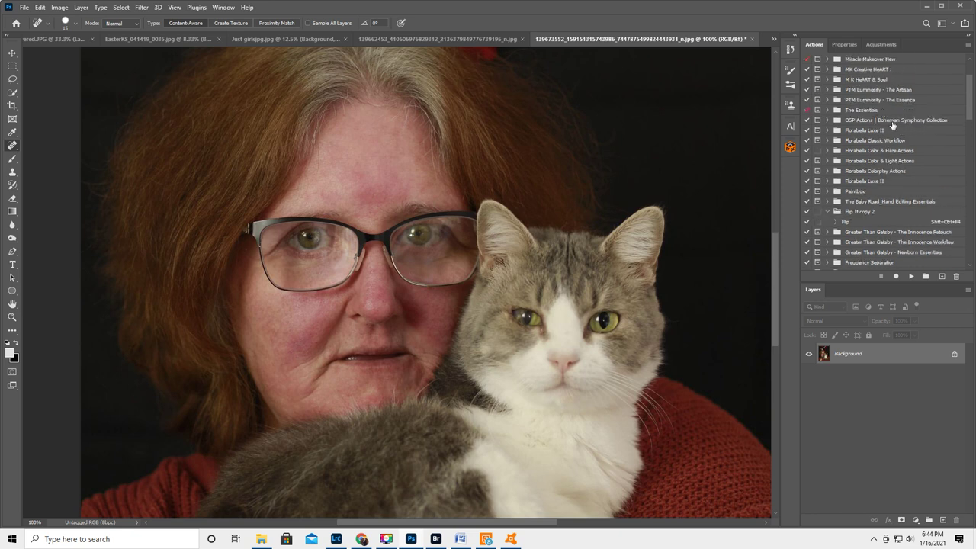
{"action": "left_click", "coordinate": [827, 121]}
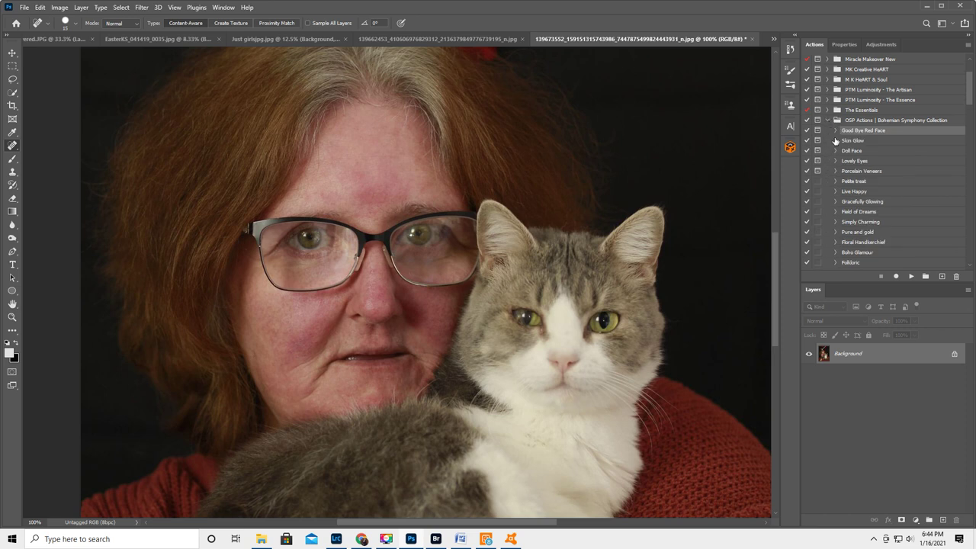
{"action": "left_click", "coordinate": [911, 276]}
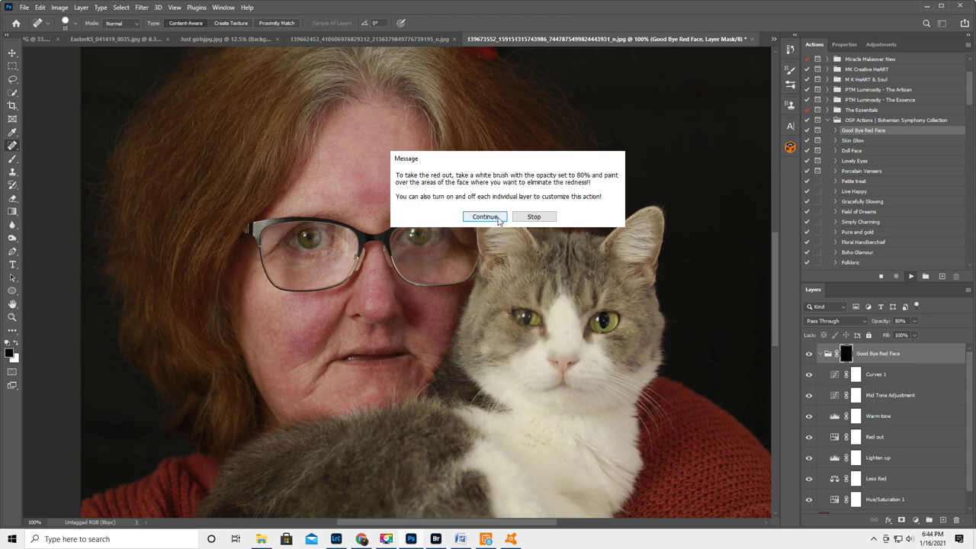
{"action": "left_click", "coordinate": [492, 217]}
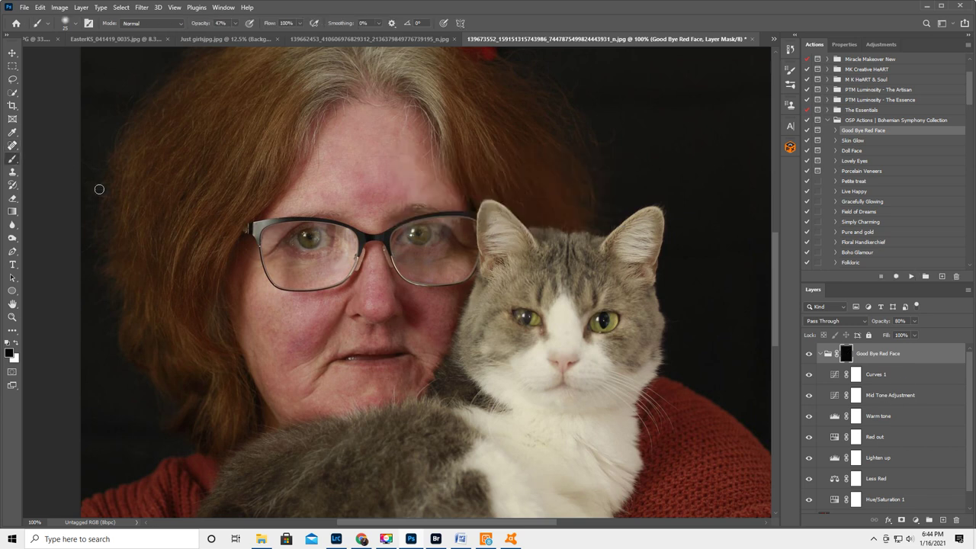
Paint white on the Good Bye Red Face mask over the reddened skin with a 50 px brush at 41% opacity.
{"action": "key", "text": "x"}
{"action": "left_click_drag", "start_coordinate": [200, 25], "coordinate": [199, 29]}
{"action": "key", "text": "bracketright"}
{"action": "key", "text": "bracketright"}
{"action": "key", "text": "bracketright"}
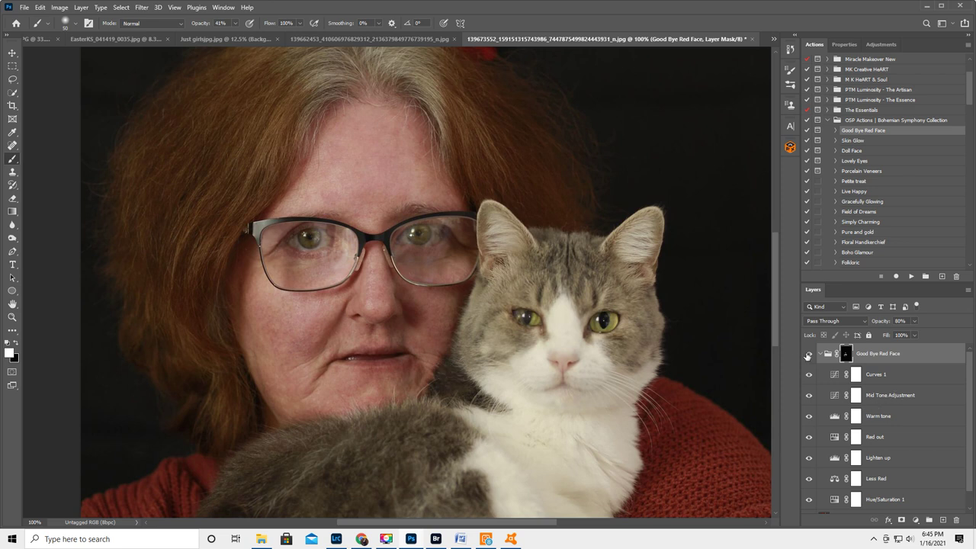
Compare the face with and without the redness correction group, and flatten the image.
{"action": "left_click", "coordinate": [809, 354]}
{"action": "left_click", "coordinate": [808, 356]}
{"action": "left_click", "coordinate": [970, 292]}
{"action": "left_click", "coordinate": [908, 474]}
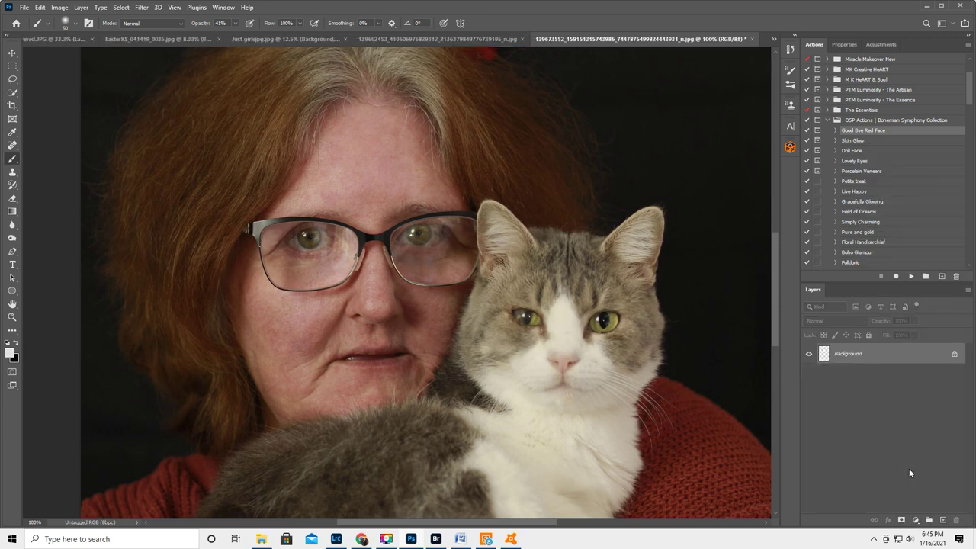
Run the Skin: De-Blotch Medium action from the ProRetouch v2.0 set and dismiss its message.
{"action": "left_click", "coordinate": [829, 120]}
{"action": "scroll", "coordinate": [880, 157], "scroll_direction": "down", "scroll_amount": 6}
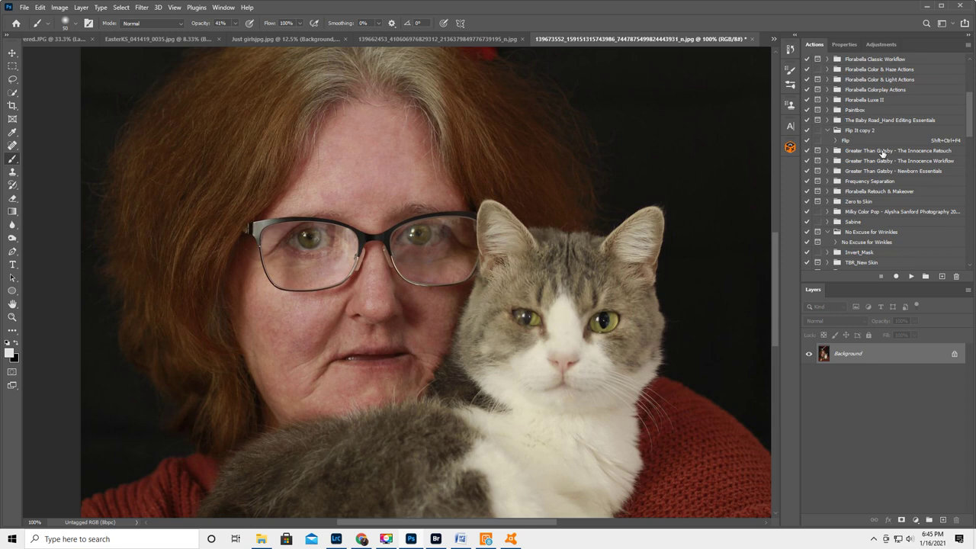
{"action": "scroll", "coordinate": [884, 157], "scroll_direction": "down", "scroll_amount": 3}
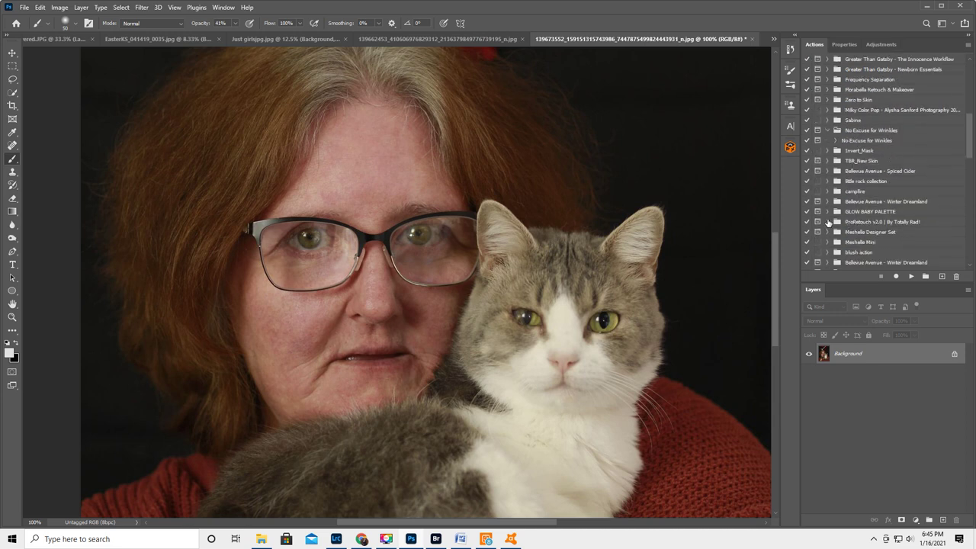
{"action": "left_click", "coordinate": [828, 222]}
{"action": "scroll", "coordinate": [868, 216], "scroll_direction": "down", "scroll_amount": 2}
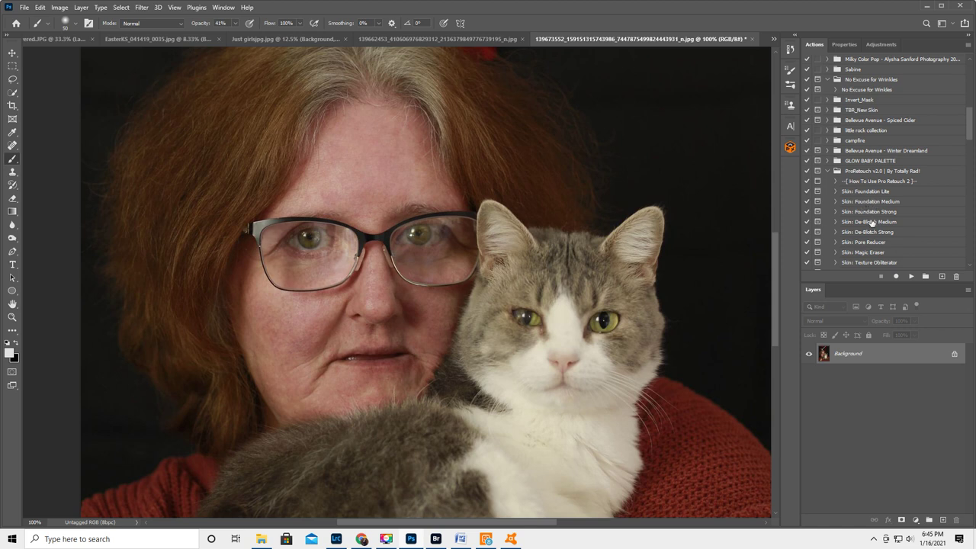
{"action": "left_click", "coordinate": [871, 222]}
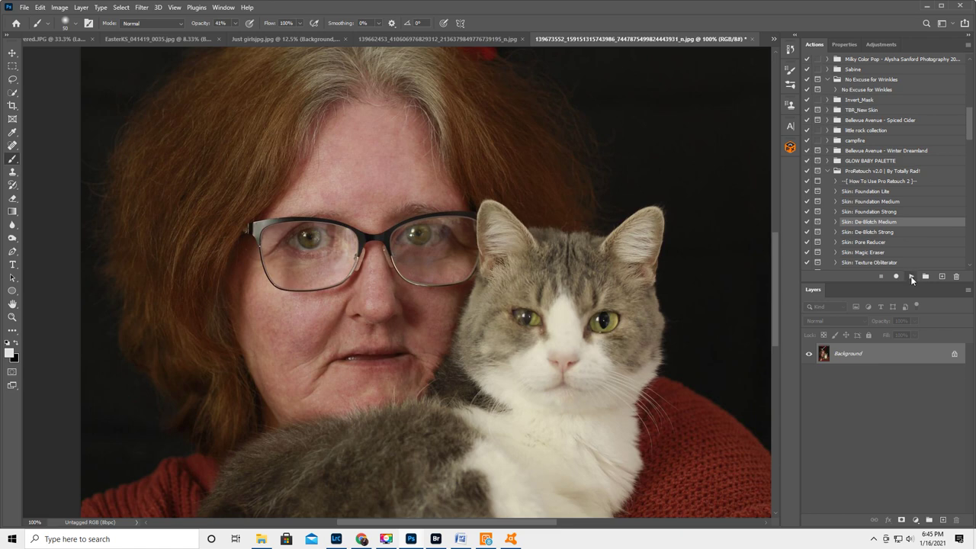
{"action": "left_click", "coordinate": [911, 276]}
{"action": "left_click", "coordinate": [513, 242]}
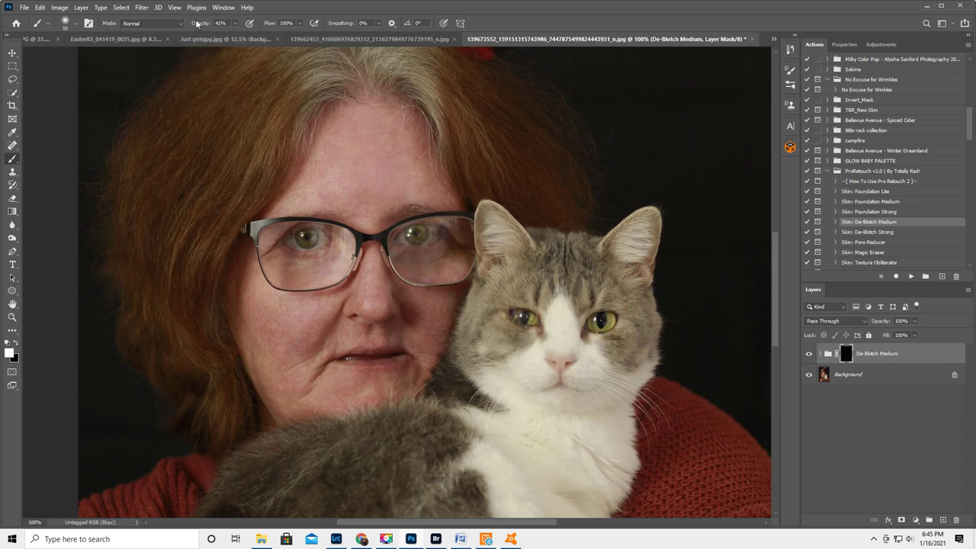
Paint the De-Blotch Medium mask white over the forehead with an enlarged brush at 100% opacity.
{"action": "left_click_drag", "start_coordinate": [197, 23], "coordinate": [330, 25]}
{"action": "key", "text": "bracketright"}
{"action": "key", "text": "bracketright"}
{"action": "key", "text": "bracketright"}
{"action": "key", "text": "bracketright"}
{"action": "mouse_move", "coordinate": [426, 186]}
{"action": "left_mouse_down"}
{"action": "mouse_move", "coordinate": [400, 133]}
{"action": "mouse_move", "coordinate": [394, 157]}
{"action": "mouse_move", "coordinate": [362, 150]}
{"action": "mouse_move", "coordinate": [369, 137]}
{"action": "mouse_move", "coordinate": [337, 153]}
{"action": "mouse_move", "coordinate": [350, 183]}
{"action": "left_mouse_up"}
Paint the de-blotch effect over the nose, cheeks and mouth area with a smaller brush, reducing it to 40 px for tight spots.
{"action": "key", "text": "["}
{"action": "key", "text": "["}
{"action": "key", "text": "["}
{"action": "mouse_move", "coordinate": [371, 269]}
{"action": "left_mouse_down"}
{"action": "mouse_move", "coordinate": [378, 304]}
{"action": "mouse_move", "coordinate": [275, 308]}
{"action": "mouse_move", "coordinate": [252, 280]}
{"action": "mouse_move", "coordinate": [254, 357]}
{"action": "mouse_move", "coordinate": [285, 401]}
{"action": "mouse_move", "coordinate": [332, 406]}
{"action": "mouse_move", "coordinate": [405, 384]}
{"action": "mouse_move", "coordinate": [319, 374]}
{"action": "mouse_move", "coordinate": [308, 330]}
{"action": "mouse_move", "coordinate": [286, 350]}
{"action": "mouse_move", "coordinate": [320, 310]}
{"action": "mouse_move", "coordinate": [267, 324]}
{"action": "mouse_move", "coordinate": [274, 344]}
{"action": "mouse_move", "coordinate": [280, 322]}
{"action": "mouse_move", "coordinate": [274, 355]}
{"action": "mouse_move", "coordinate": [310, 330]}
{"action": "mouse_move", "coordinate": [347, 323]}
{"action": "mouse_move", "coordinate": [366, 303]}
{"action": "mouse_move", "coordinate": [376, 308]}
{"action": "mouse_move", "coordinate": [366, 312]}
{"action": "mouse_move", "coordinate": [368, 335]}
{"action": "mouse_move", "coordinate": [360, 330]}
{"action": "mouse_move", "coordinate": [350, 346]}
{"action": "mouse_move", "coordinate": [347, 332]}
{"action": "mouse_move", "coordinate": [326, 354]}
{"action": "left_mouse_up"}
{"action": "key", "text": "bracketleft"}
{"action": "key", "text": "bracketleft"}
{"action": "mouse_move", "coordinate": [379, 340]}
{"action": "left_mouse_down"}
{"action": "mouse_move", "coordinate": [426, 348]}
{"action": "mouse_move", "coordinate": [448, 301]}
{"action": "mouse_move", "coordinate": [408, 294]}
{"action": "mouse_move", "coordinate": [429, 327]}
{"action": "mouse_move", "coordinate": [416, 314]}
{"action": "mouse_move", "coordinate": [414, 333]}
{"action": "mouse_move", "coordinate": [406, 303]}
{"action": "mouse_move", "coordinate": [415, 327]}
{"action": "mouse_move", "coordinate": [440, 324]}
{"action": "mouse_move", "coordinate": [402, 262]}
{"action": "mouse_move", "coordinate": [433, 275]}
{"action": "mouse_move", "coordinate": [465, 255]}
{"action": "mouse_move", "coordinate": [414, 273]}
{"action": "mouse_move", "coordinate": [343, 279]}
{"action": "left_mouse_up"}
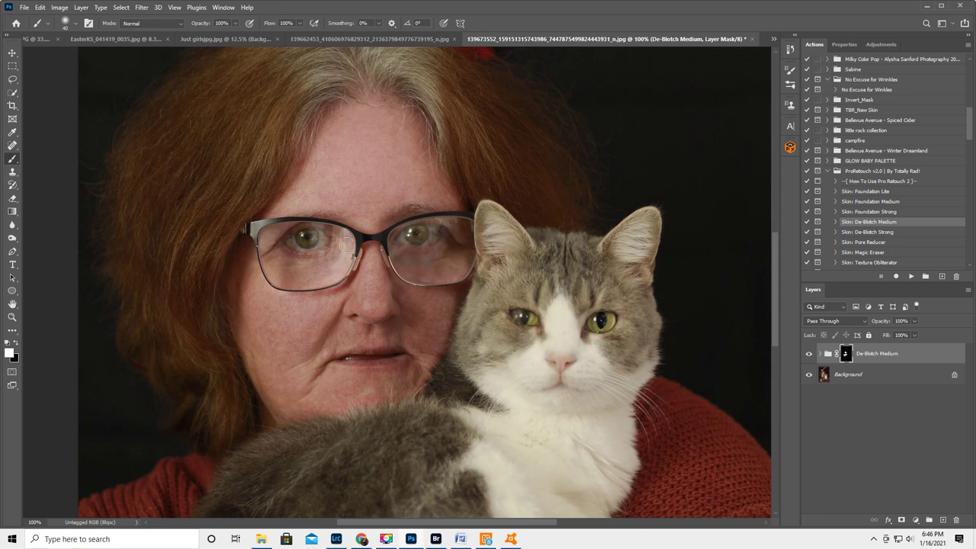
{"action": "mouse_move", "coordinate": [346, 246]}
{"action": "left_mouse_down"}
{"action": "mouse_move", "coordinate": [340, 269]}
{"action": "mouse_move", "coordinate": [329, 275]}
{"action": "mouse_move", "coordinate": [292, 279]}
{"action": "mouse_move", "coordinate": [275, 261]}
{"action": "mouse_move", "coordinate": [317, 267]}
{"action": "mouse_move", "coordinate": [344, 244]}
{"action": "left_mouse_up"}
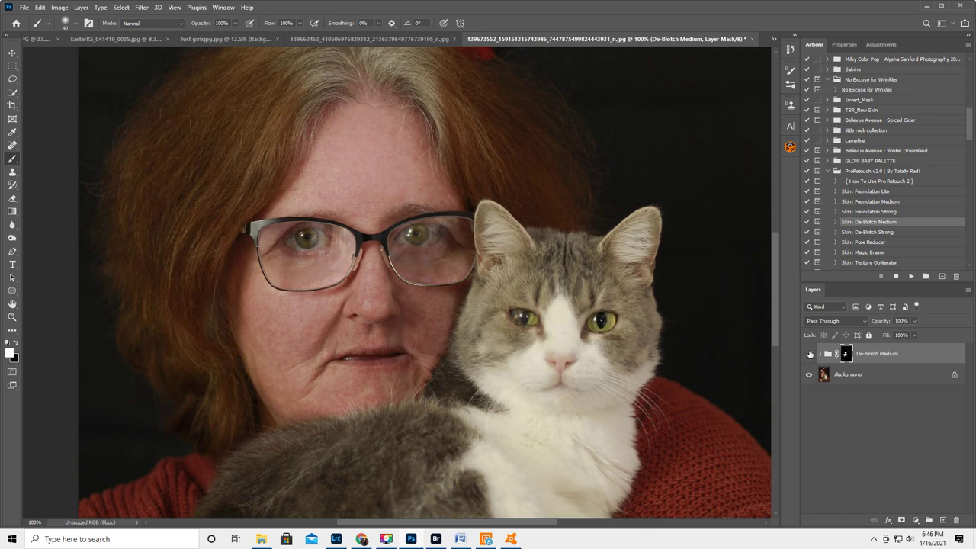
Compare the face with and without the De-Blotch Medium group.
{"action": "left_click", "coordinate": [809, 353]}
{"action": "left_click", "coordinate": [808, 353]}
{"action": "left_click", "coordinate": [810, 353]}
{"action": "left_click", "coordinate": [810, 354]}
Lower the De-Blotch Medium group's opacity and flatten the image.
{"action": "left_click_drag", "start_coordinate": [881, 325], "coordinate": [867, 334]}
{"action": "left_click_drag", "start_coordinate": [881, 322], "coordinate": [879, 321]}
{"action": "left_click", "coordinate": [969, 291]}
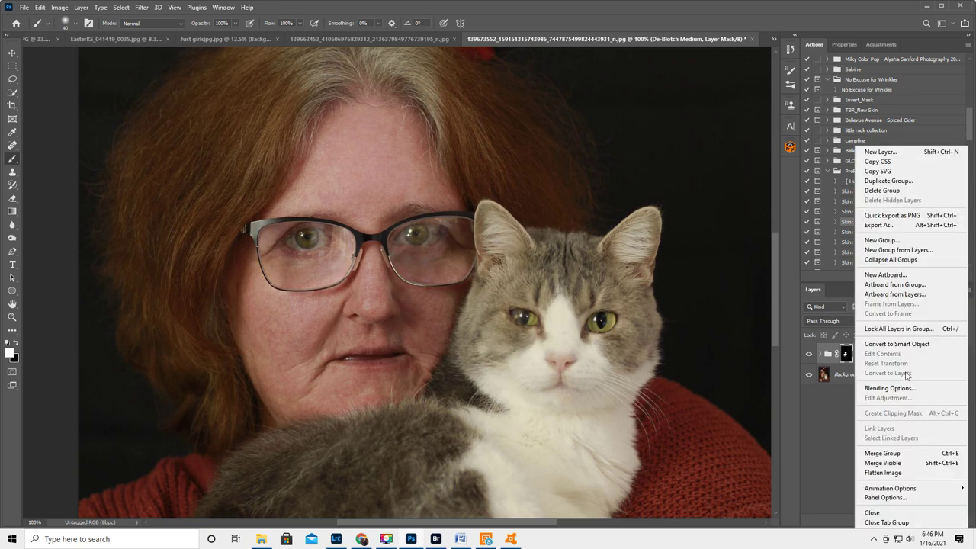
{"action": "left_click", "coordinate": [883, 472]}
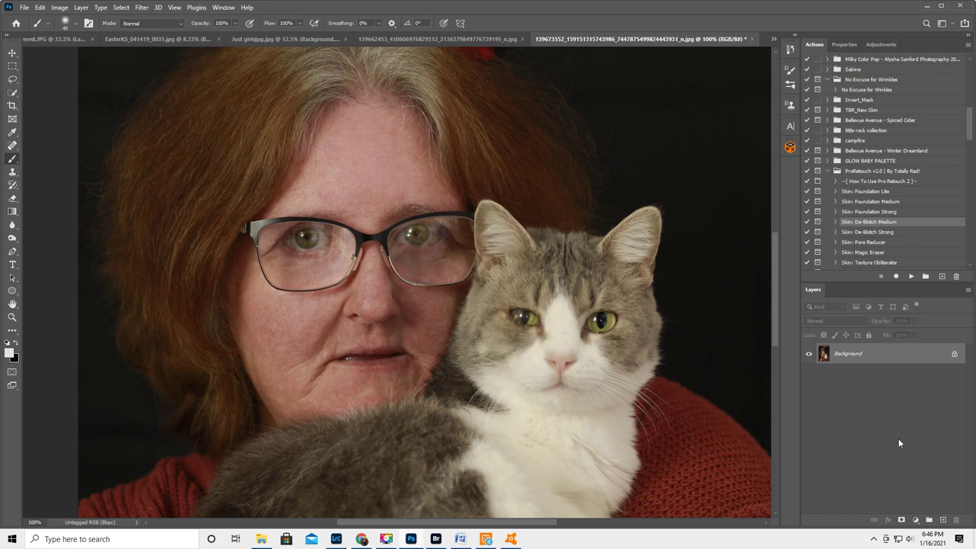
Smooth the skin with Imagenomic Portraiture 3, sampling skin tones from the forehead and cheek and outputting to a new layer.
{"action": "left_click", "coordinate": [141, 8]}
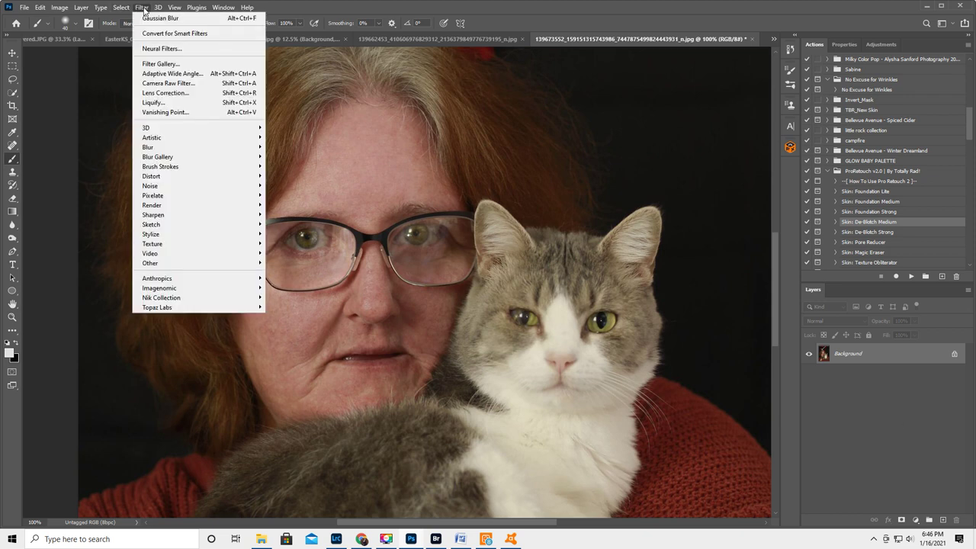
{"action": "mouse_move", "coordinate": [177, 293]}
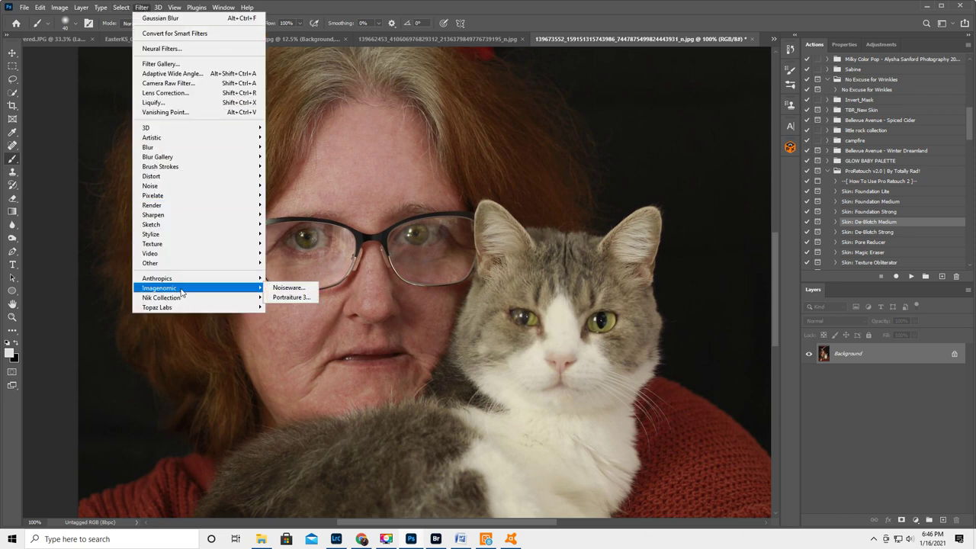
{"action": "left_click", "coordinate": [292, 298]}
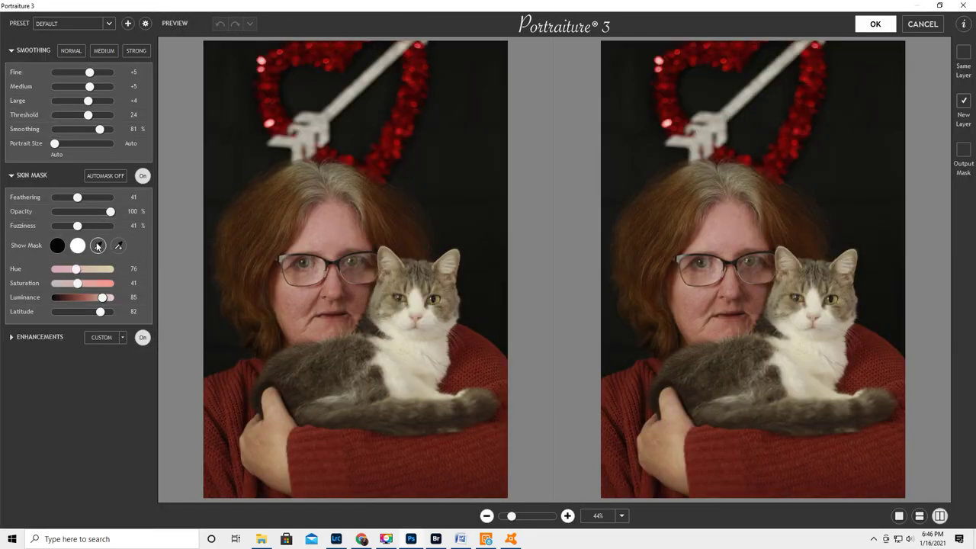
{"action": "left_click", "coordinate": [98, 245]}
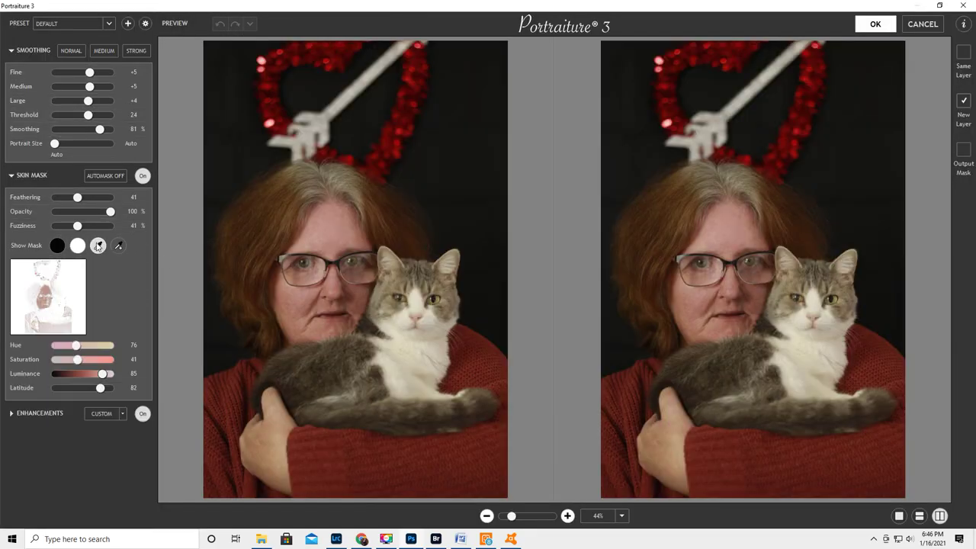
{"action": "left_click", "coordinate": [336, 220]}
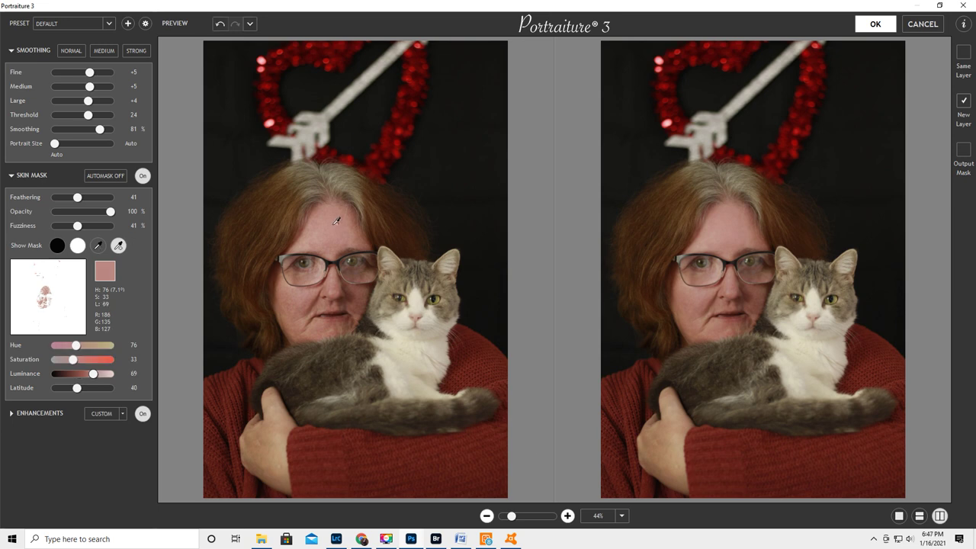
{"action": "left_click", "coordinate": [305, 304]}
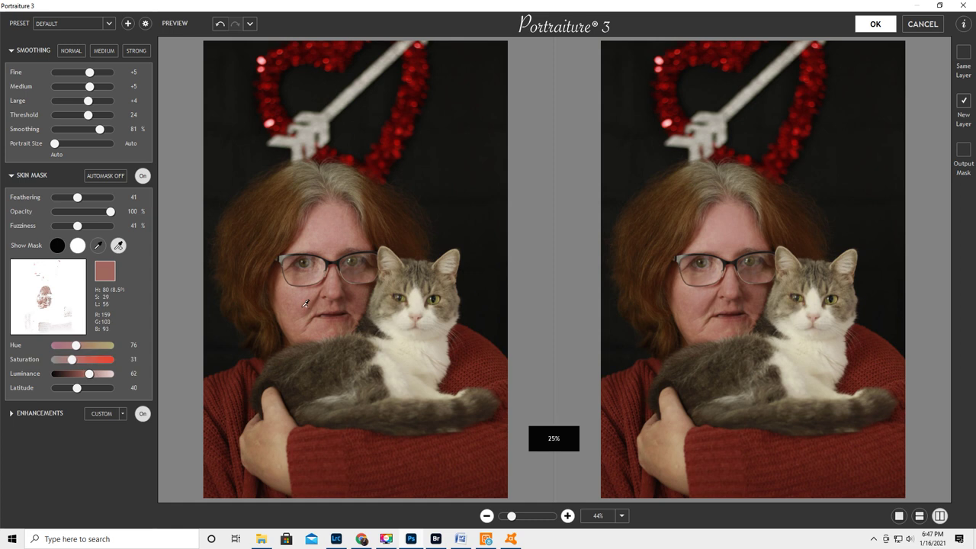
{"action": "left_click", "coordinate": [876, 24]}
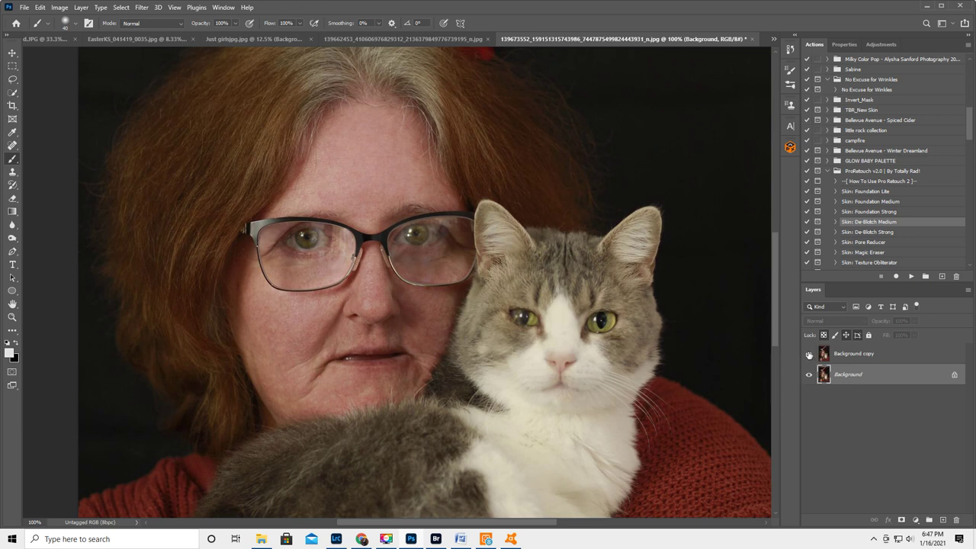
Lower the opacity of the smoothed Background copy layer and flatten the image.
{"action": "left_click", "coordinate": [886, 354]}
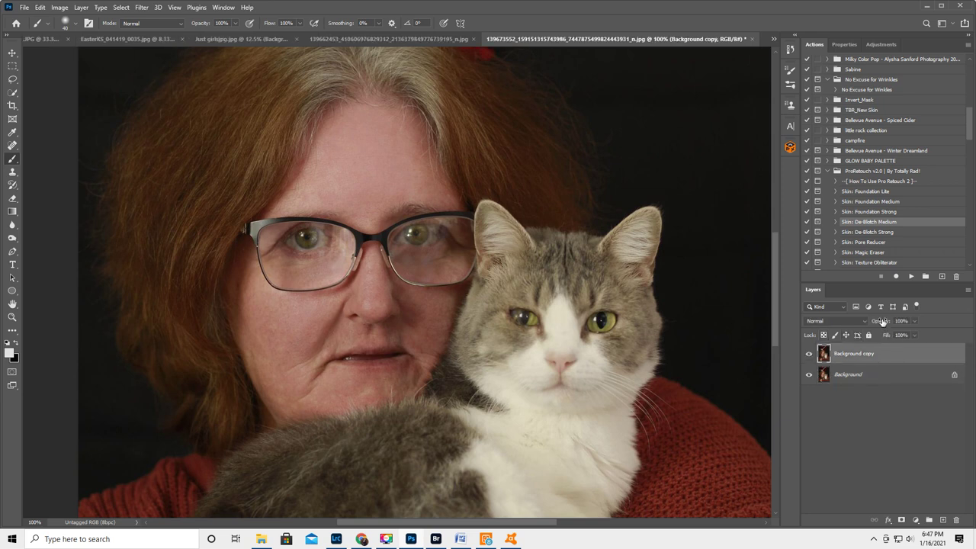
{"action": "left_click_drag", "start_coordinate": [882, 322], "coordinate": [867, 324]}
{"action": "left_click", "coordinate": [968, 291]}
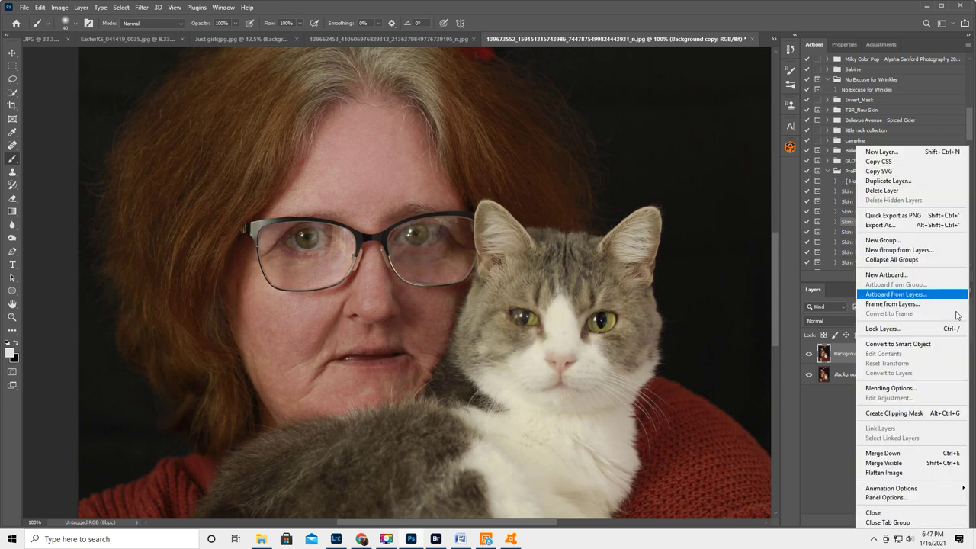
{"action": "left_click", "coordinate": [899, 473]}
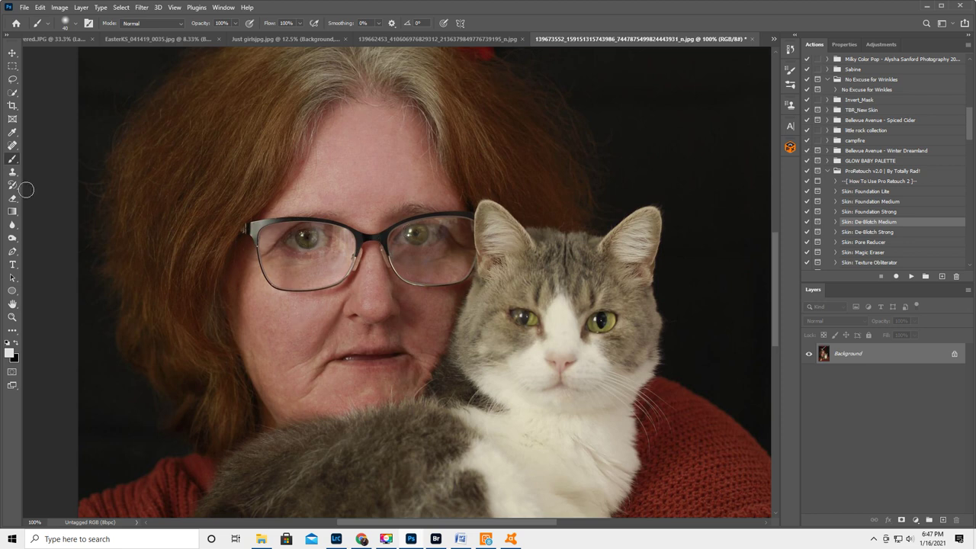
Touch up the eye nearest the cat with a smaller Spot Healing Brush.
{"action": "left_click", "coordinate": [12, 145]}
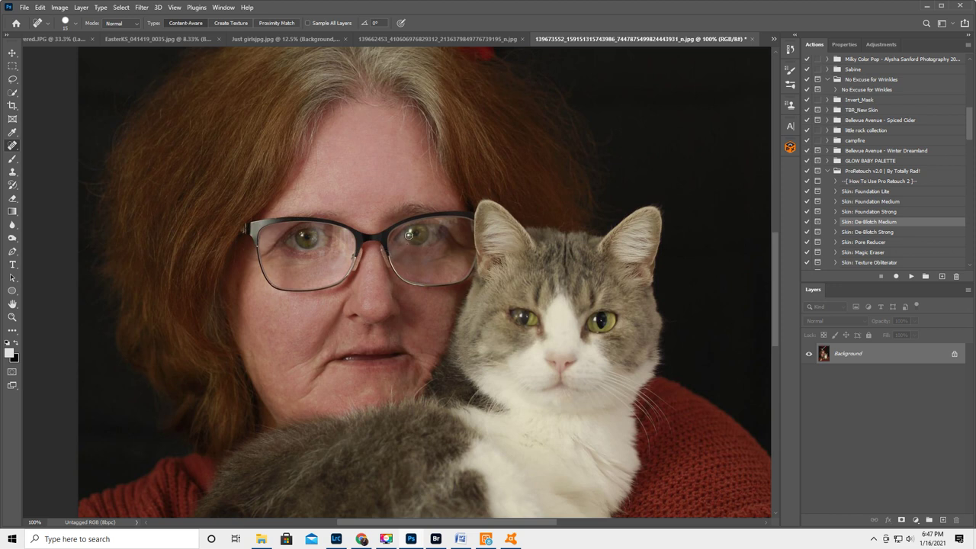
{"action": "key", "text": "bracketleft"}
Run the Lovely Eyes action from the OSP Actions | Bohemian Symphony Collection set and continue past its message.
{"action": "left_click", "coordinate": [12, 316]}
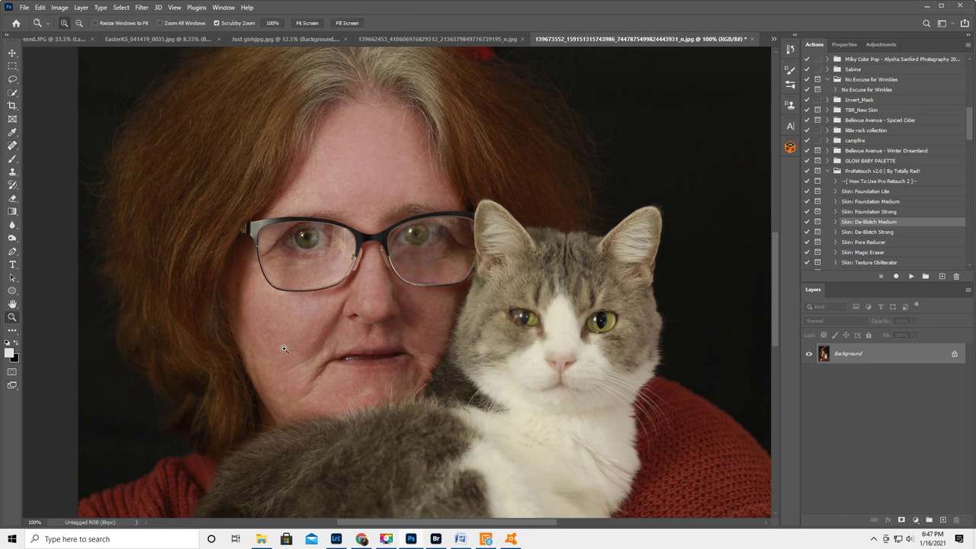
{"action": "left_click", "coordinate": [324, 339], "text": "alt"}
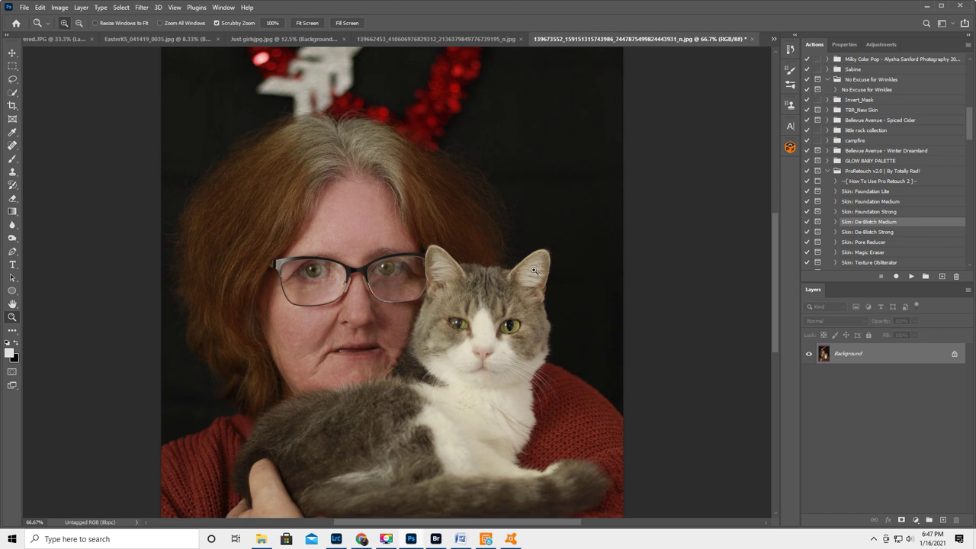
{"action": "scroll", "coordinate": [887, 116], "scroll_direction": "up", "scroll_amount": 2}
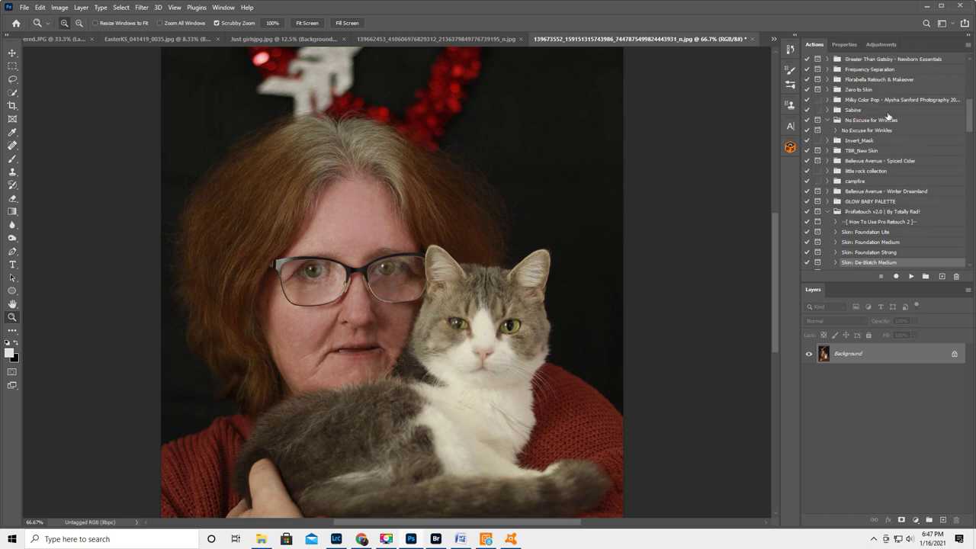
{"action": "scroll", "coordinate": [887, 116], "scroll_direction": "up", "scroll_amount": 8}
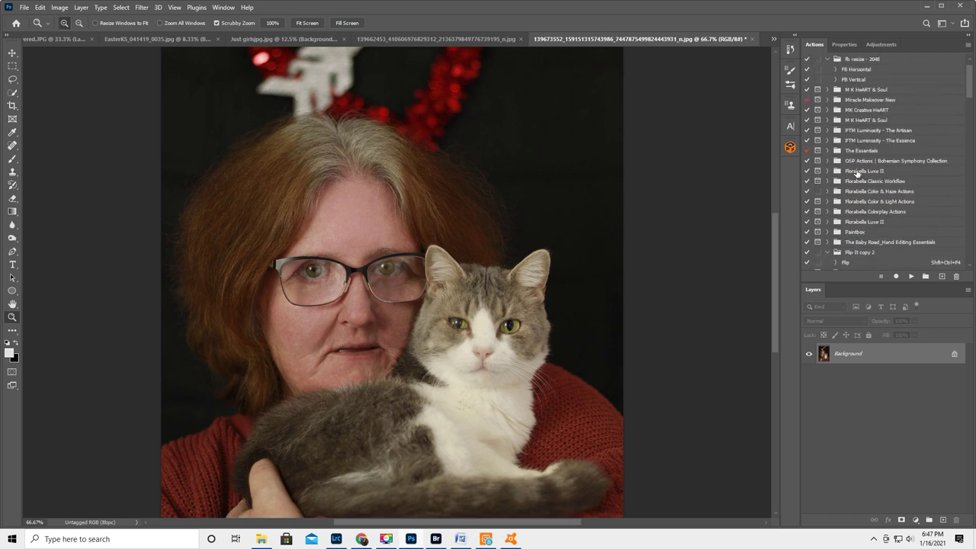
{"action": "left_click", "coordinate": [828, 161]}
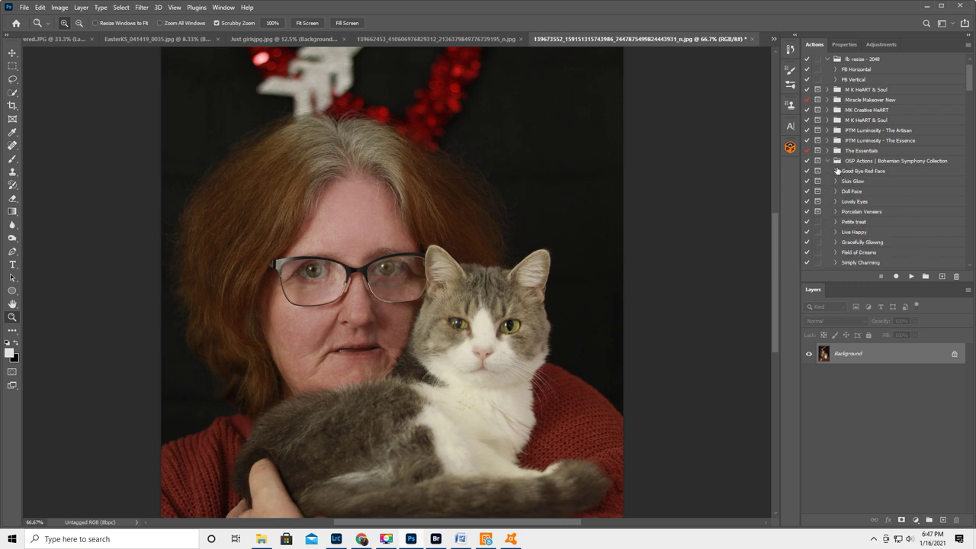
{"action": "left_click", "coordinate": [862, 204]}
{"action": "left_click", "coordinate": [910, 276]}
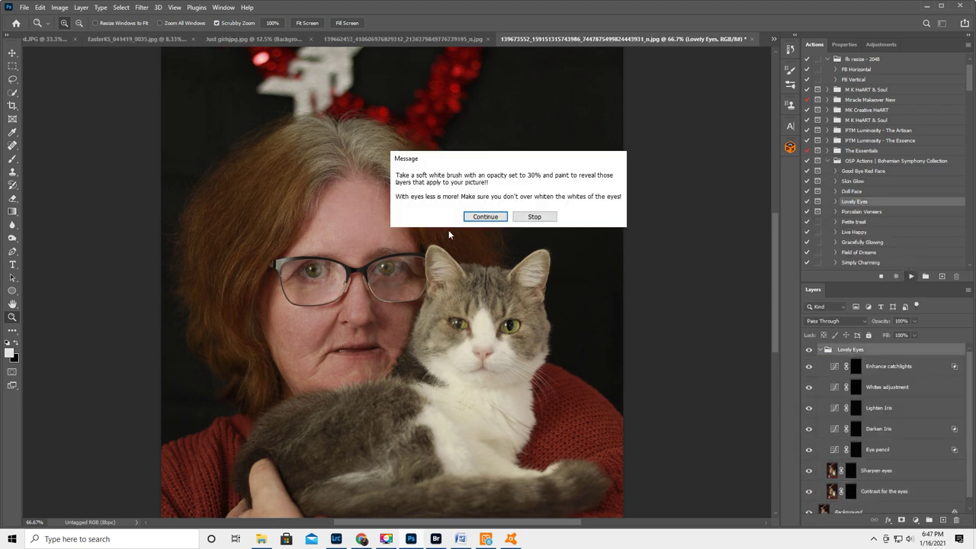
{"action": "left_click", "coordinate": [490, 217]}
Paint white over both irises on the Lighten Iris layer mask.
{"action": "scroll", "coordinate": [875, 468], "scroll_direction": "down", "scroll_amount": 1}
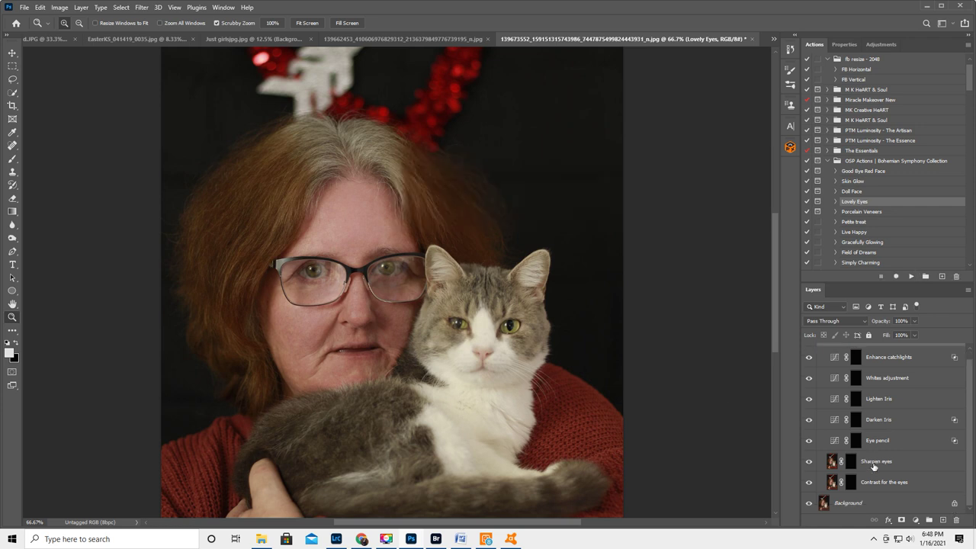
{"action": "left_click", "coordinate": [857, 398]}
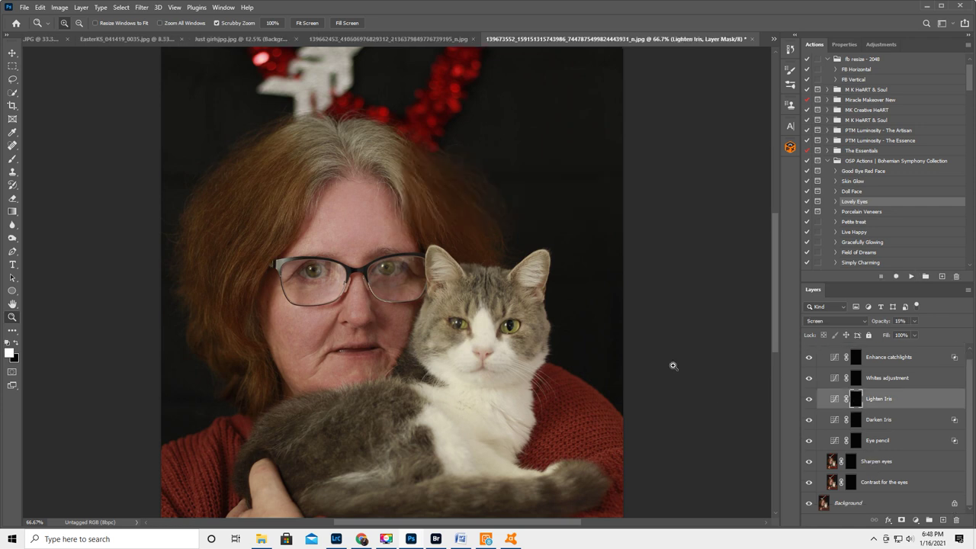
{"action": "left_click", "coordinate": [13, 160]}
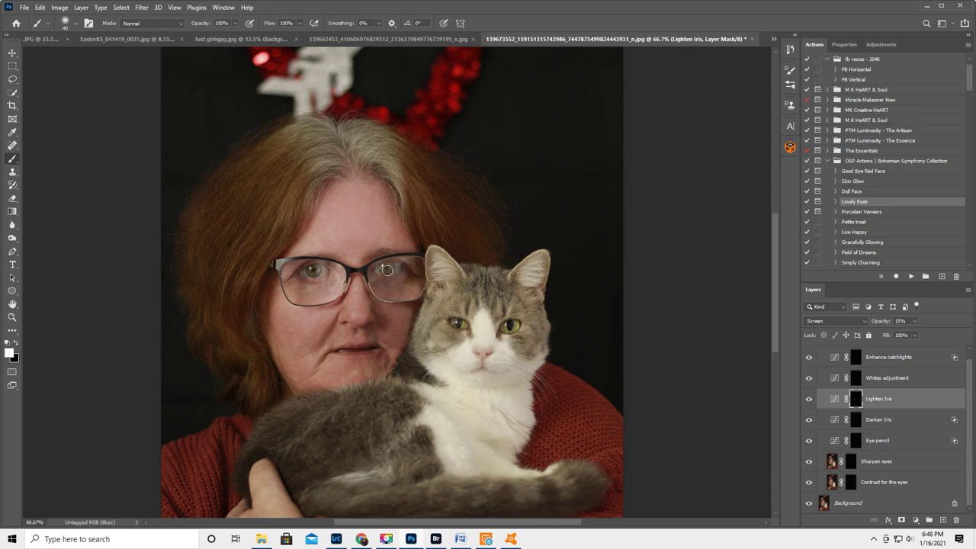
Paint white over both eyes on the mask of the Contrast for the eyes layer.
{"action": "left_click", "coordinate": [851, 482]}
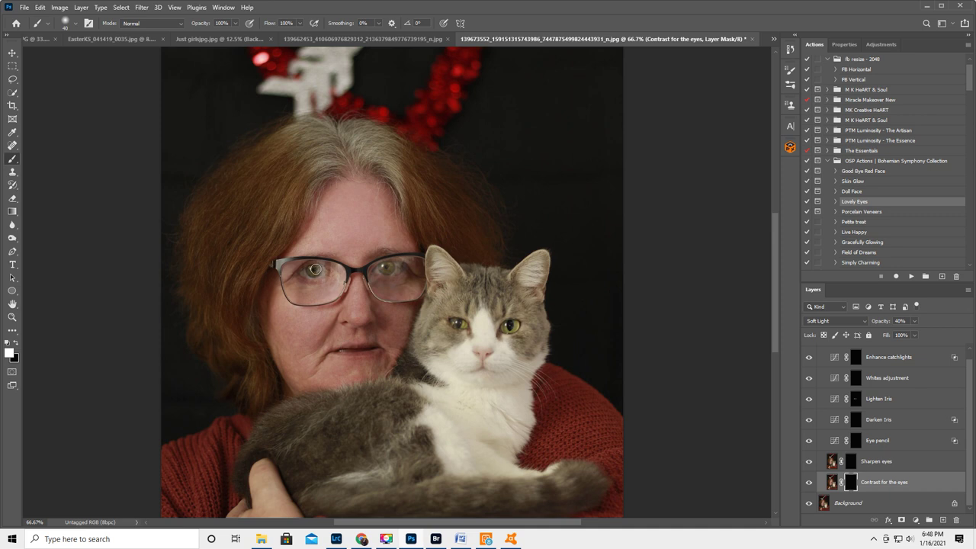
{"action": "mouse_move", "coordinate": [305, 274]}
{"action": "left_mouse_down"}
{"action": "mouse_move", "coordinate": [325, 274]}
{"action": "mouse_move", "coordinate": [305, 273]}
{"action": "left_mouse_up"}
{"action": "left_click_drag", "start_coordinate": [380, 272], "coordinate": [404, 268]}
Reveal the Whites adjustment on the eye whites with a 20-pixel brush and lower that layer's opacity.
{"action": "left_click", "coordinate": [853, 379]}
{"action": "key", "text": "bracketleft"}
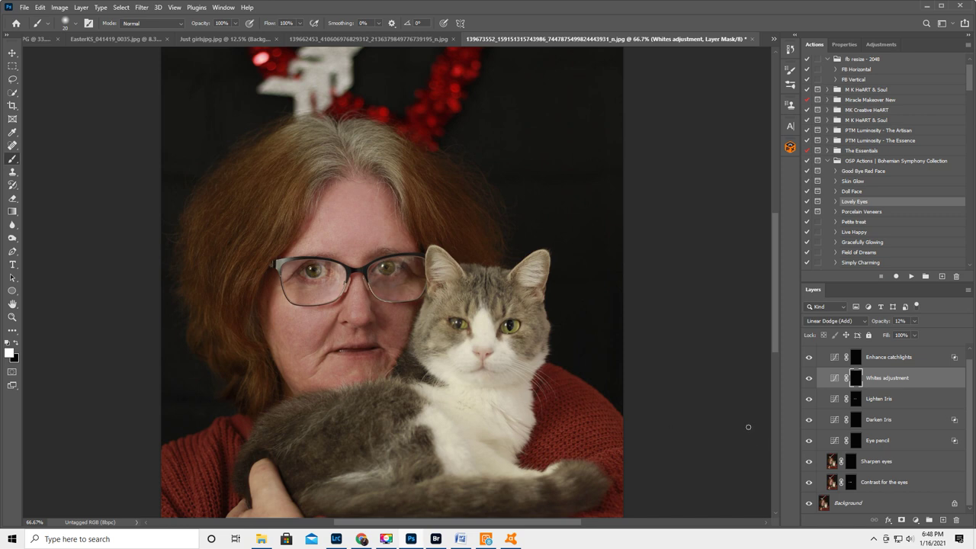
{"action": "left_click_drag", "start_coordinate": [885, 323], "coordinate": [880, 325]}
Collapse the Lovely Eyes group and compare the portrait with and without its eye adjustments.
{"action": "scroll", "coordinate": [840, 387], "scroll_direction": "up", "scroll_amount": 1}
{"action": "left_click", "coordinate": [822, 349]}
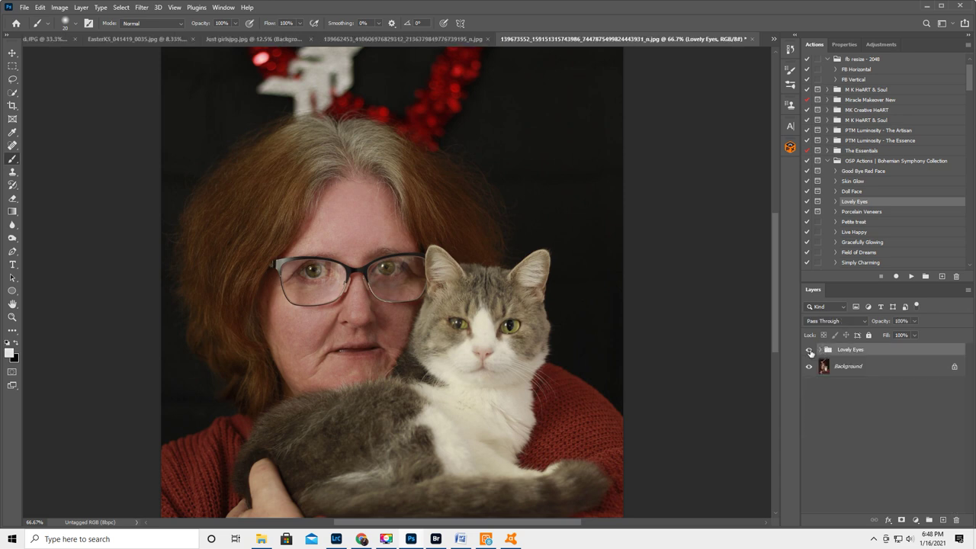
{"action": "left_click", "coordinate": [809, 350]}
{"action": "left_click", "coordinate": [809, 350]}
{"action": "left_click", "coordinate": [12, 317]}
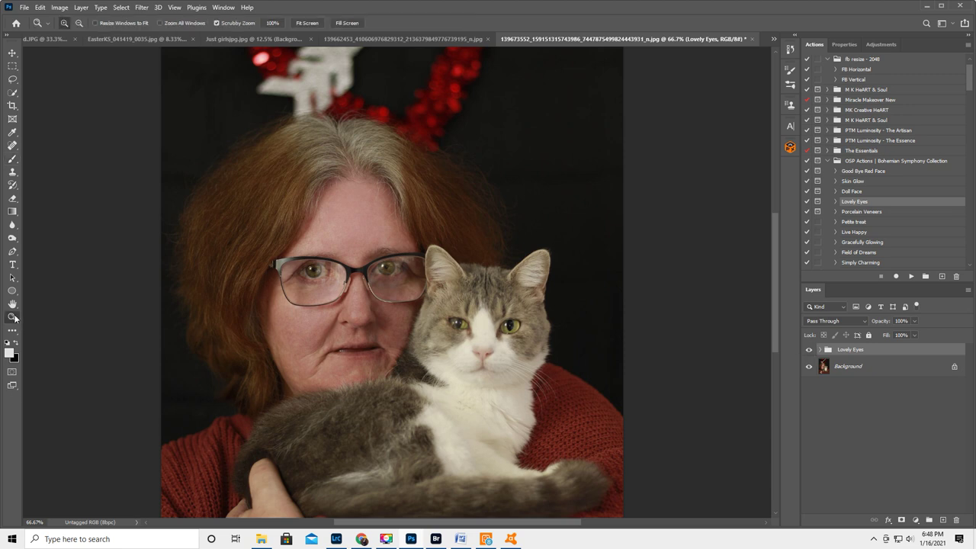
{"action": "left_click", "coordinate": [432, 353], "text": "alt"}
{"action": "scroll", "coordinate": [419, 380], "scroll_direction": "down", "scroll_amount": 1}
{"action": "scroll", "coordinate": [420, 380], "scroll_direction": "down", "scroll_amount": 3}
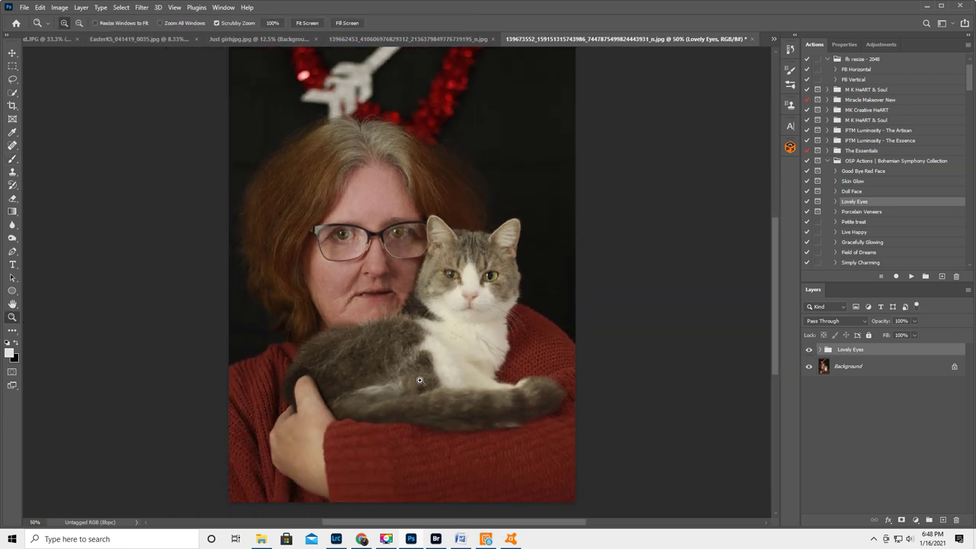